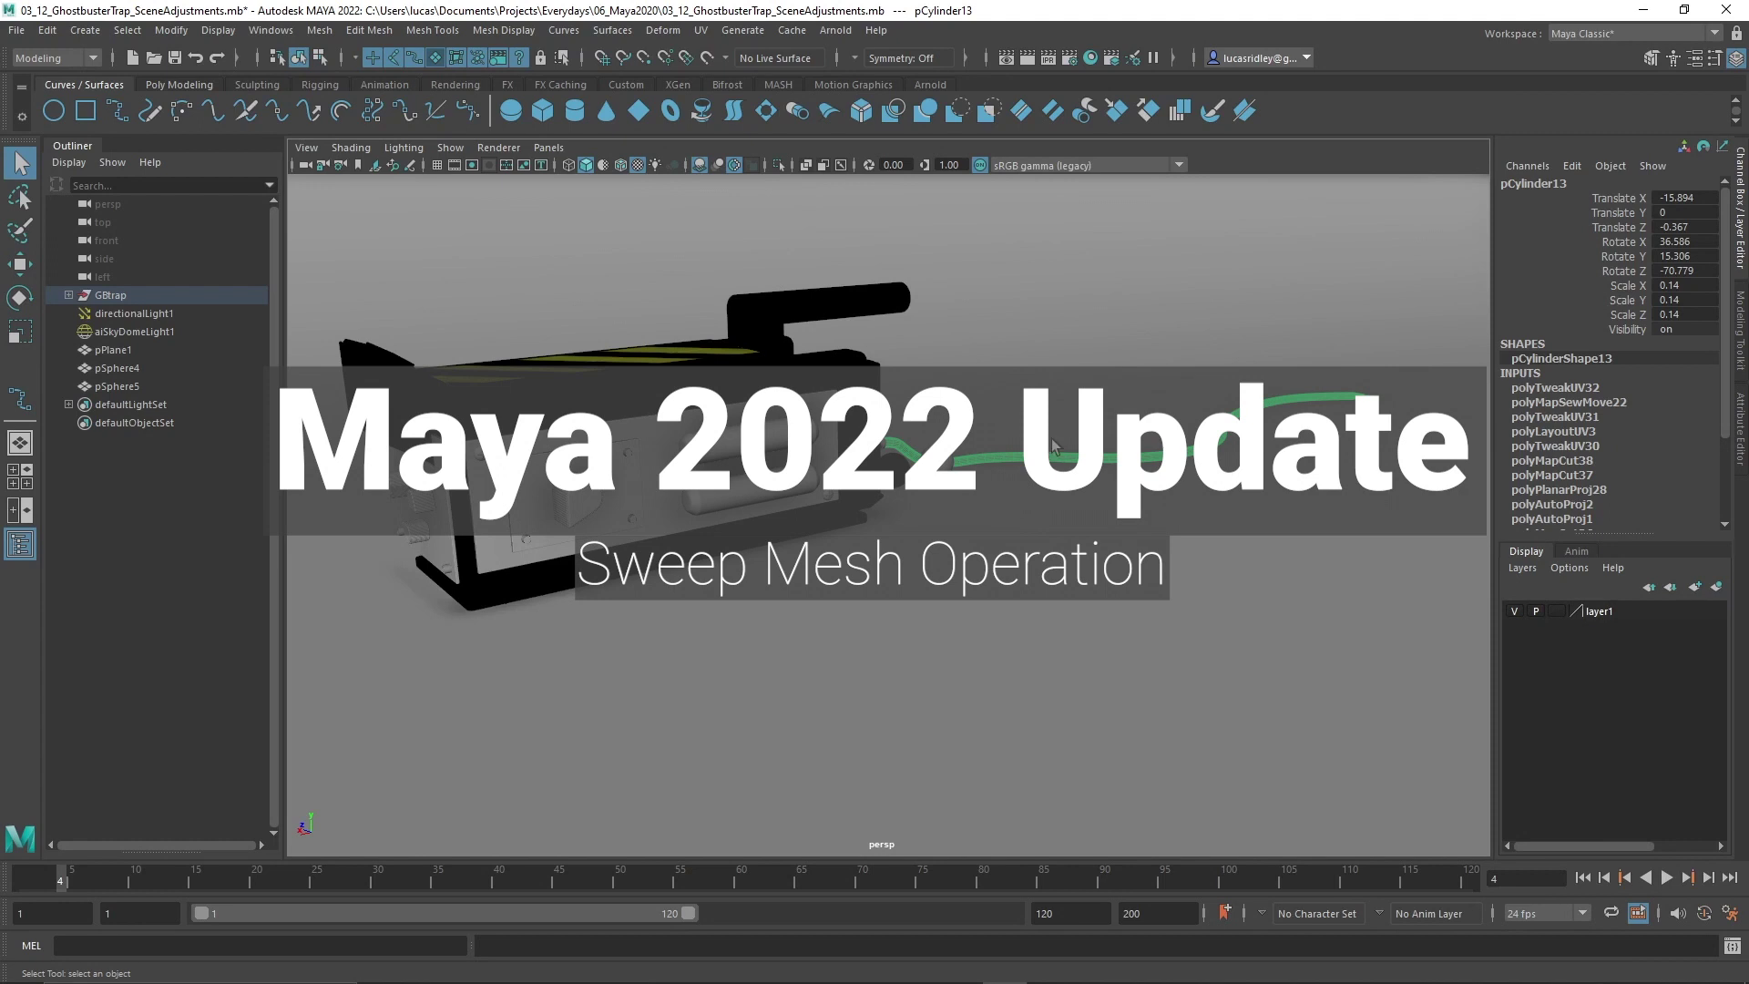
- Examine the existing cable mesh from the trap's connector along to its broken free end
left_click_drag(1157, 522, 818, 461, "alt")
middle_click_drag(785, 483, 813, 451, "alt")
right_click_drag(812, 452, 862, 499, "alt")
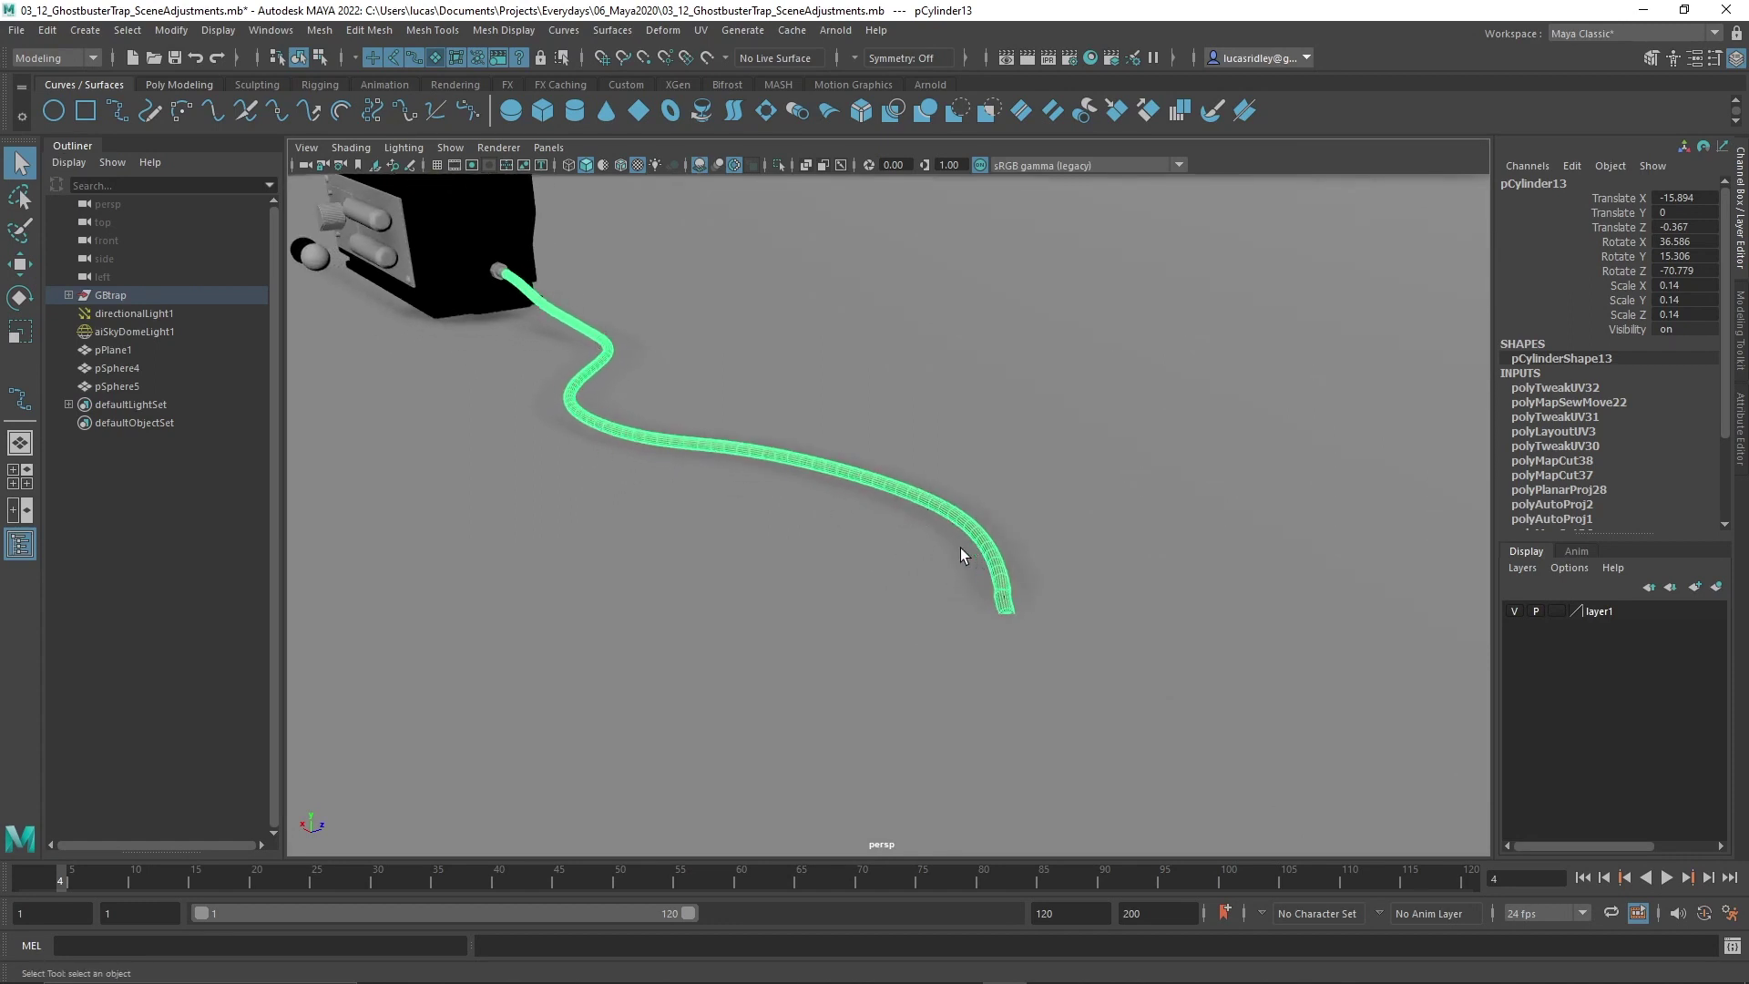
left_click_drag(814, 553, 891, 592, "alt")
right_click_drag(891, 592, 861, 557, "alt")
mouse_move(861, 557)
left_mouse_down("alt")
mouse_move(1011, 547)
mouse_move(874, 543)
left_mouse_up("alt")
middle_click_drag(875, 543, 878, 464, "alt")
right_click_drag(878, 464, 953, 516, "alt")
left_click_drag(953, 515, 902, 535, "alt")
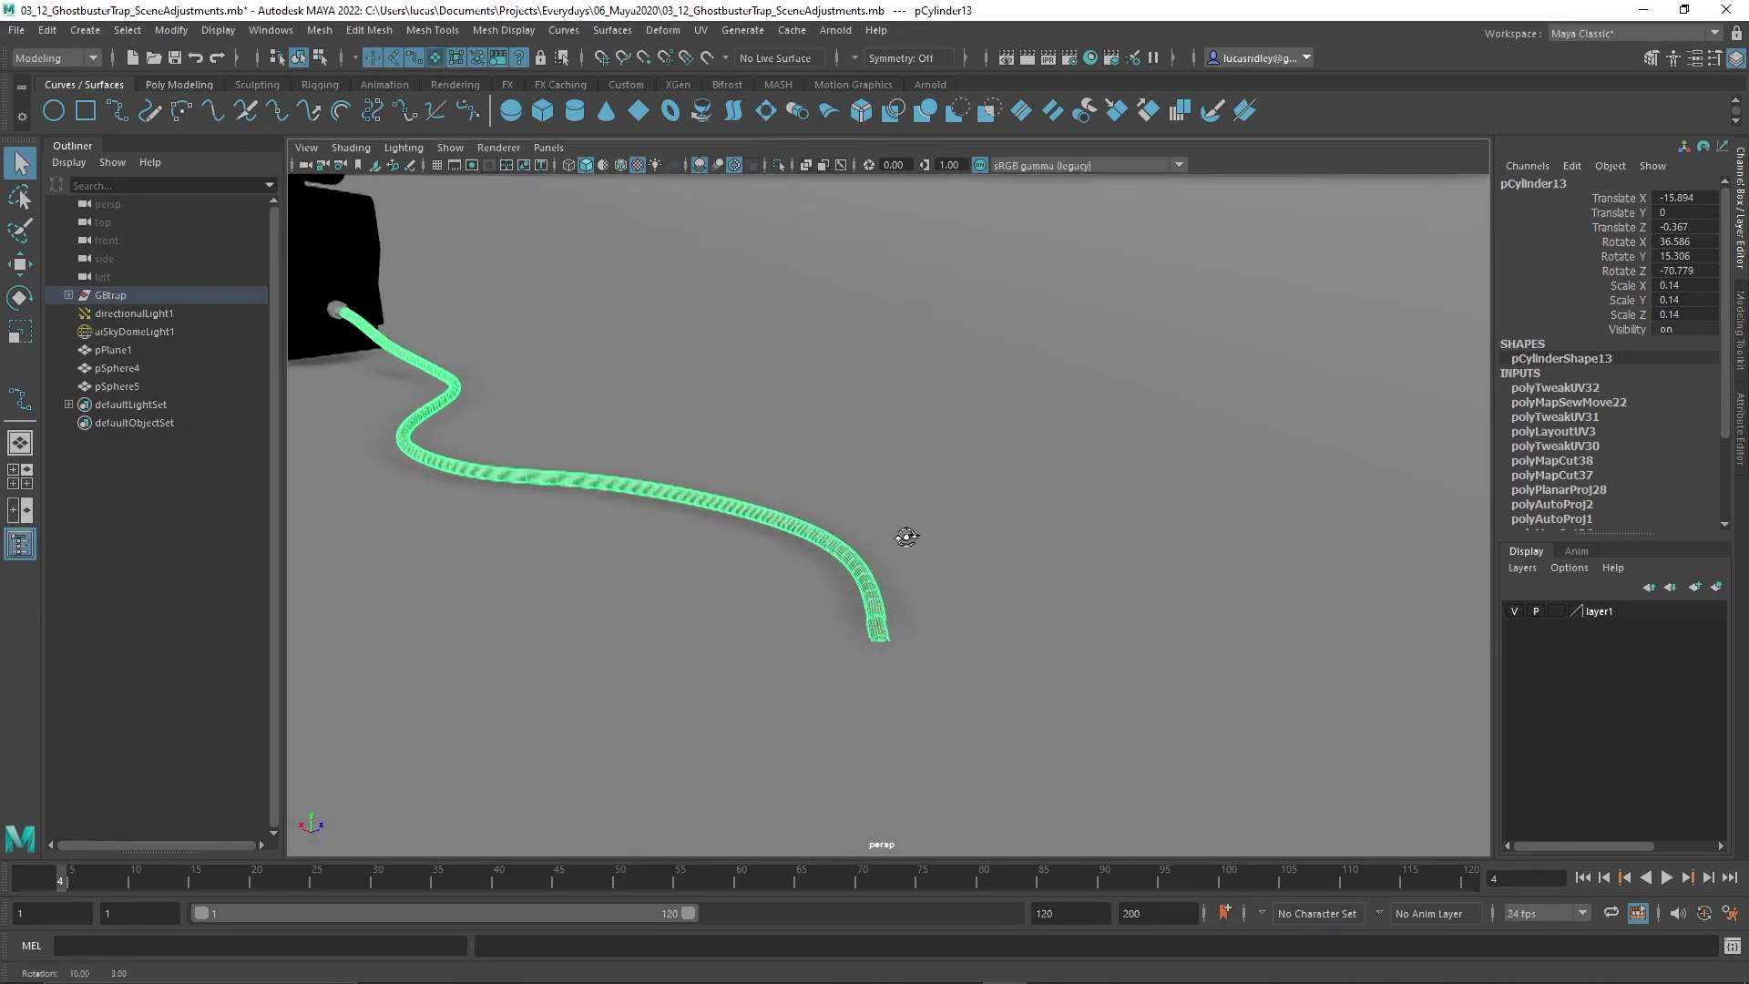
middle_click_drag(901, 535, 943, 532, "alt")
left_click_drag(944, 539, 777, 544, "alt")
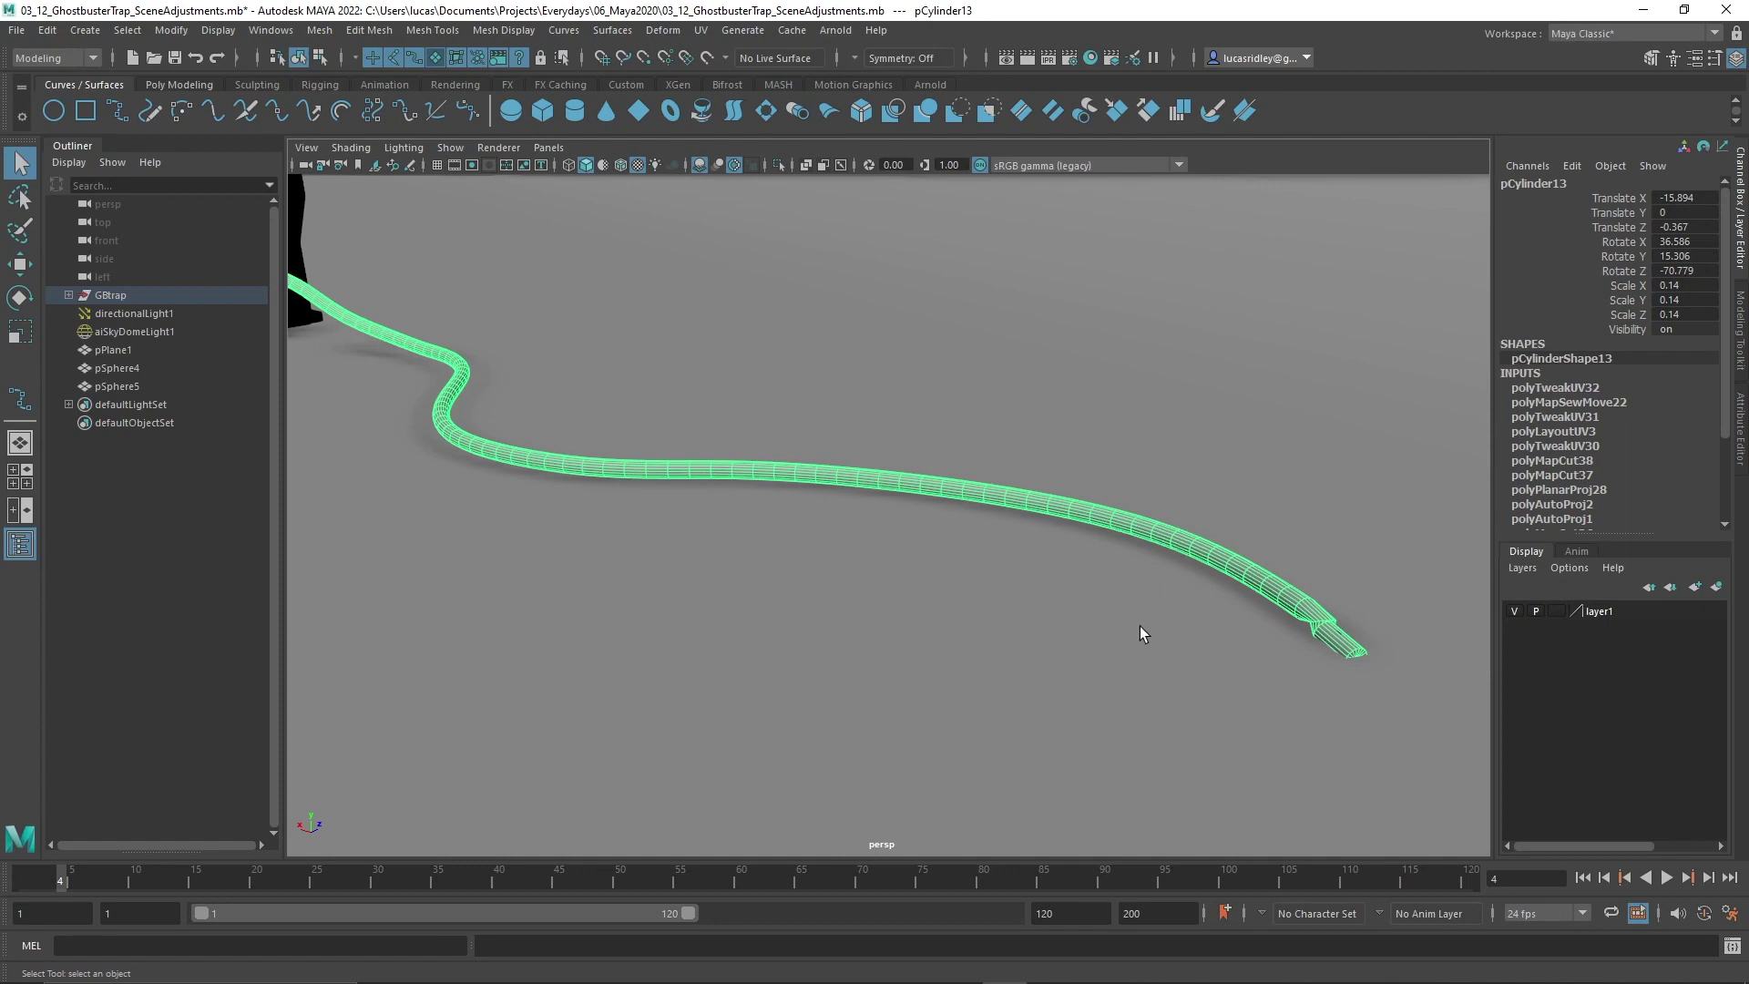
left_click_drag(1081, 592, 1164, 632, "alt")
middle_click_drag(1163, 632, 925, 587, "alt")
right_click_drag(925, 588, 1057, 610, "alt")
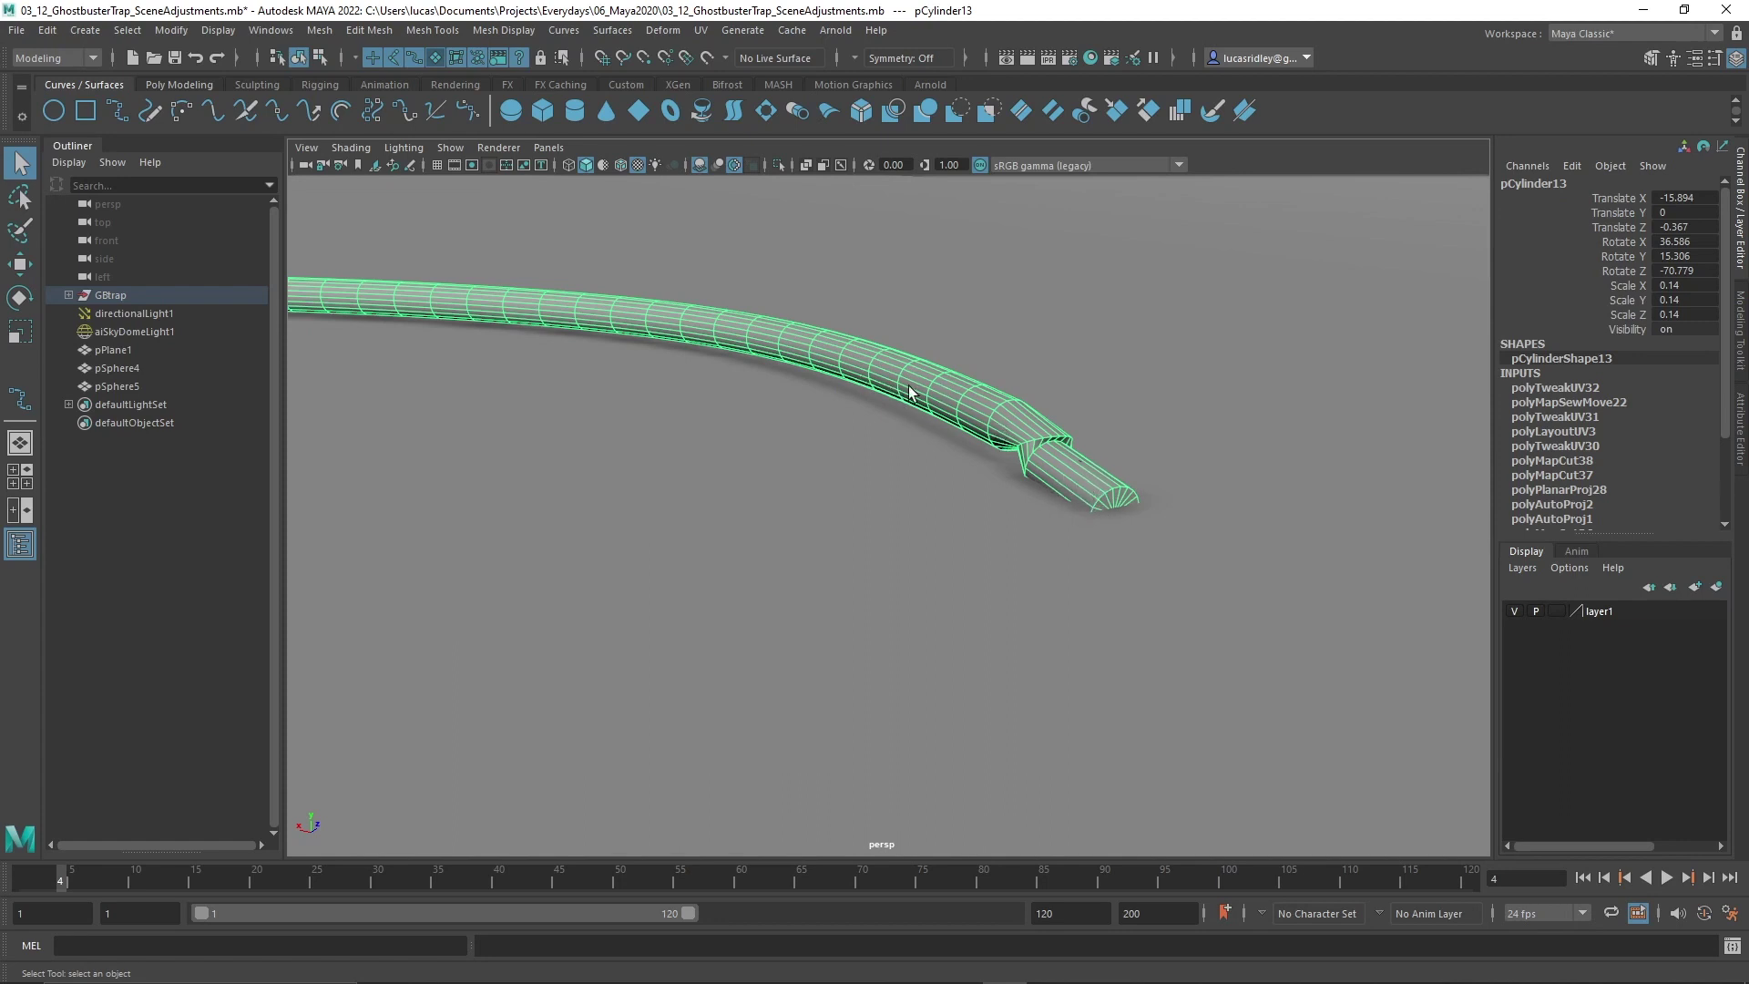
- Delete the existing cable mesh while keeping the curve that runs through it
right_click_drag(1127, 586, 1073, 520, "alt")
left_click_drag(549, 434, 1052, 538, "alt")
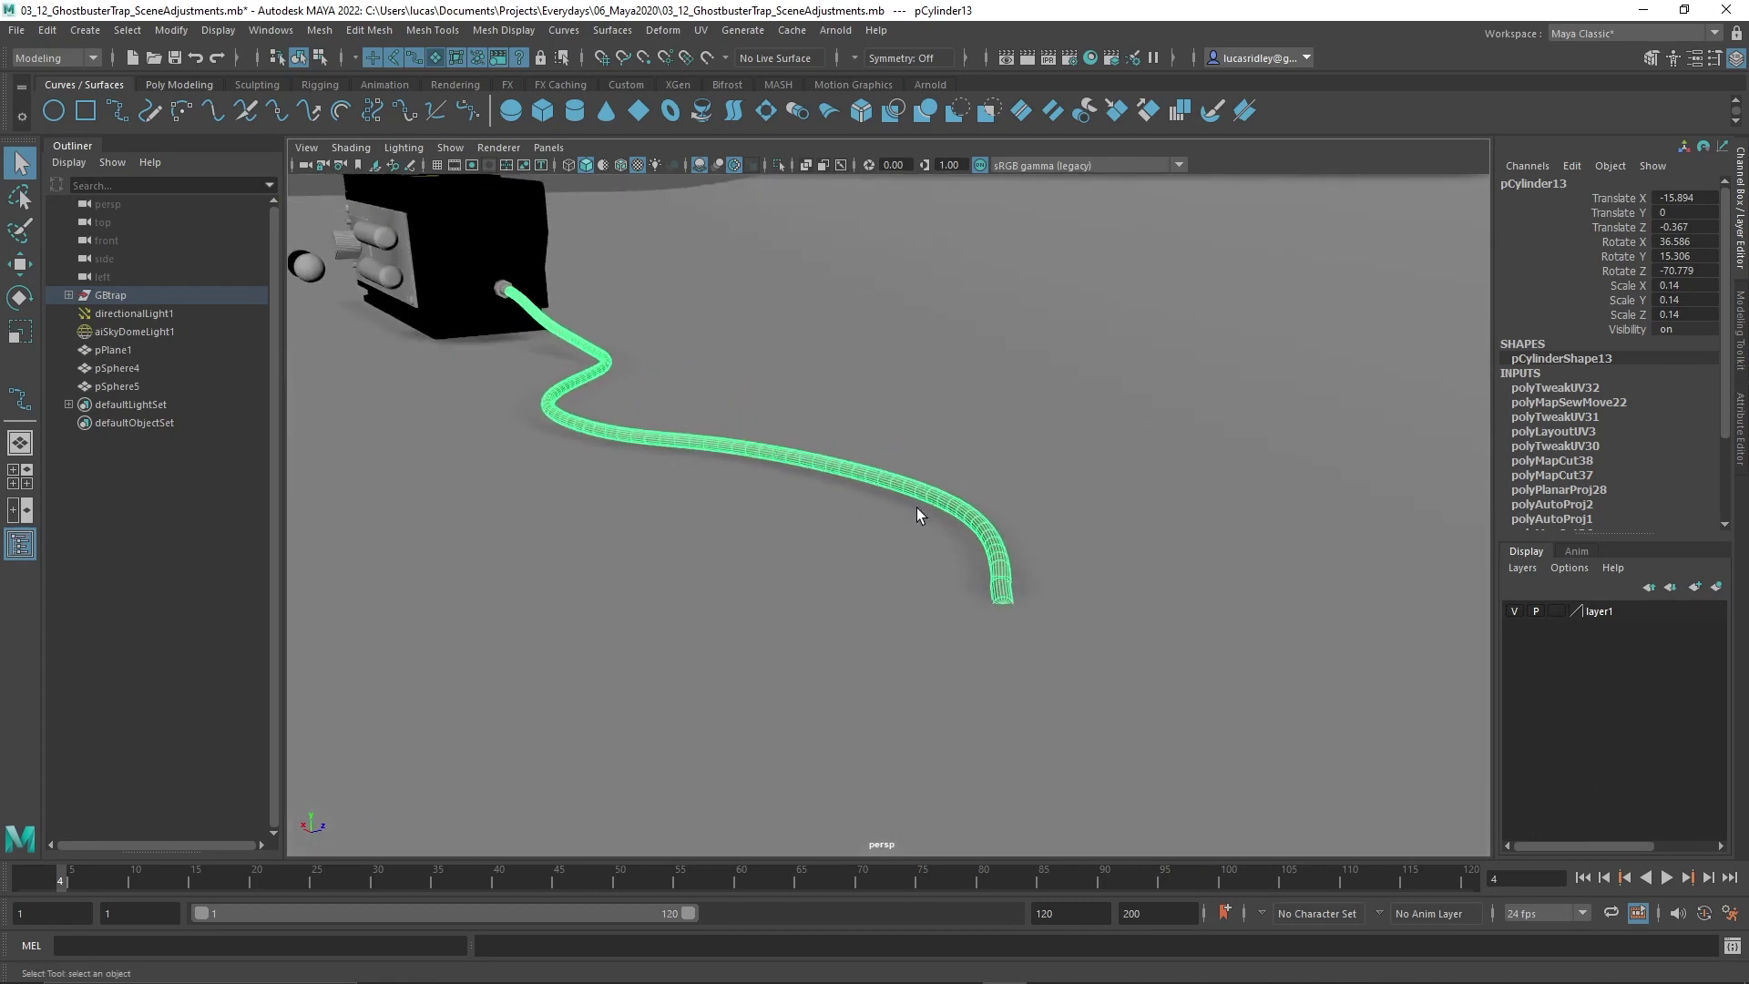
left_click_drag(917, 522, 907, 473, "alt")
key("Delete")
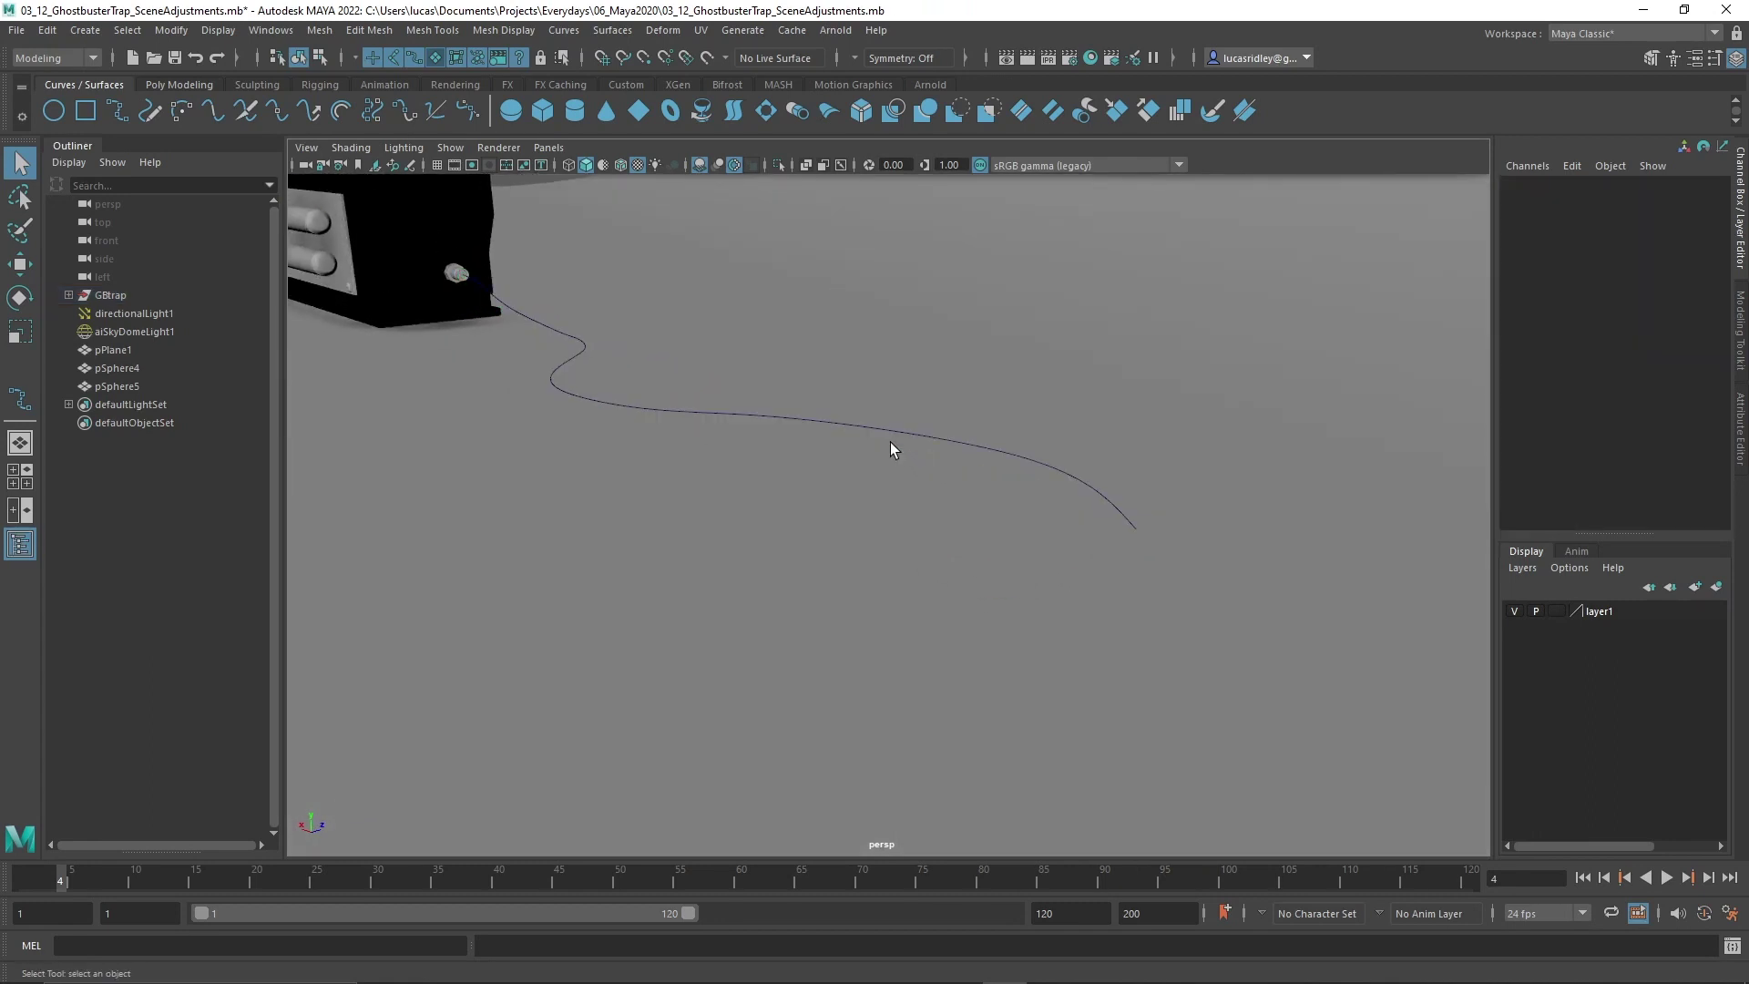
- Create a Sweep Mesh from the curve running out of the trap's connector
left_click(500, 302)
left_click_drag(539, 374, 557, 490, "alt")
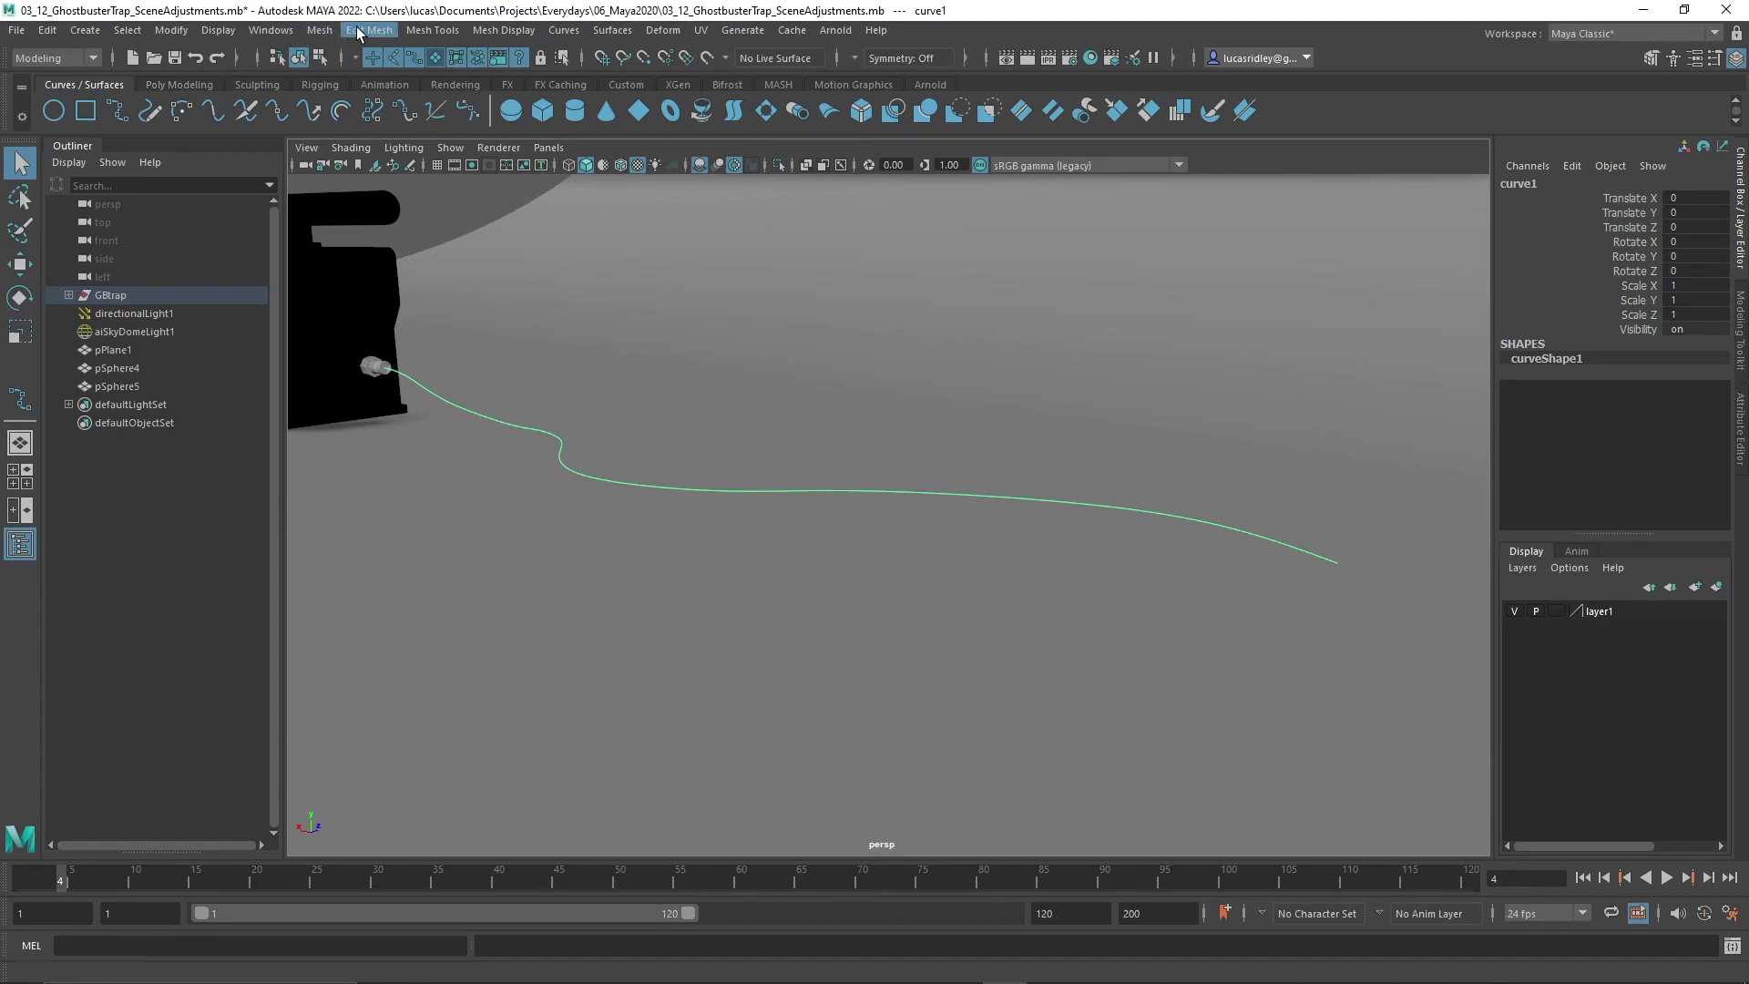
left_click(88, 33)
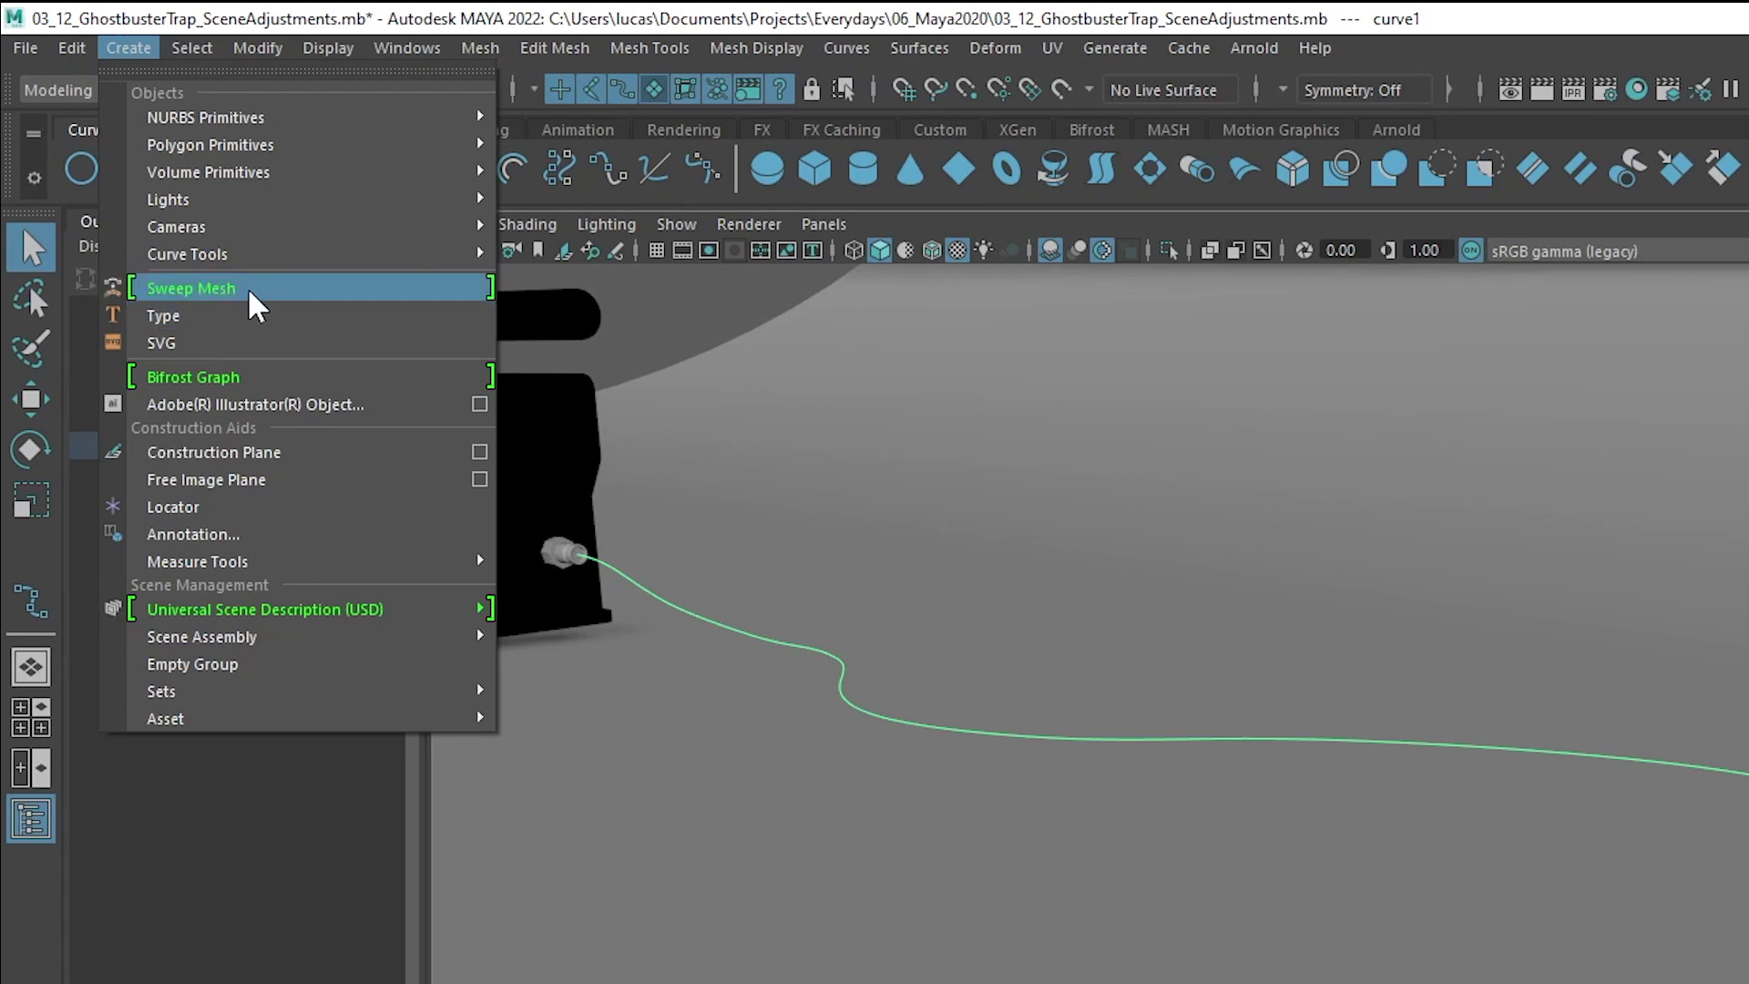
left_click(481, 48)
left_click(128, 48)
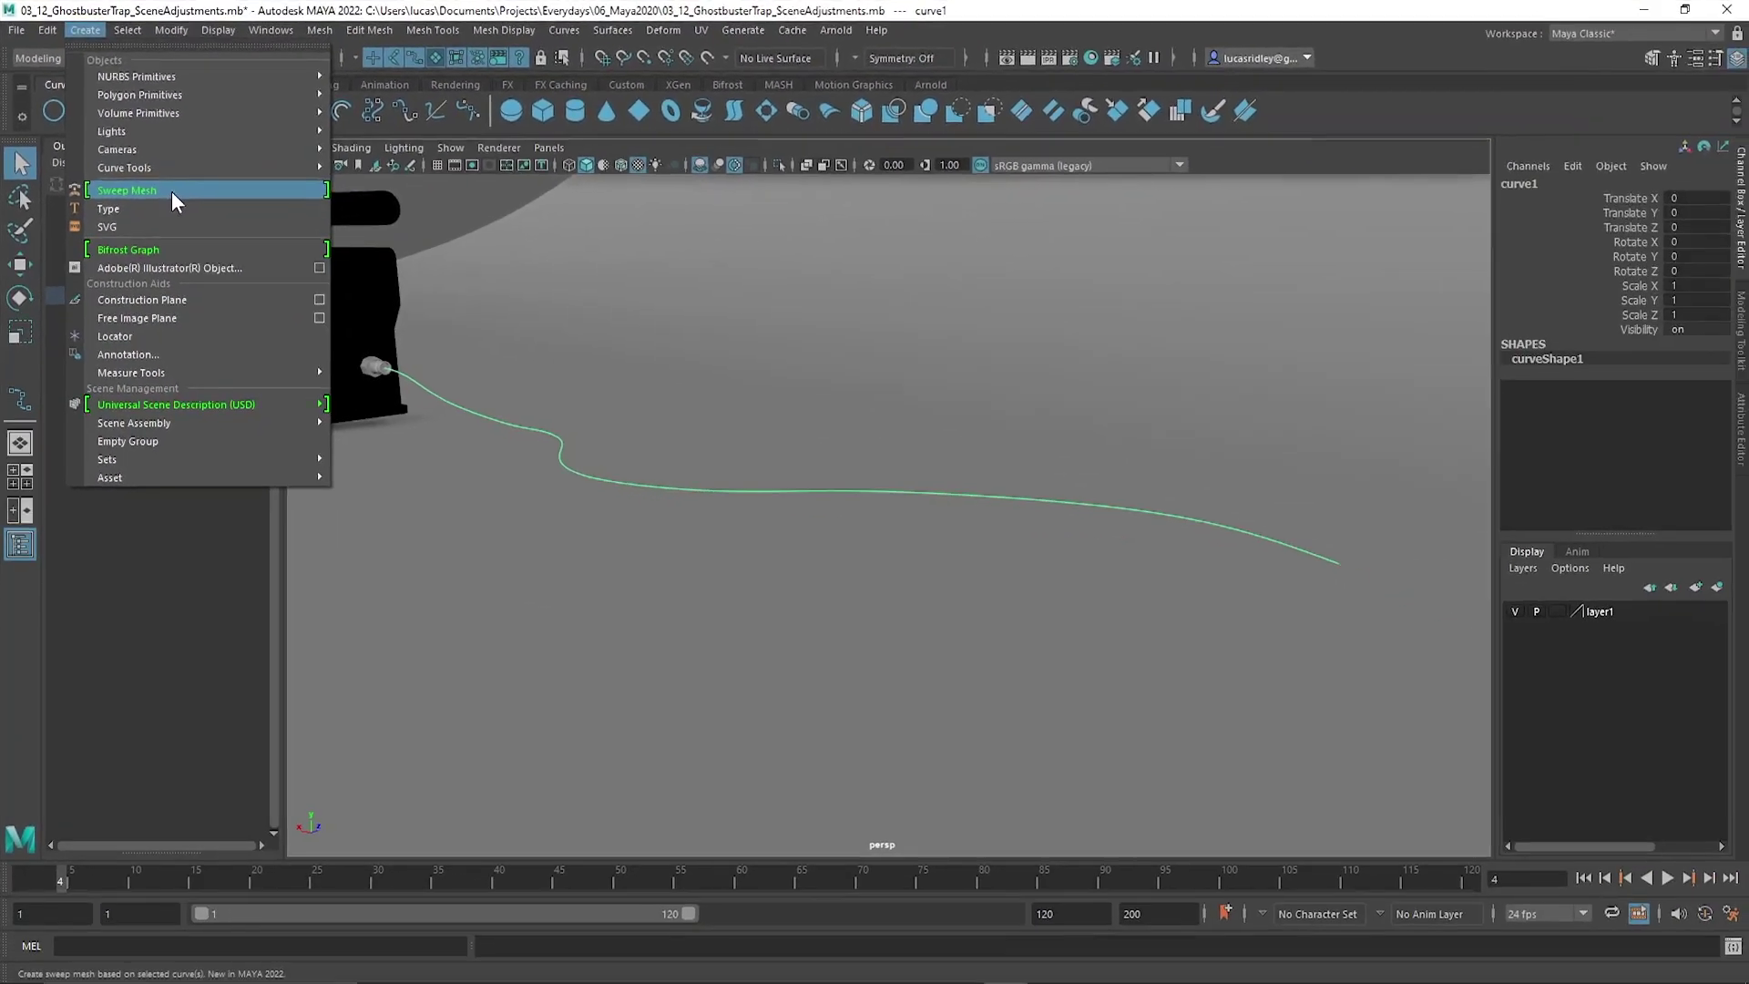
left_click(173, 193)
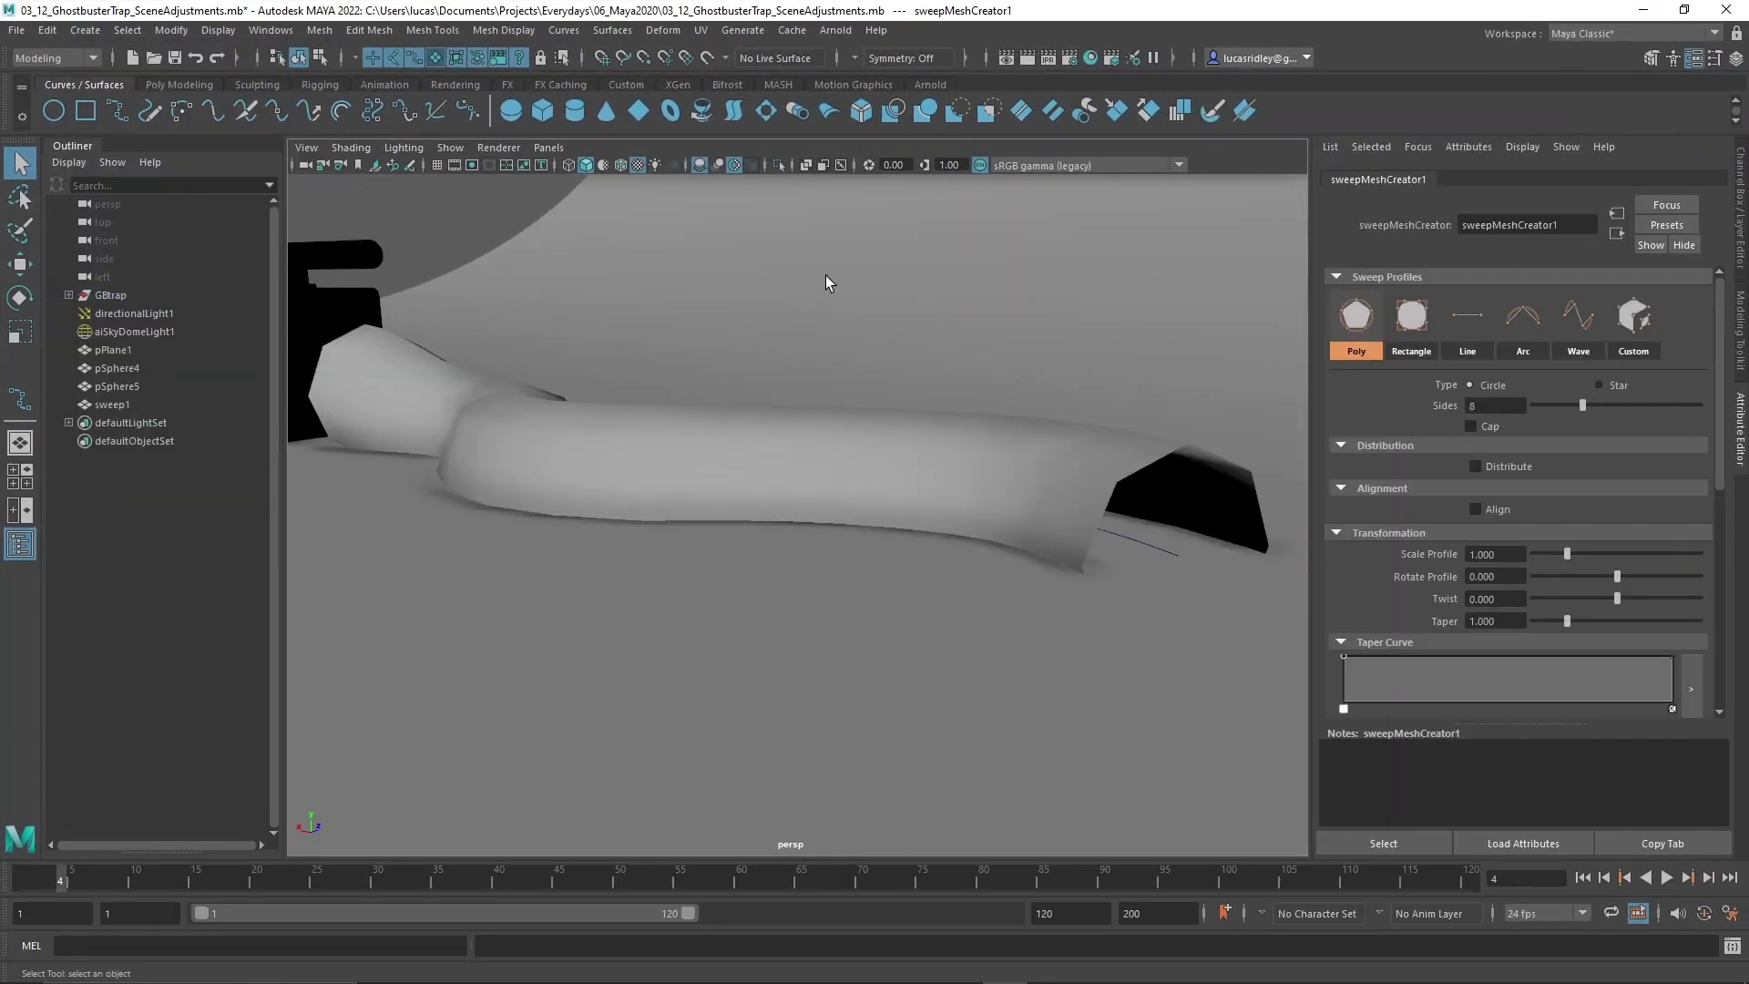
- Reduce the sweep mesh's Scale Profile to 0.056 so it has the thickness of a thin cable
left_click_drag(1084, 364, 1026, 401, "alt")
right_click_drag(1026, 402, 1054, 404, "alt")
middle_click_drag(1128, 428, 1077, 400, "alt")
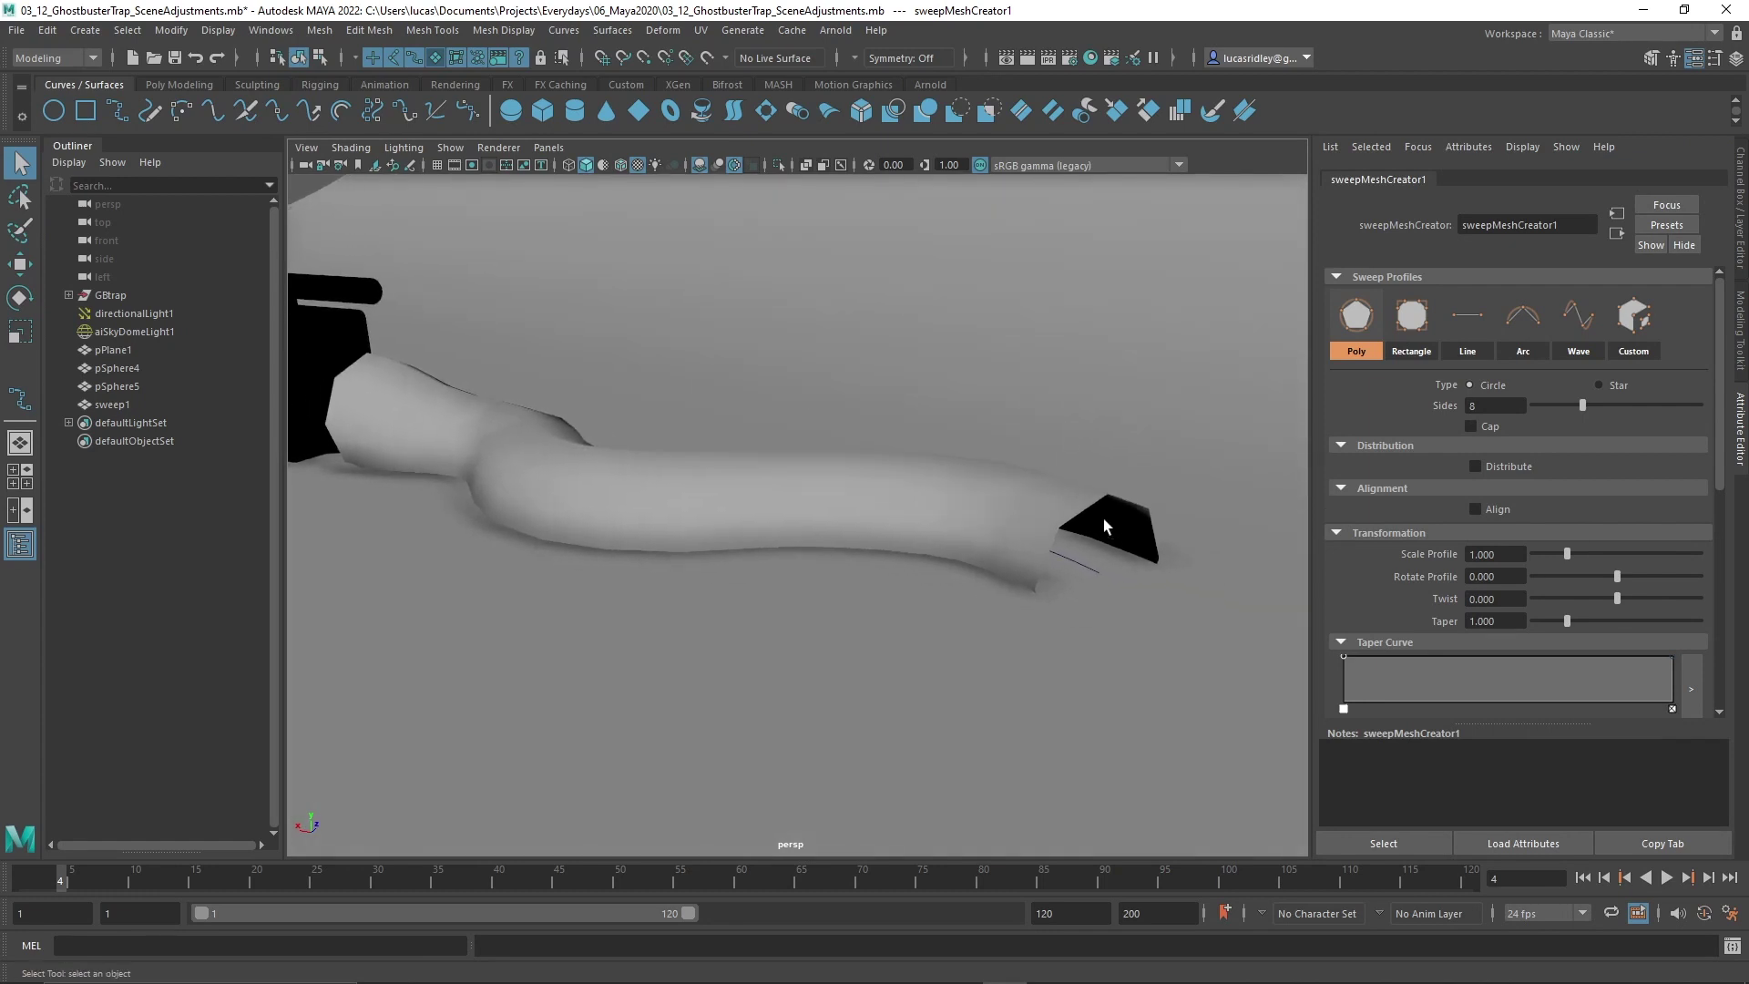
mouse_move(1036, 488)
left_mouse_down("alt")
mouse_move(948, 476)
mouse_move(1062, 505)
left_mouse_up("alt")
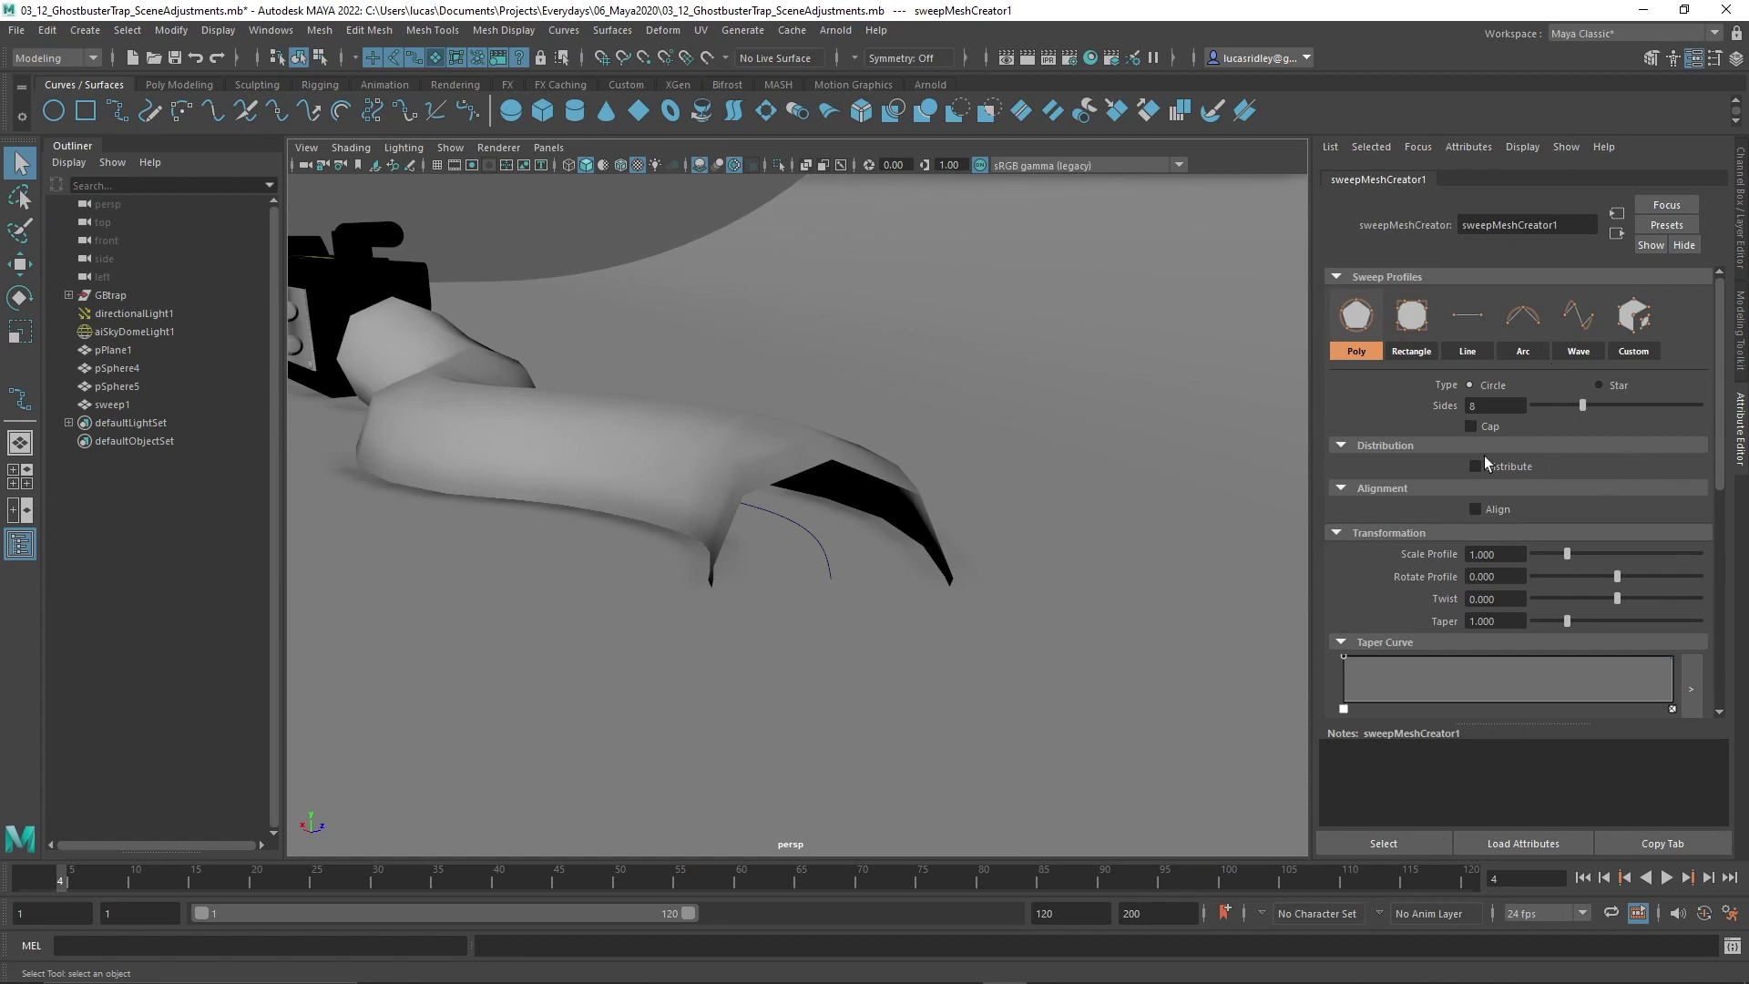
middle_click_drag(852, 503, 905, 500, "alt")
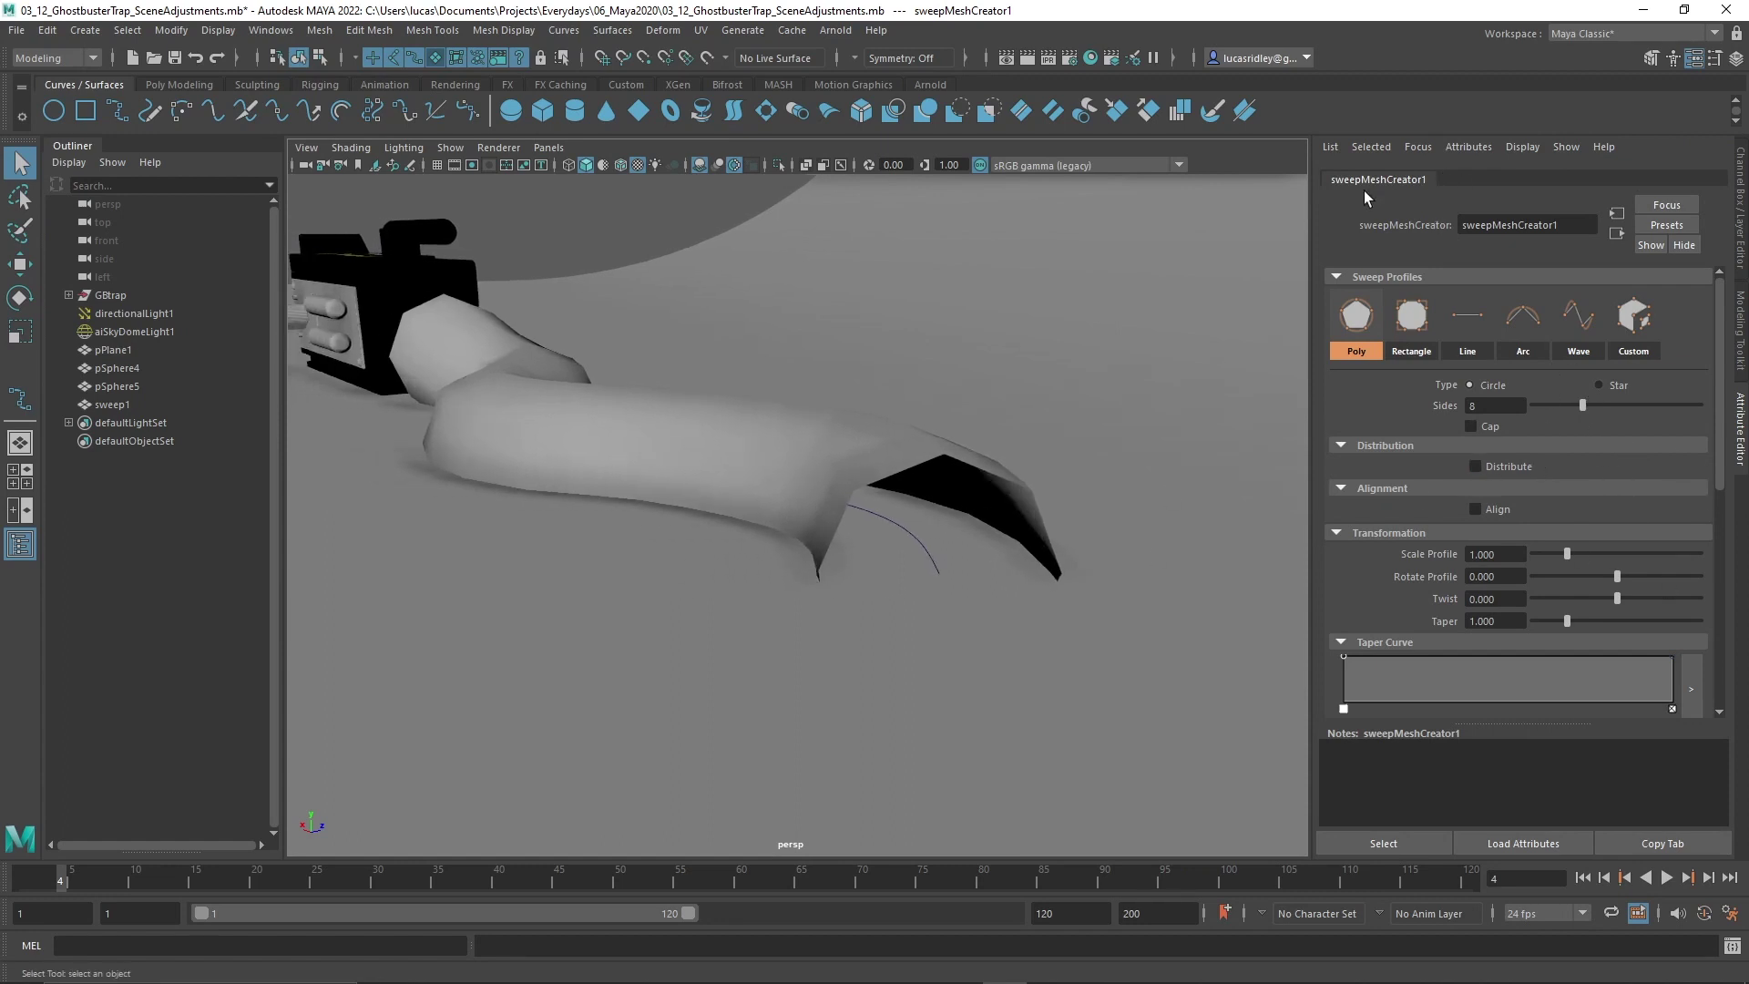
left_click_drag(1084, 445, 918, 280, "alt")
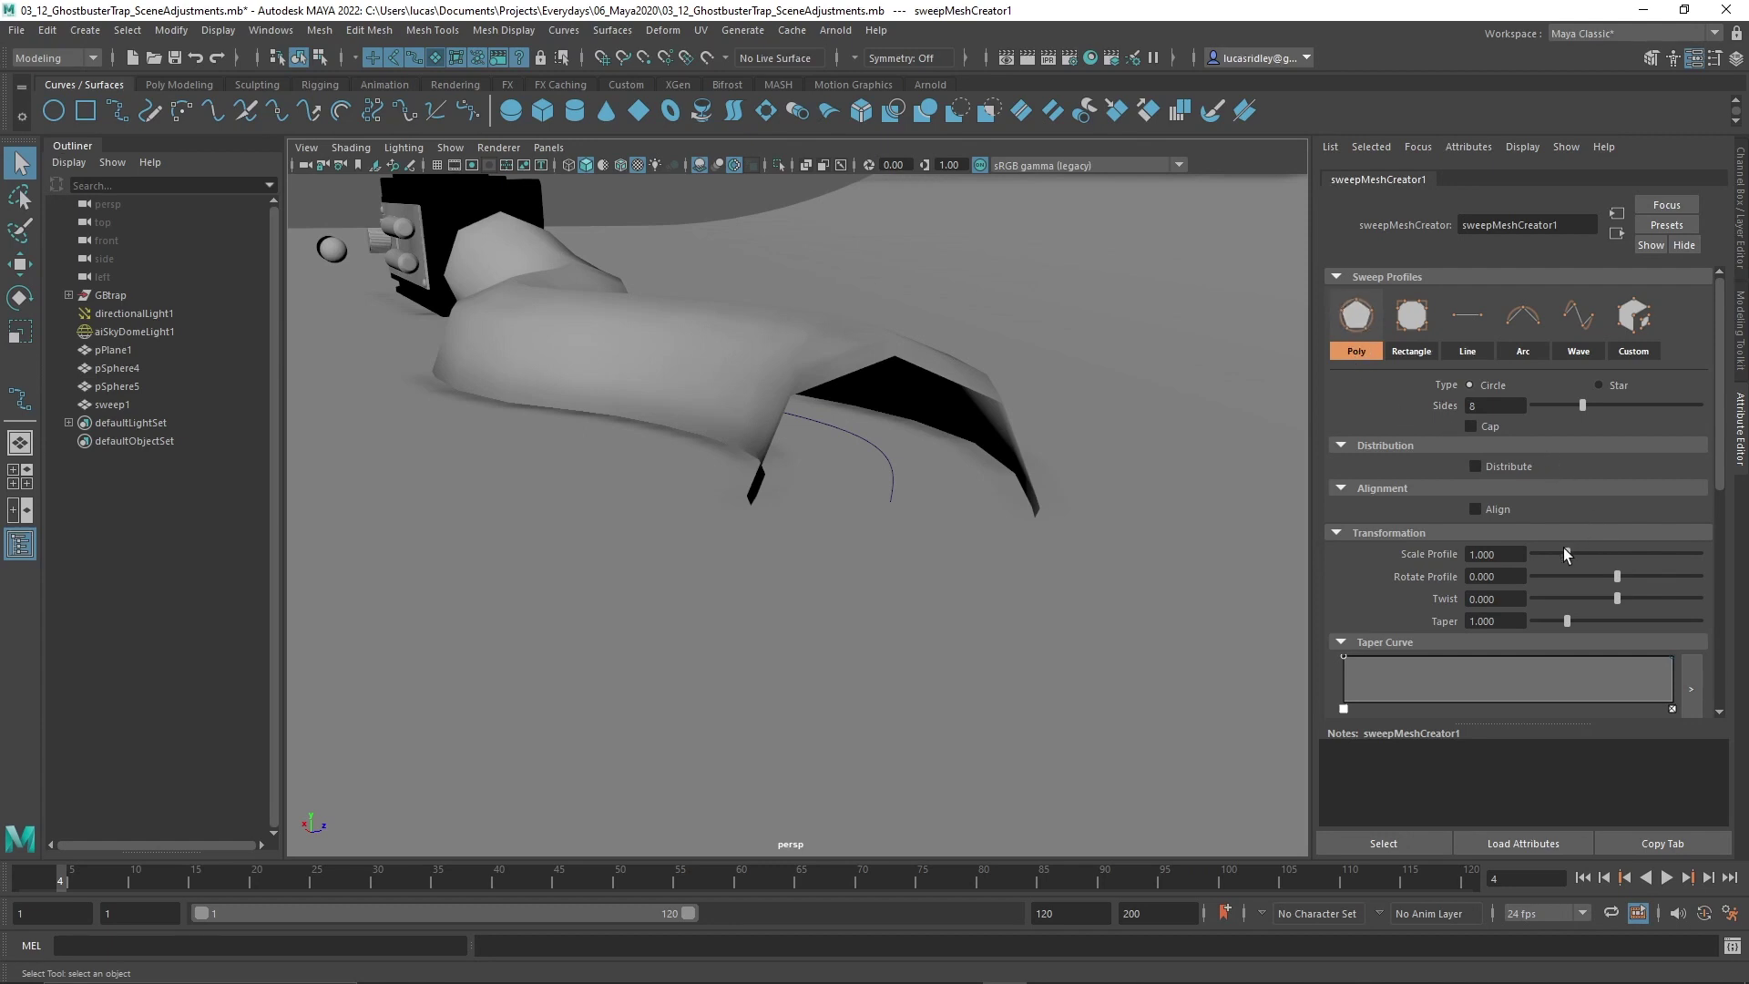
left_click_drag(1565, 552, 1535, 559)
right_click_drag(1093, 524, 1151, 550, "alt")
mouse_move(1152, 550)
middle_mouse_down("alt")
mouse_move(1035, 519)
mouse_move(1147, 523)
middle_mouse_up("alt")
left_click_drag(1534, 555, 1536, 557)
left_click_drag(869, 481, 817, 462, "alt")
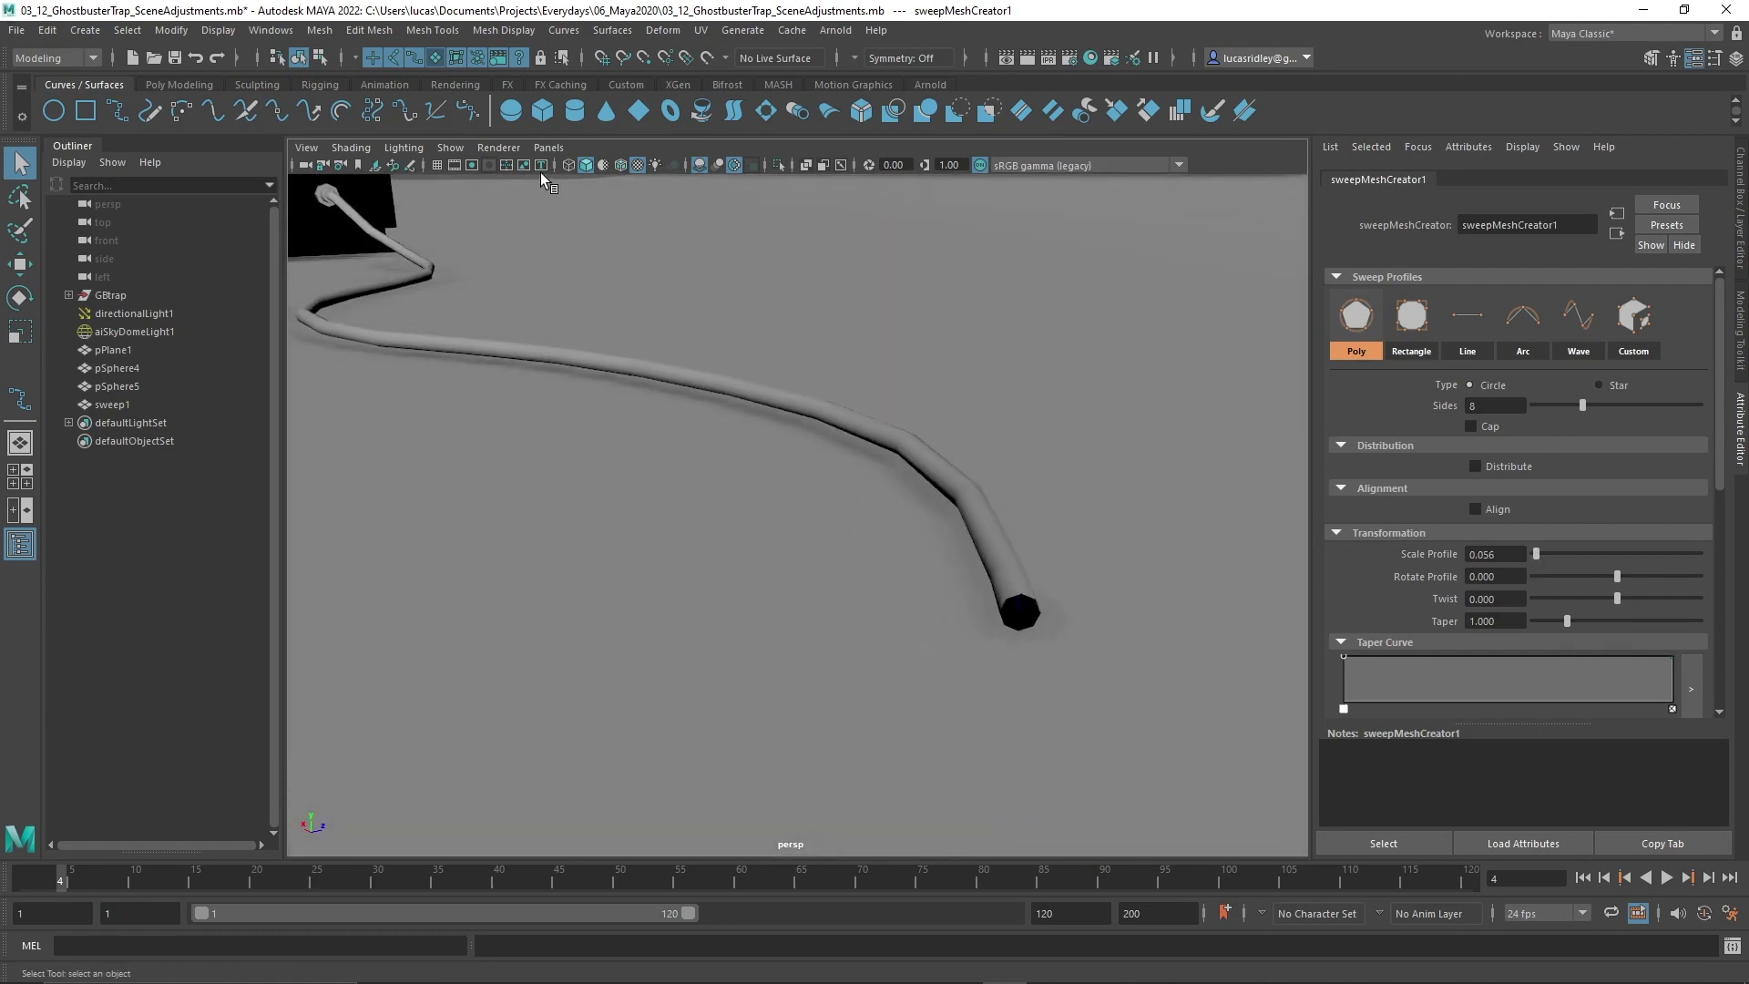
- Show the wireframe on the shaded models and inspect the segments along the swept cable
left_click(621, 166)
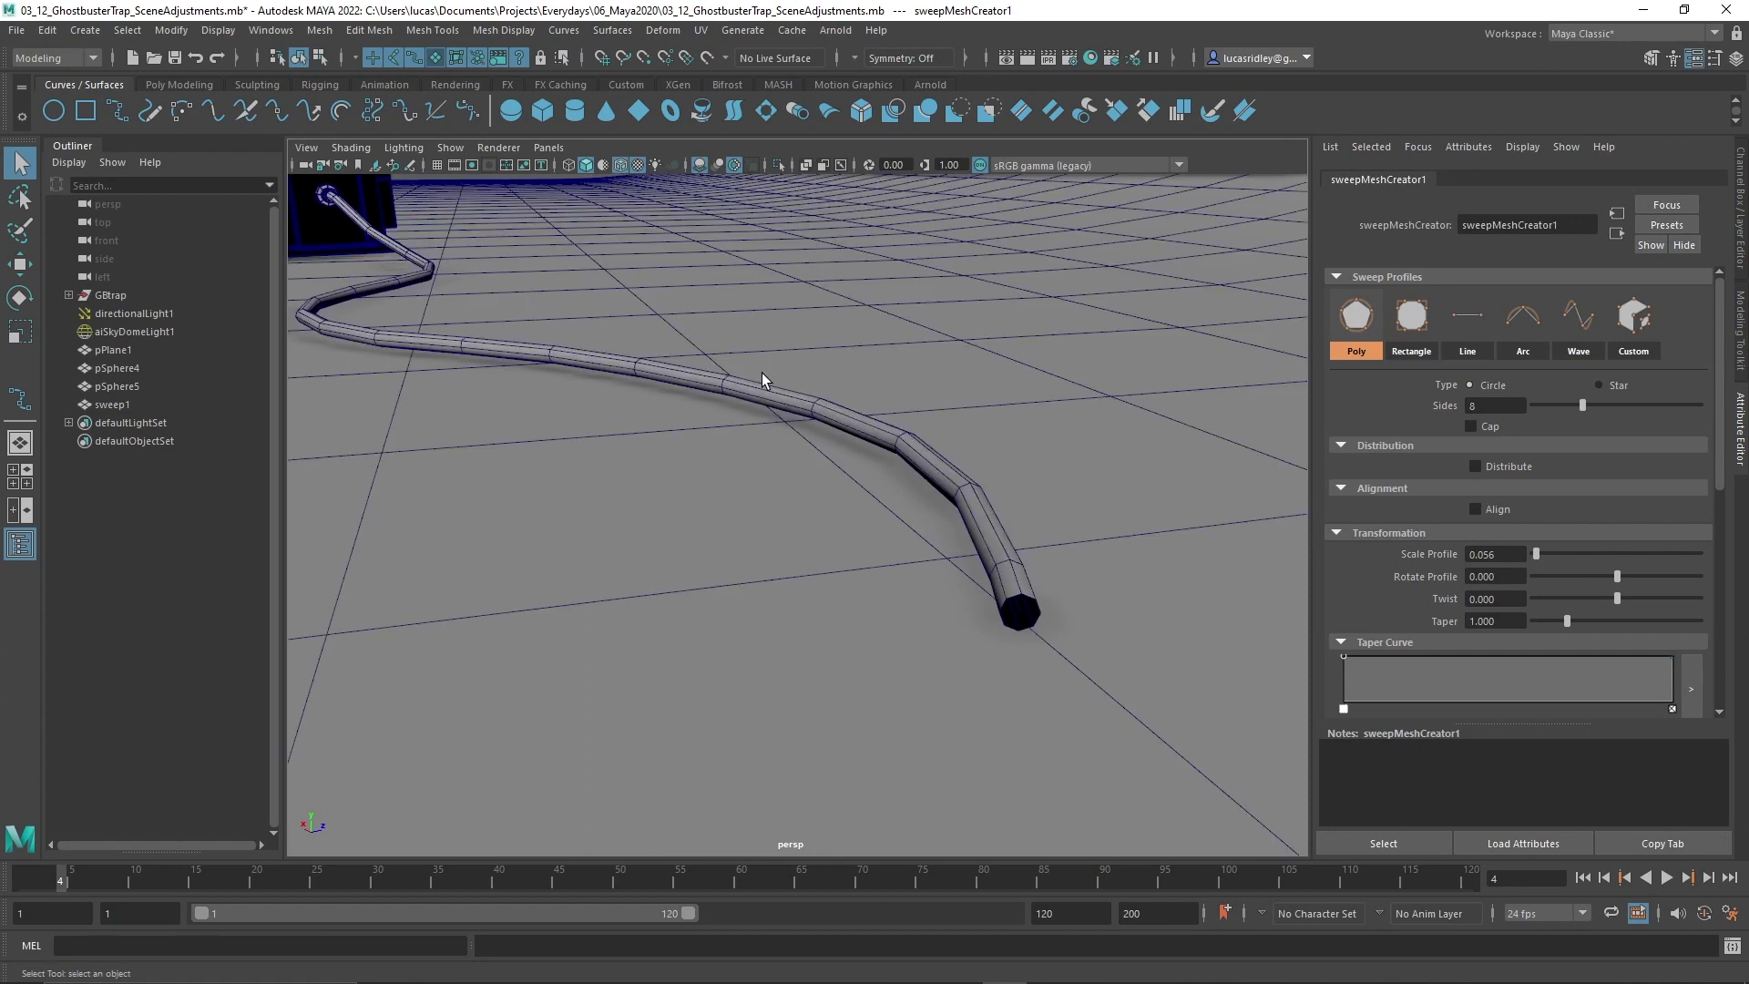
left_click_drag(664, 360, 758, 426, "alt")
middle_click_drag(863, 550, 508, 299, "alt")
left_click_drag(509, 299, 643, 357, "alt")
middle_click_drag(643, 357, 707, 414, "alt")
left_click_drag(707, 414, 645, 336, "alt")
- Select the swept cable and set its circular poly profile to 14 sides in the sweepMeshCreator1 attributes
left_click(707, 326)
key("f")
middle_click_drag(753, 425, 706, 389, "alt")
right_click_drag(705, 390, 851, 476, "alt")
left_click_drag(850, 476, 885, 425, "alt")
left_click(1512, 180)
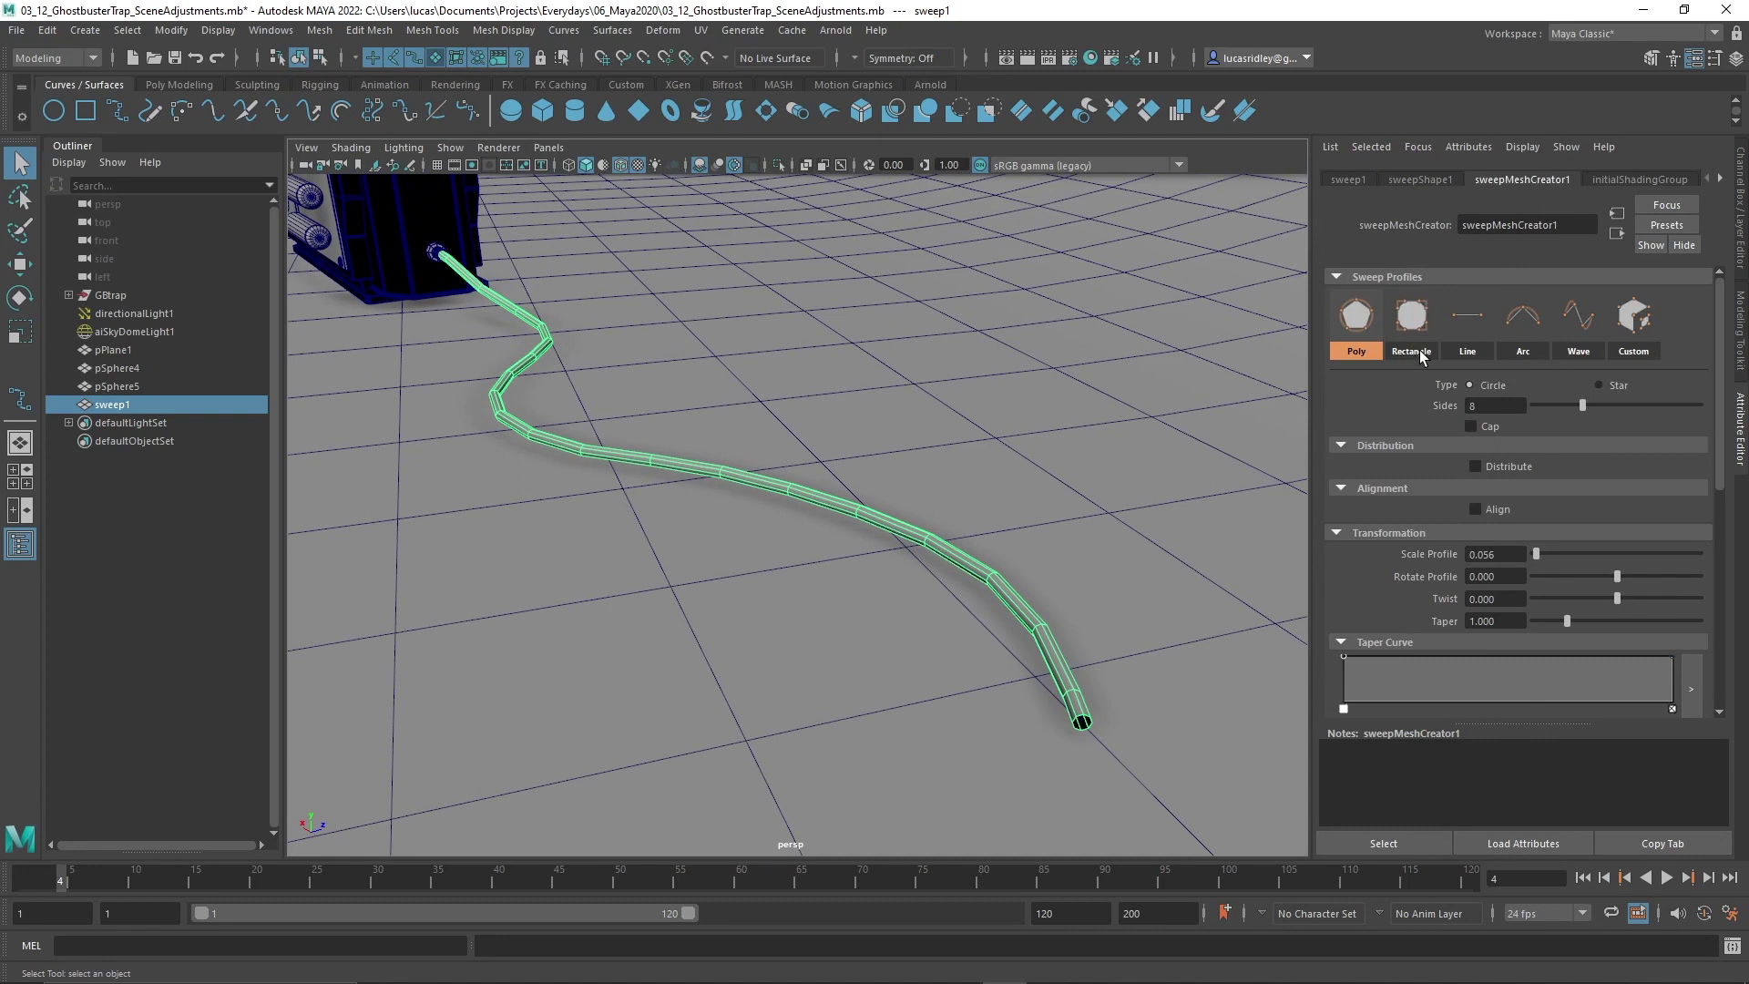
left_click_drag(1588, 407, 1641, 406)
right_click_drag(1124, 609, 1032, 577, "alt")
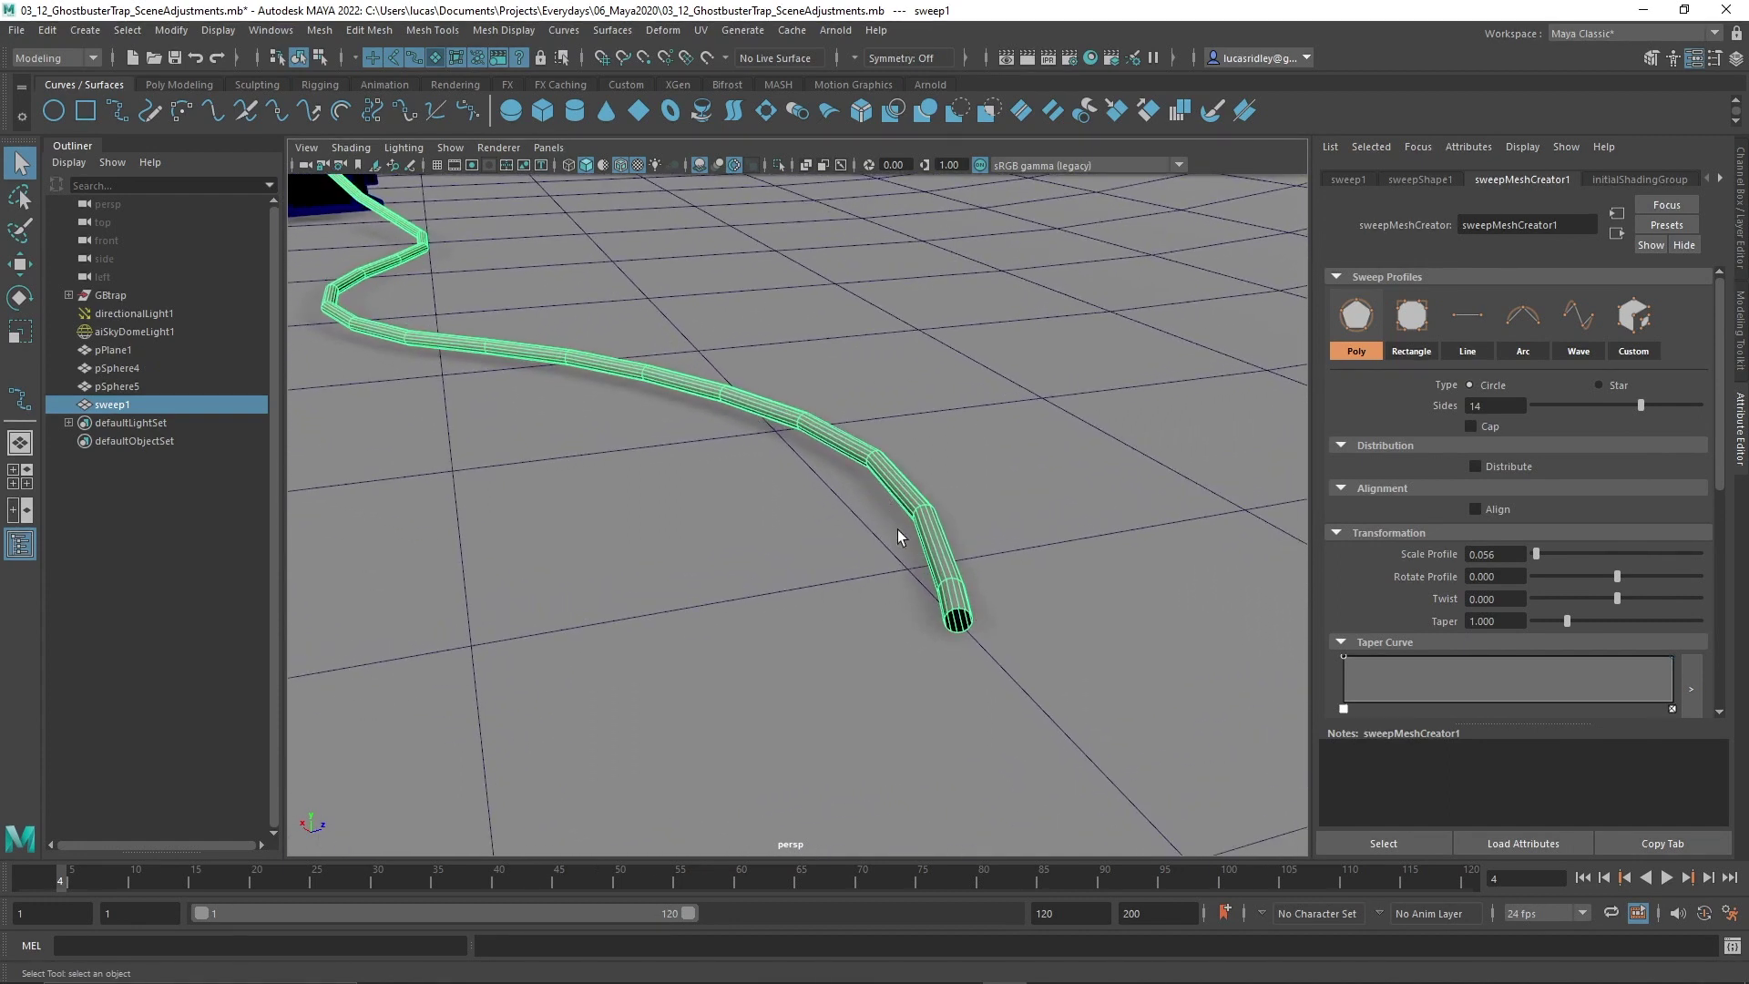
left_click_drag(1146, 484, 1101, 477, "alt")
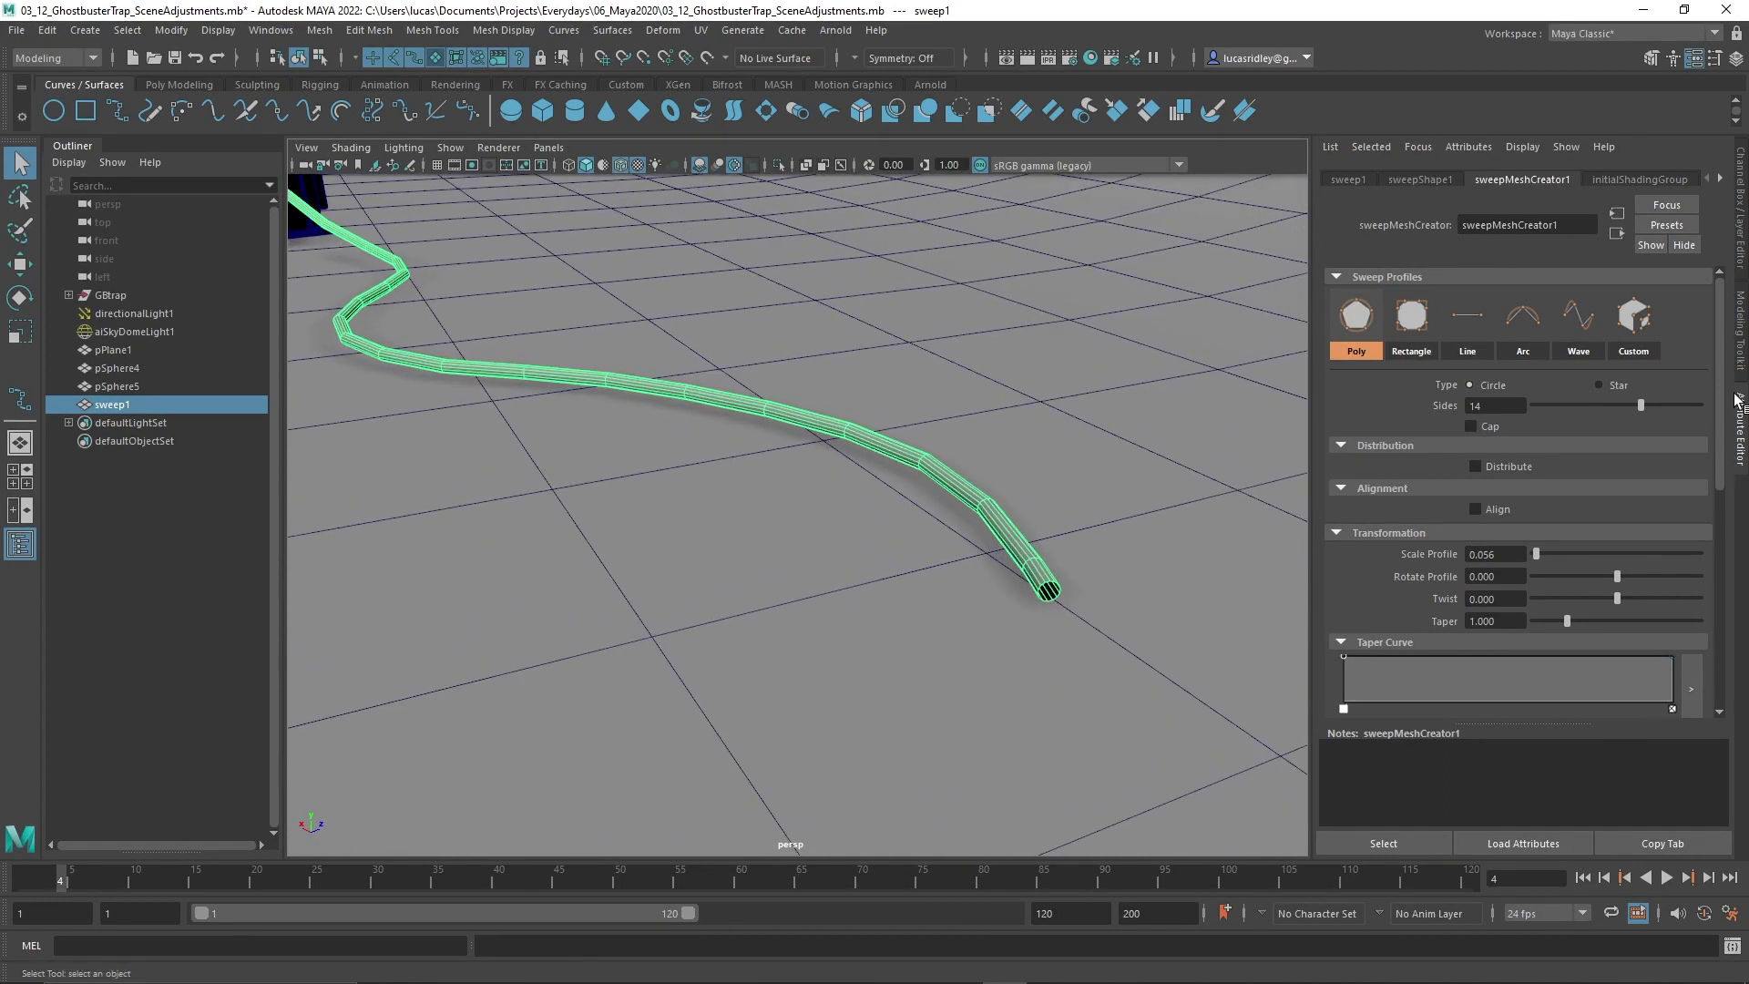
- Raise the sweep's interpolation Precision to 97.778 to smooth the cable's bends
left_click_drag(1721, 355, 1746, 566)
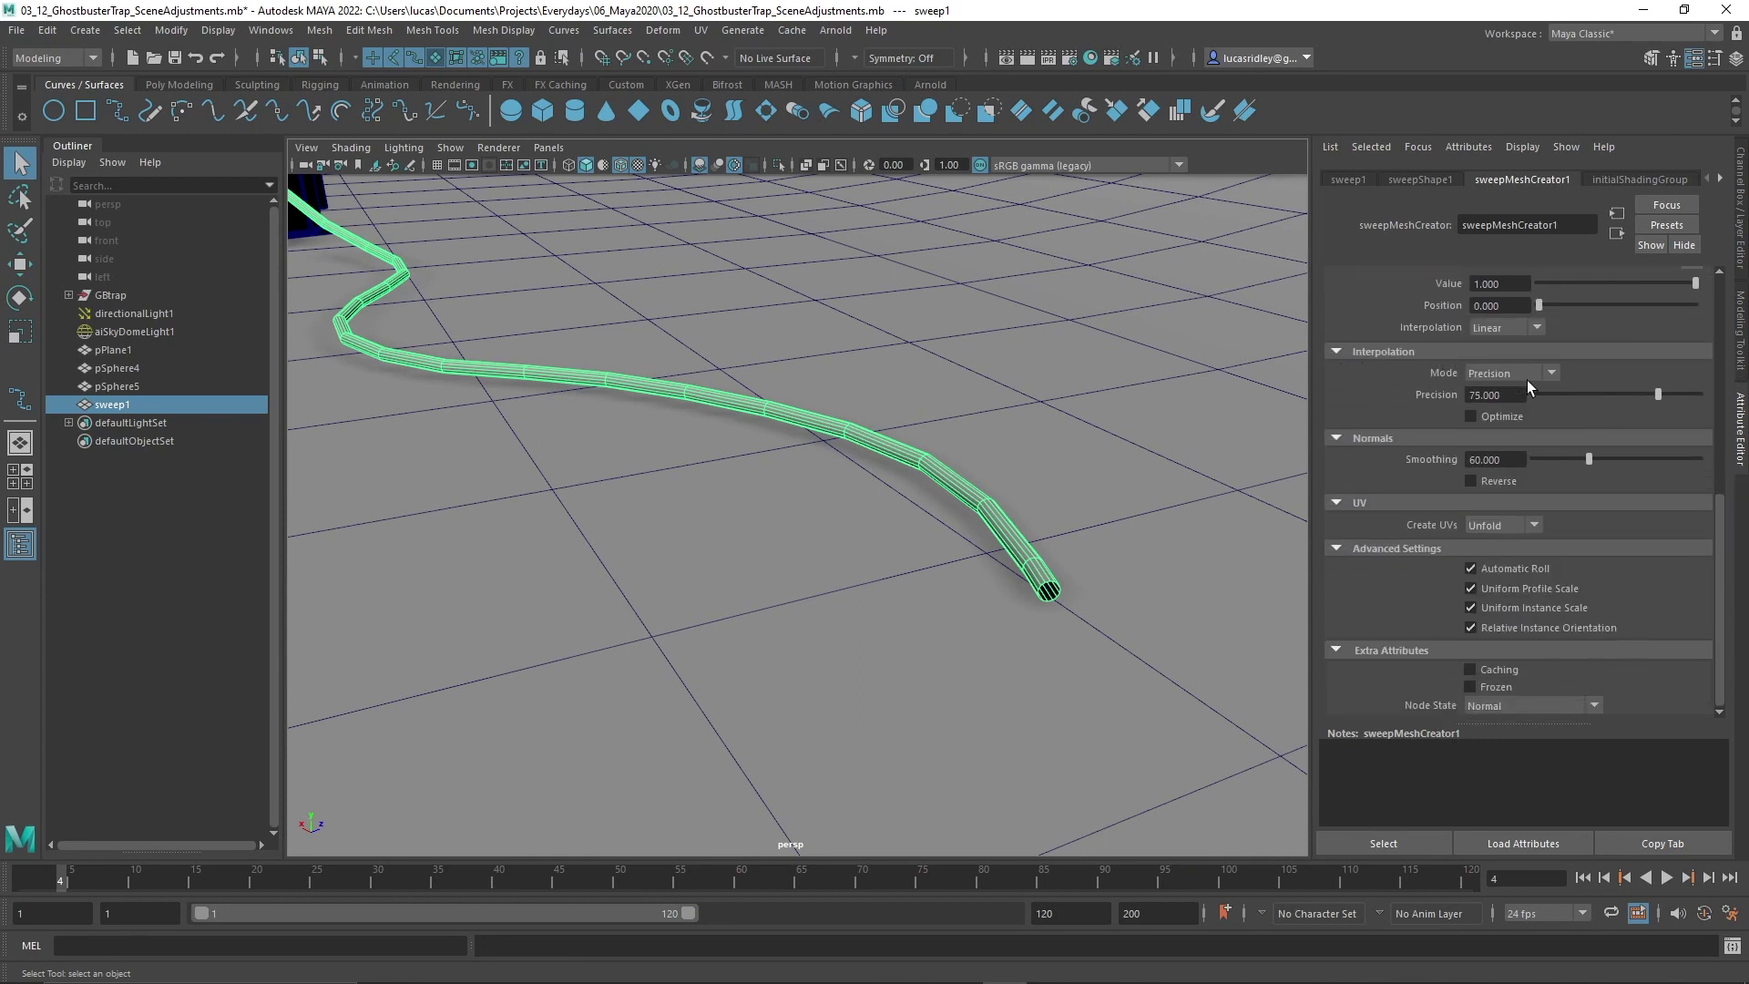
left_click_drag(1658, 390, 1693, 394)
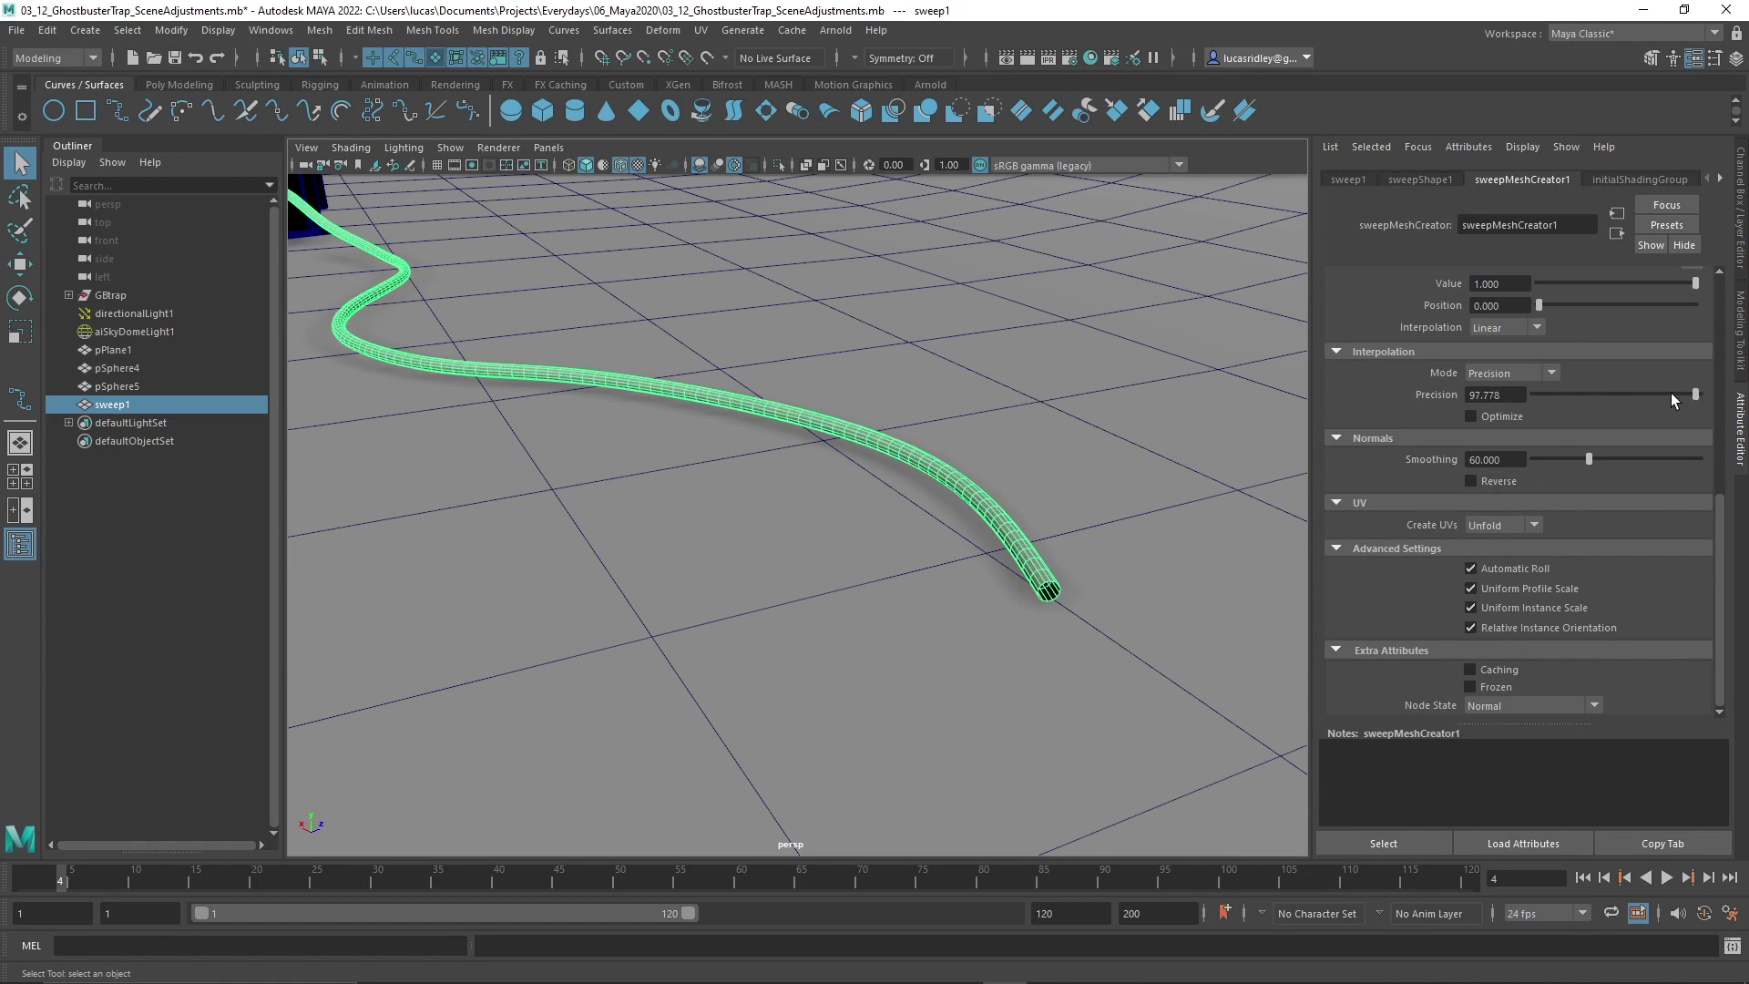
left_click_drag(769, 436, 867, 522, "alt")
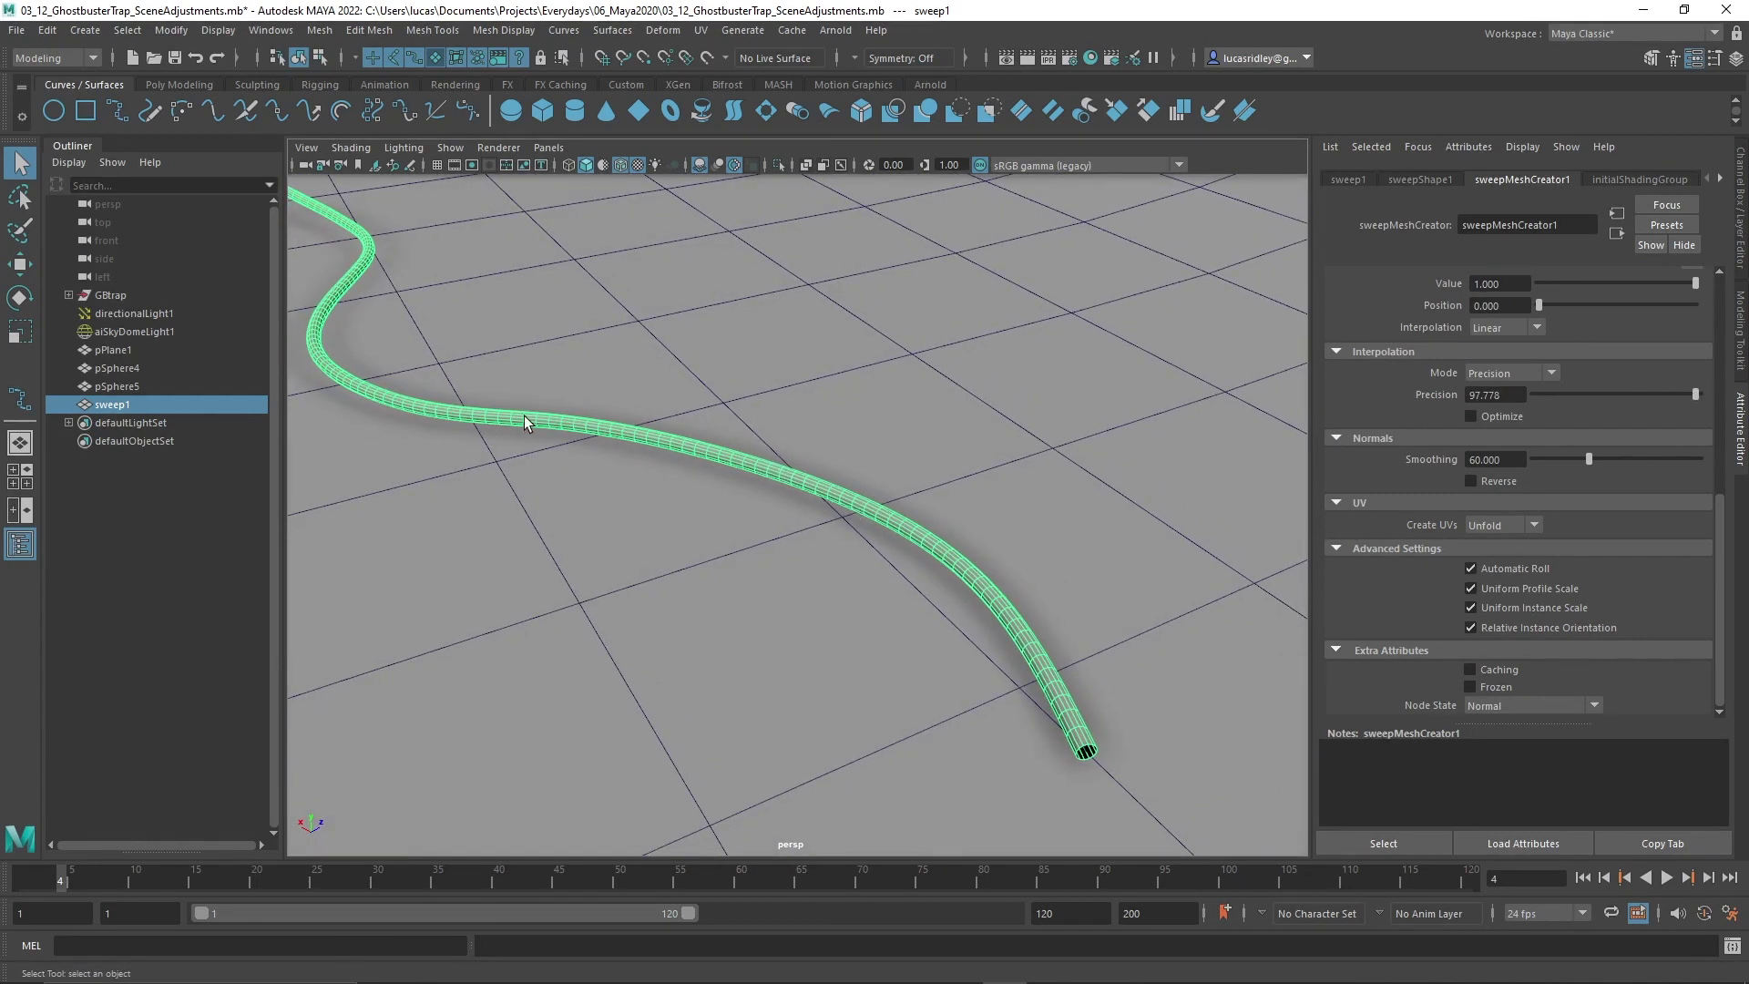
left_click_drag(753, 485, 695, 461, "alt")
middle_click_drag(703, 454, 784, 495, "alt")
left_click_drag(640, 404, 712, 454, "alt")
middle_click_drag(713, 453, 705, 452, "alt")
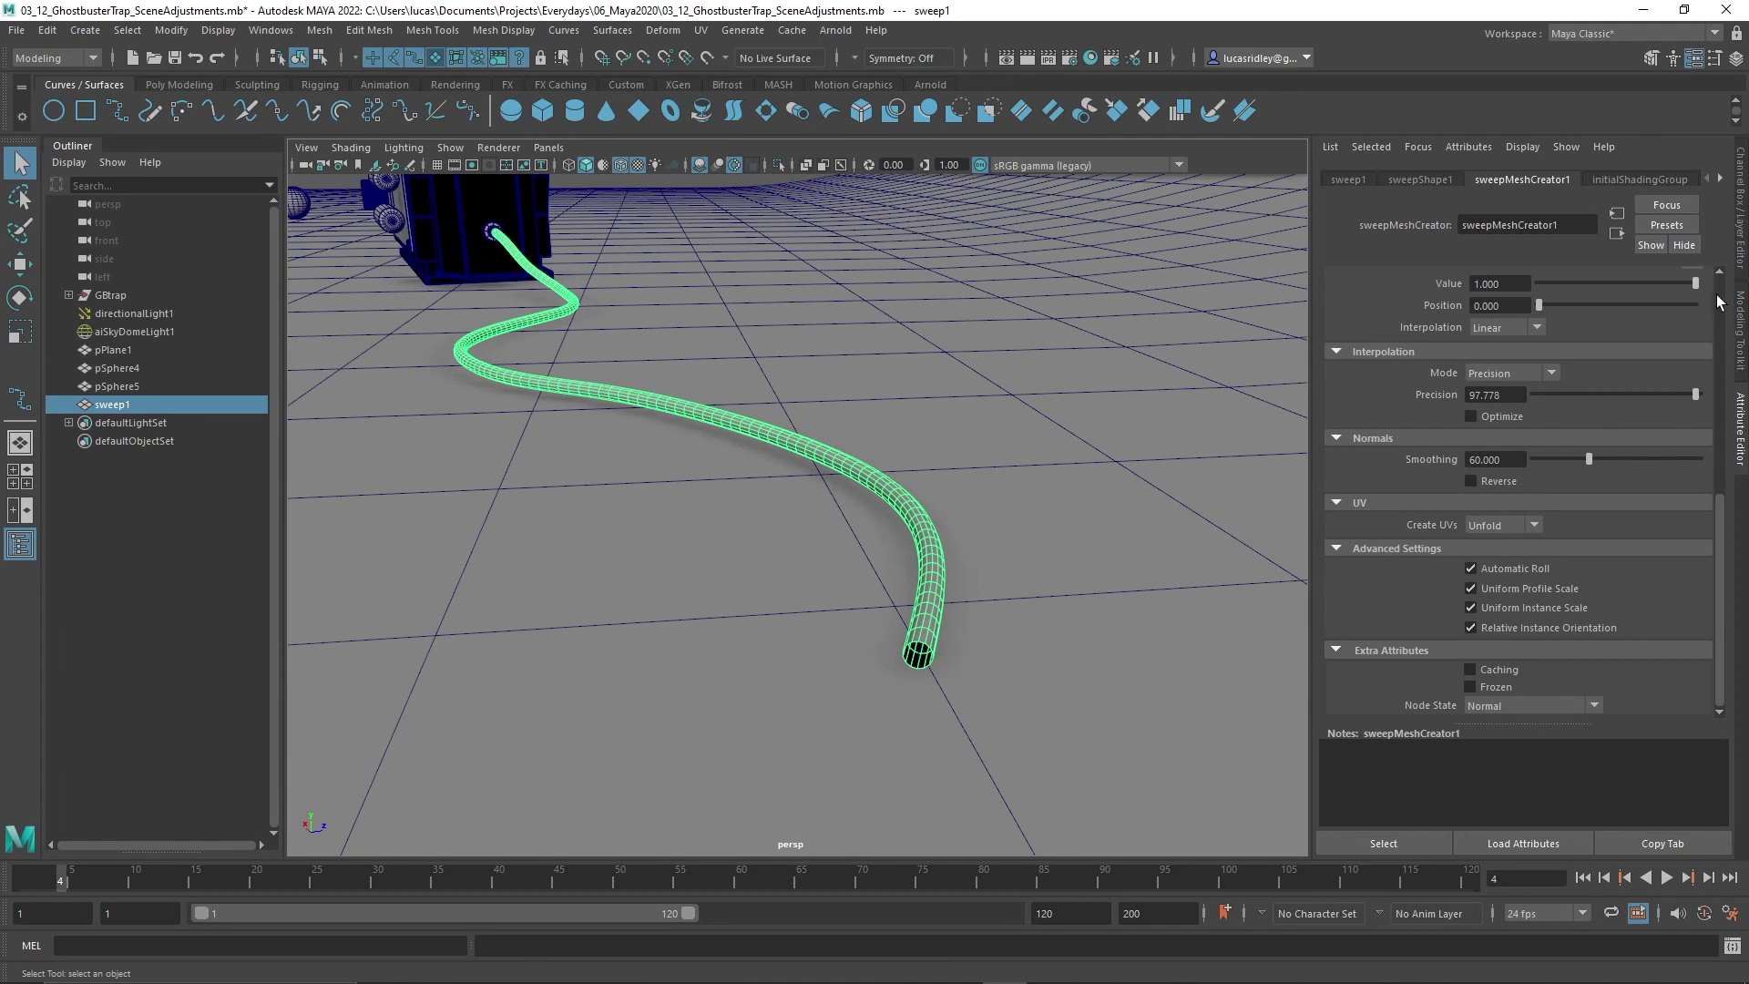
- Cap the open ends of the swept cable and check the result along its length
scroll(1519, 422, "up", 5)
left_click(1470, 426)
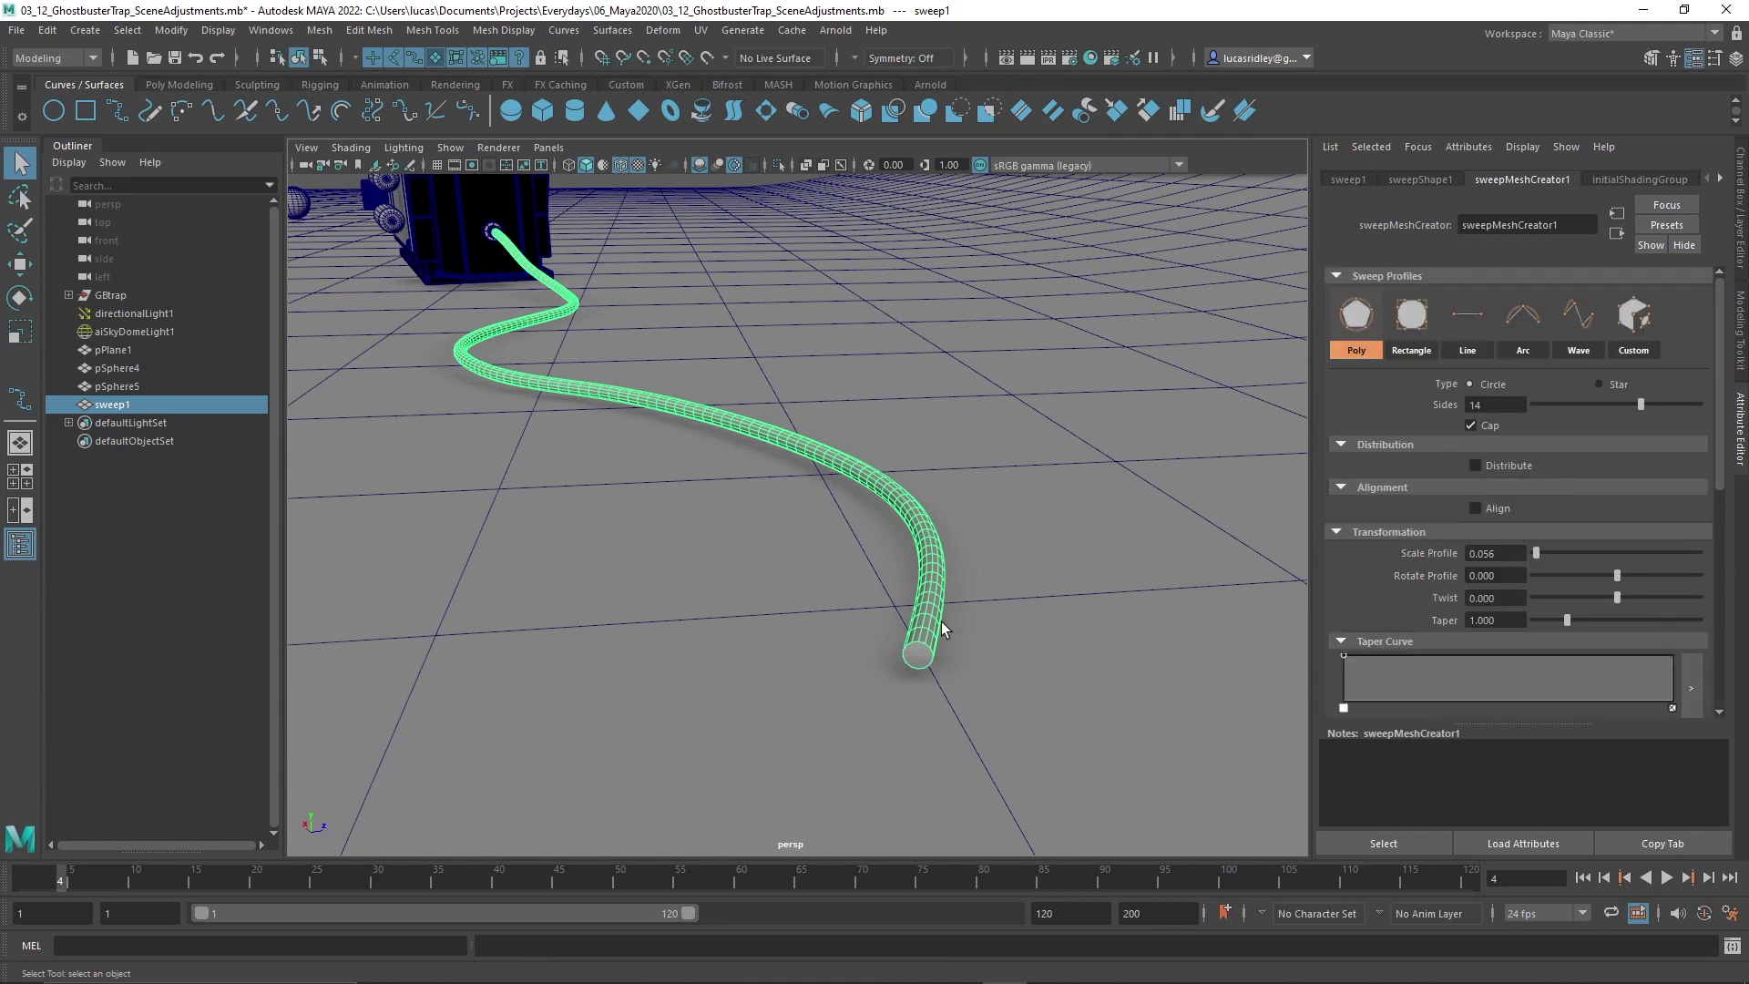
left_click_drag(902, 615, 987, 558, "alt")
middle_click_drag(825, 533, 986, 600, "alt")
middle_click_drag(538, 542, 636, 562, "alt")
middle_click_drag(852, 554, 557, 526, "alt")
left_click_drag(948, 482, 740, 468, "alt")
right_click_drag(741, 468, 796, 494, "alt")
left_click_drag(796, 494, 622, 437, "alt")
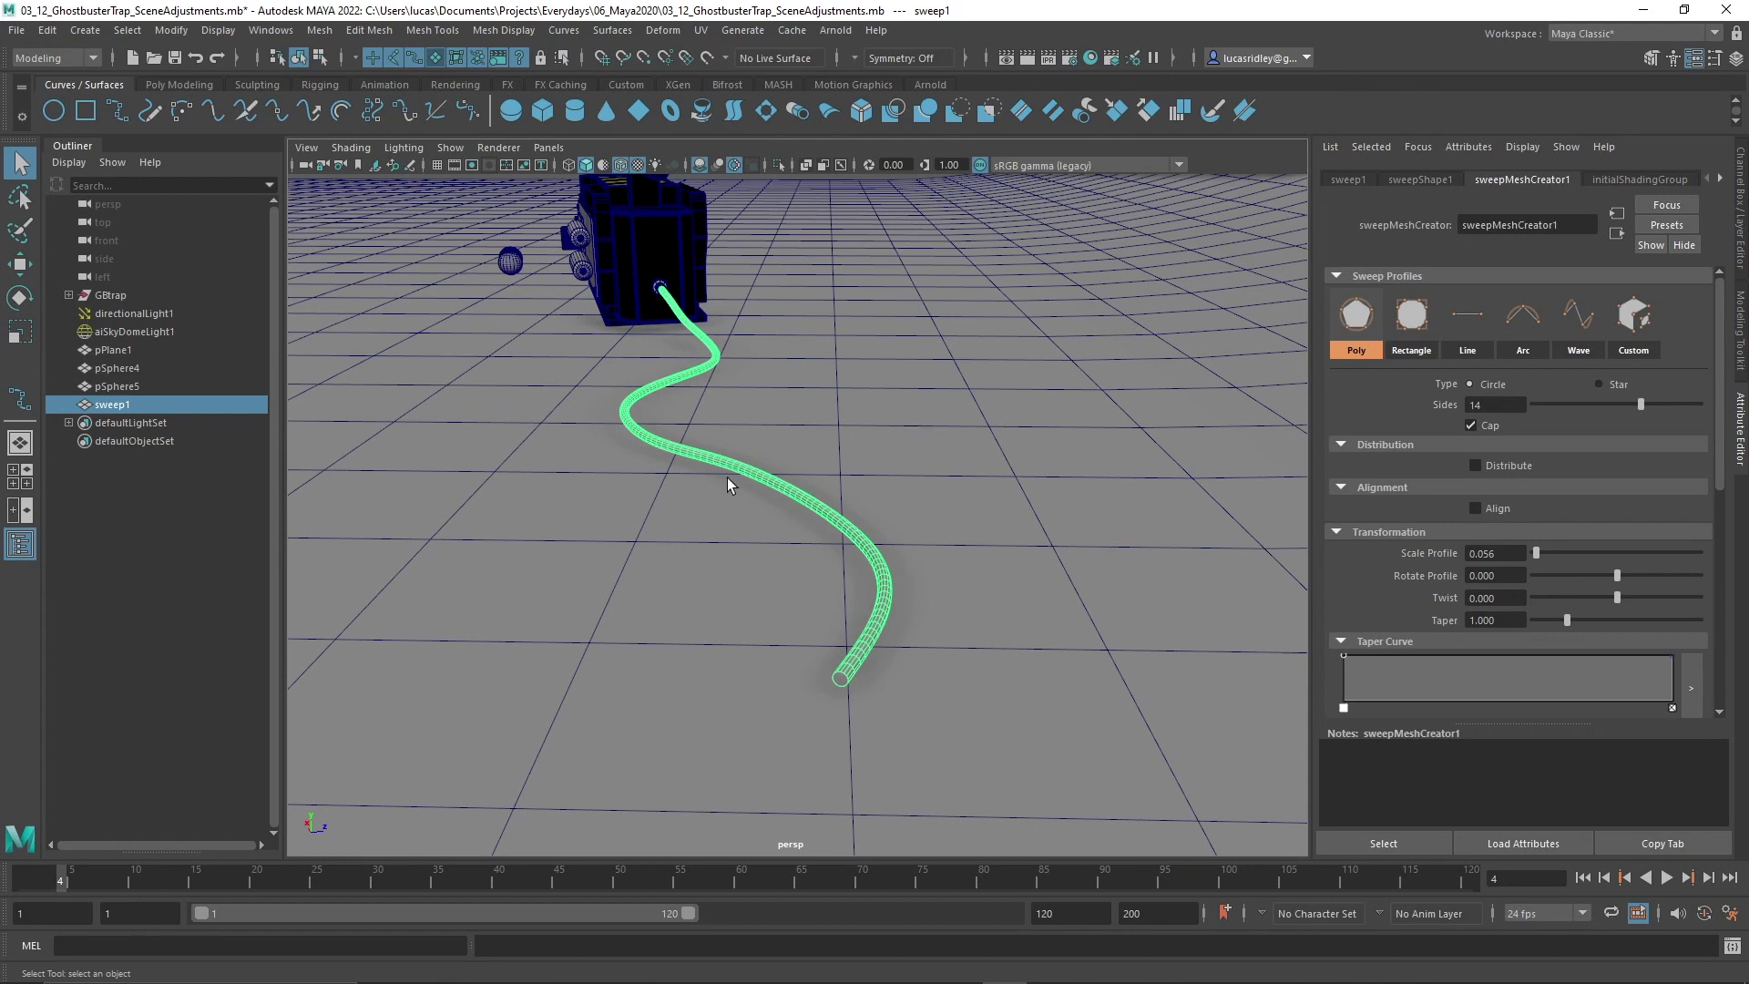
- Distribute the sweep profile radially with 5 instances to form a bundle of strands
right_click_drag(726, 479, 863, 538, "alt")
left_click_drag(862, 538, 878, 528, "alt")
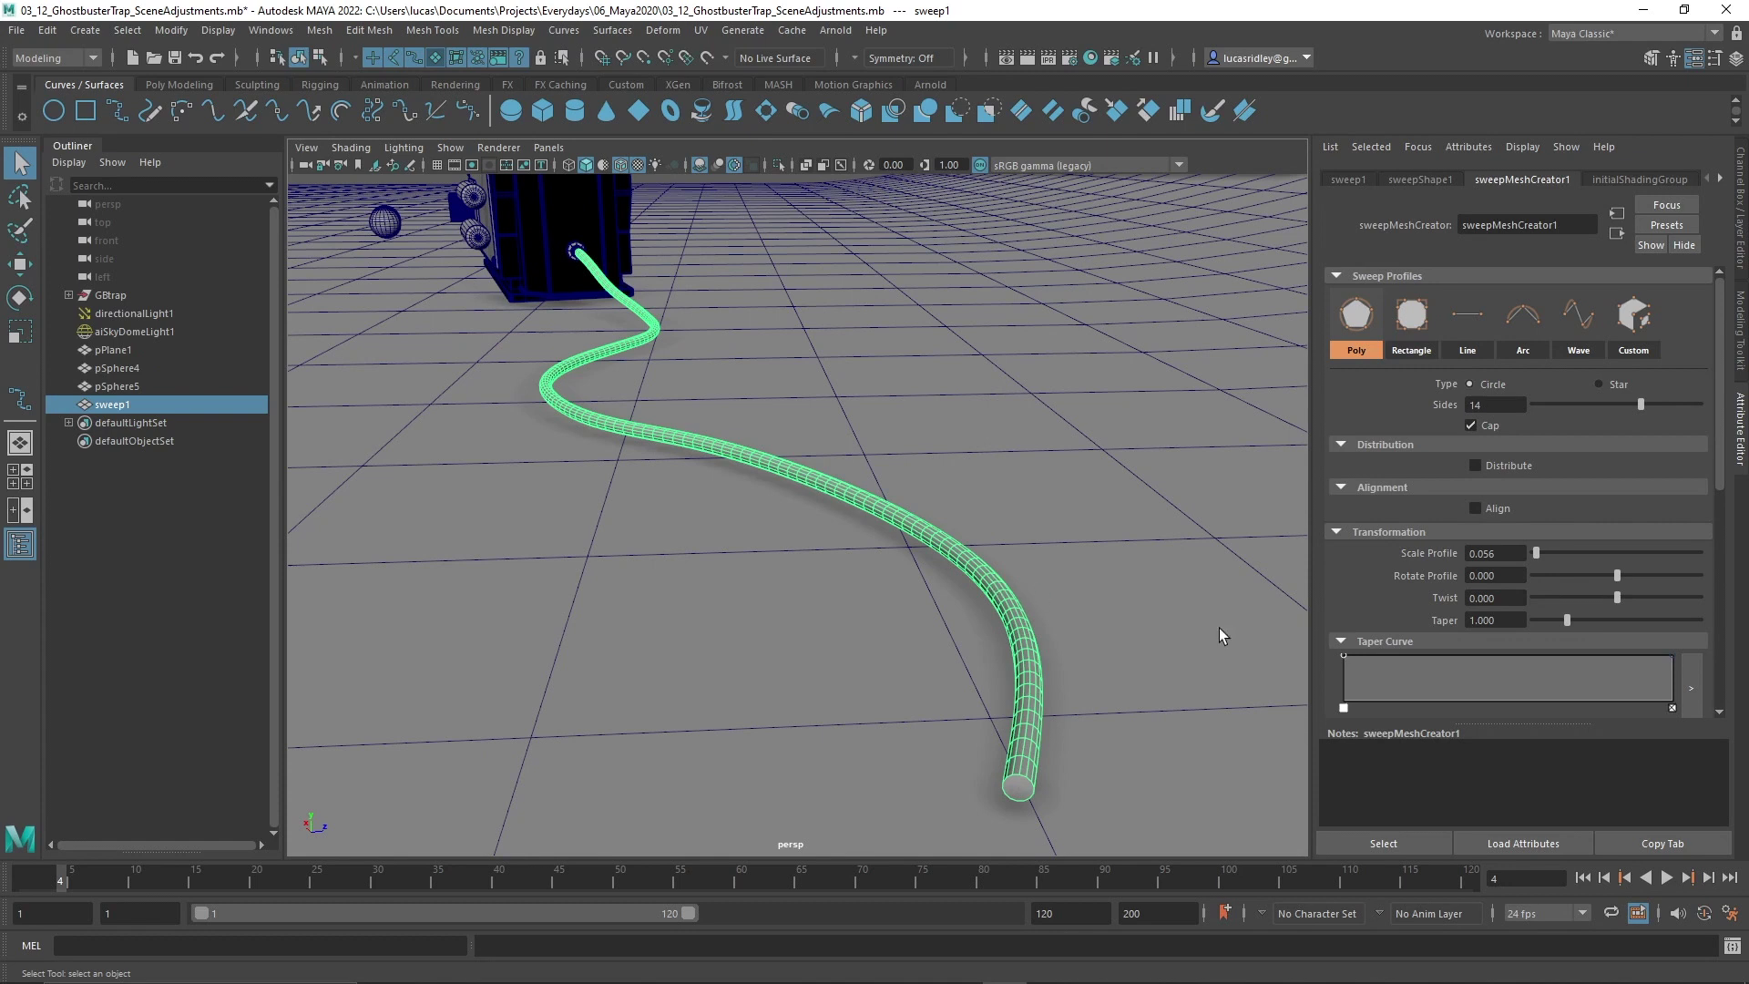
left_click(1475, 465)
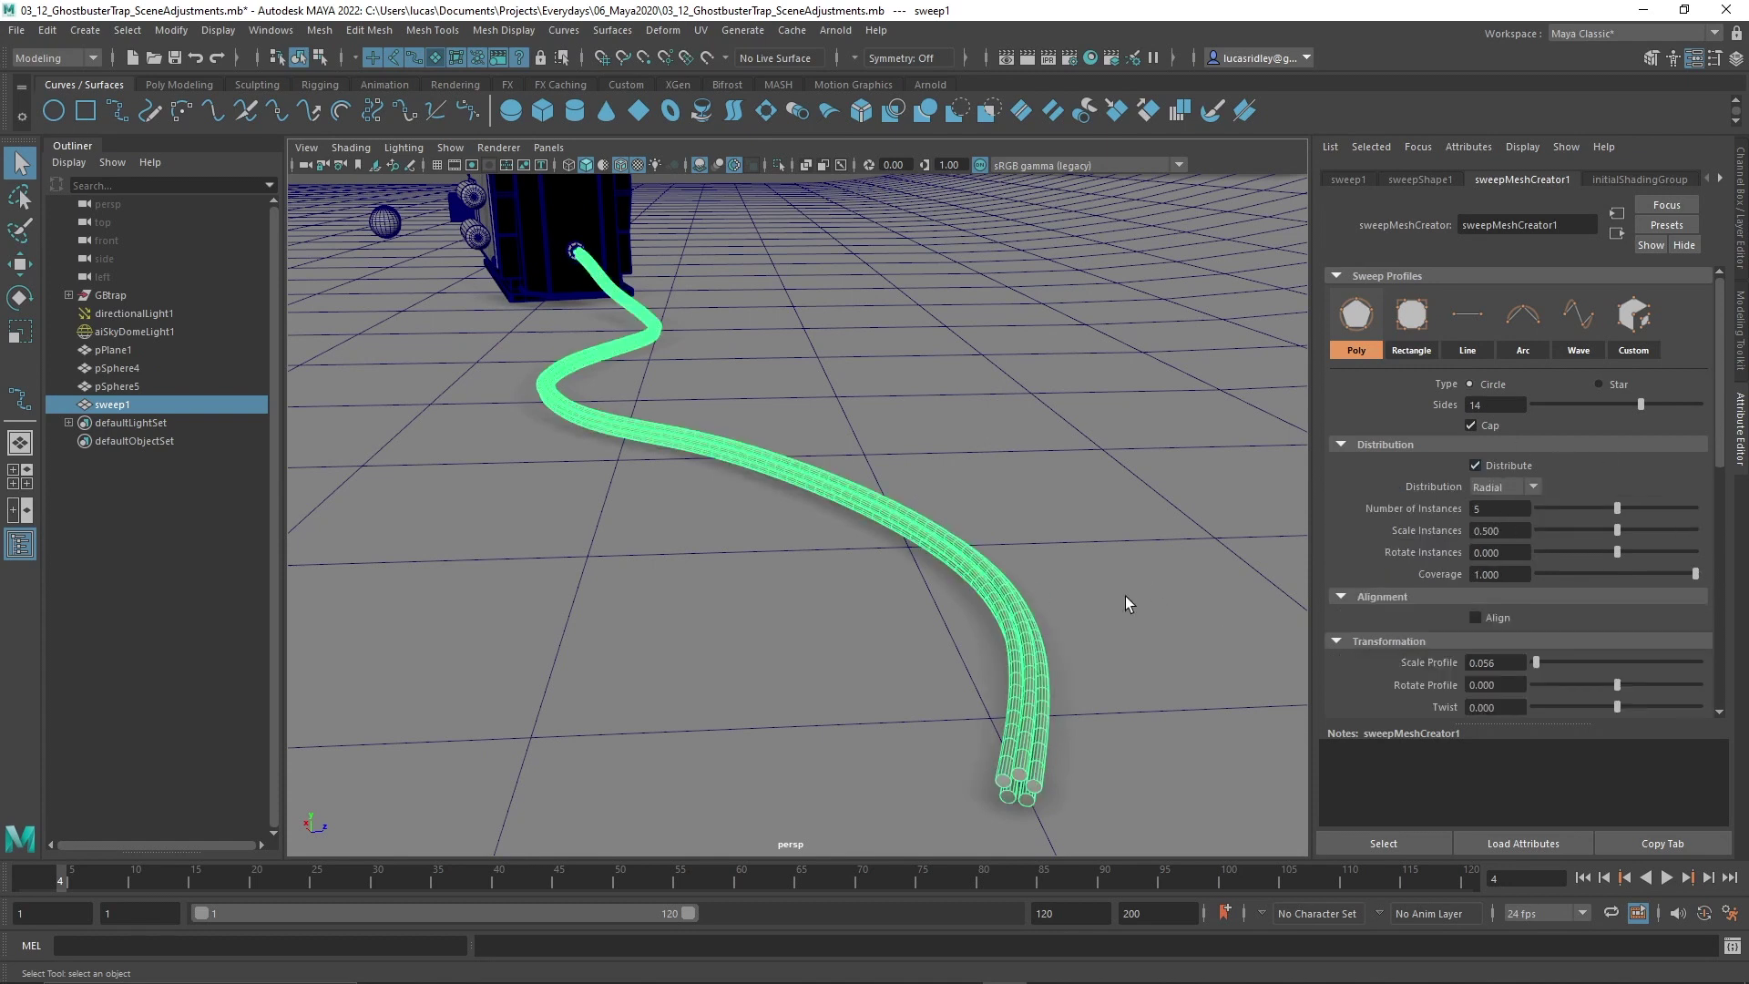
middle_click_drag(1117, 608, 1029, 487, "alt")
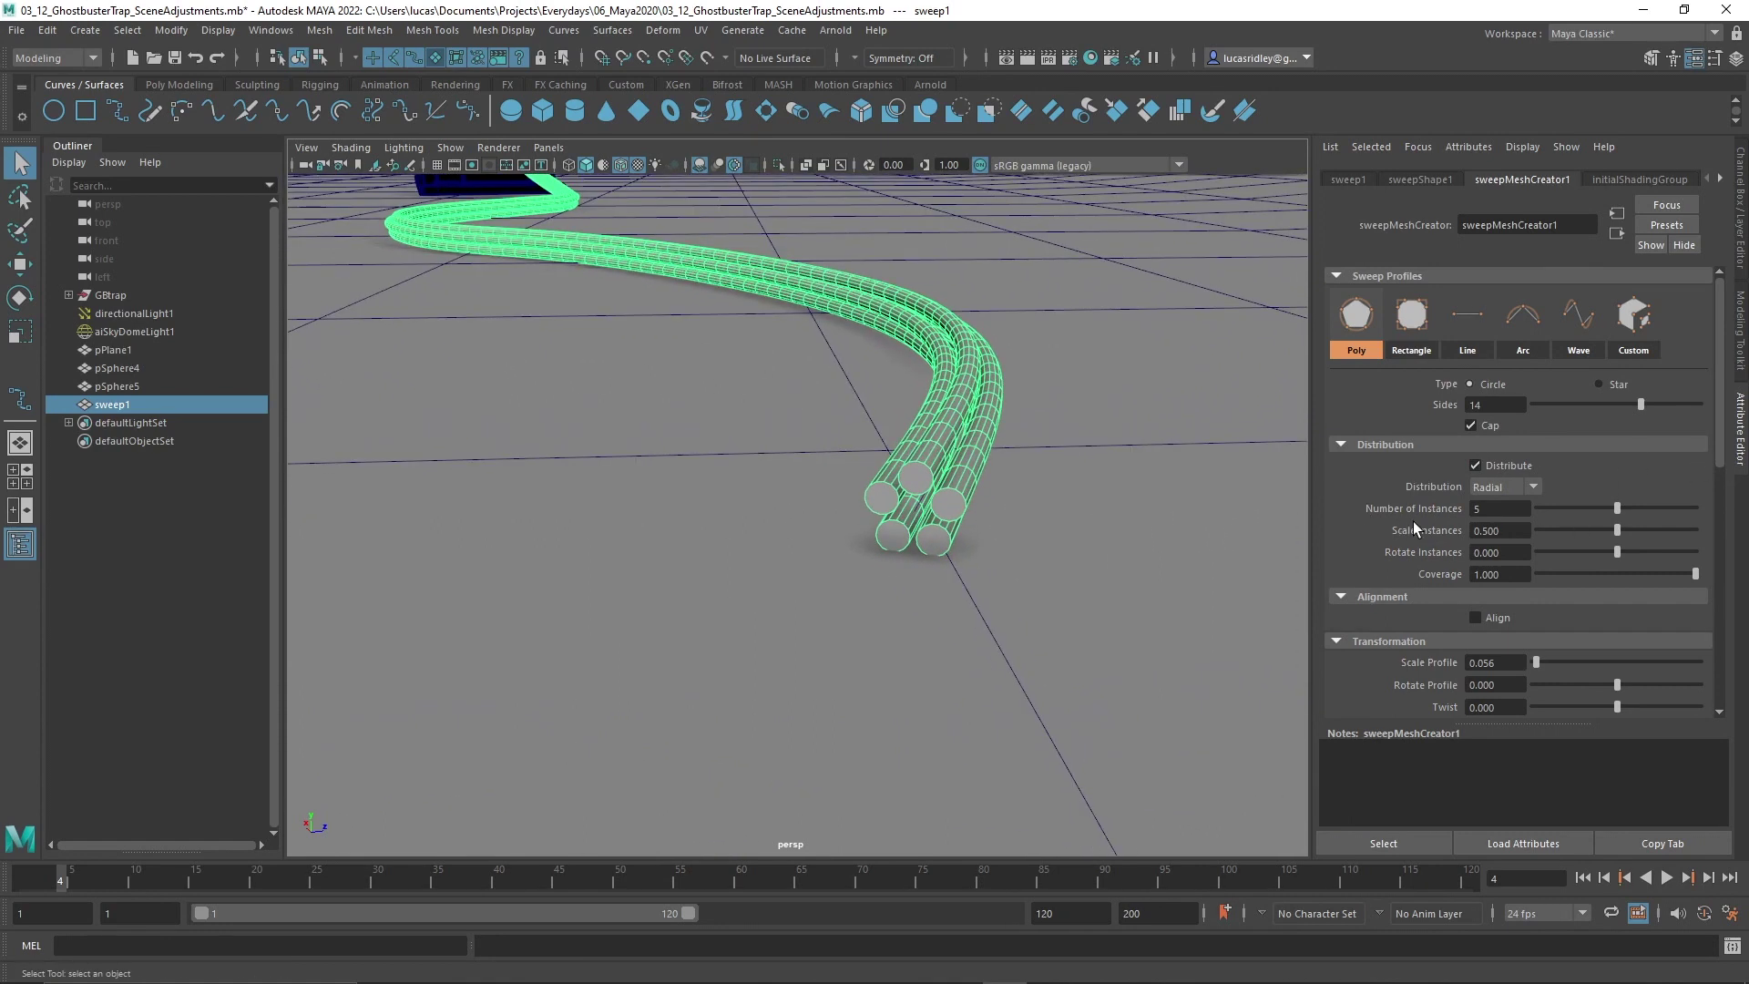
mouse_move(1616, 513)
left_mouse_down()
mouse_move(1641, 507)
mouse_move(1585, 515)
mouse_move(1615, 513)
left_mouse_up()
- Try twisting the strands of the cable bundle with a Twist of 2, followed by 90
scroll(1366, 674, "down", 2)
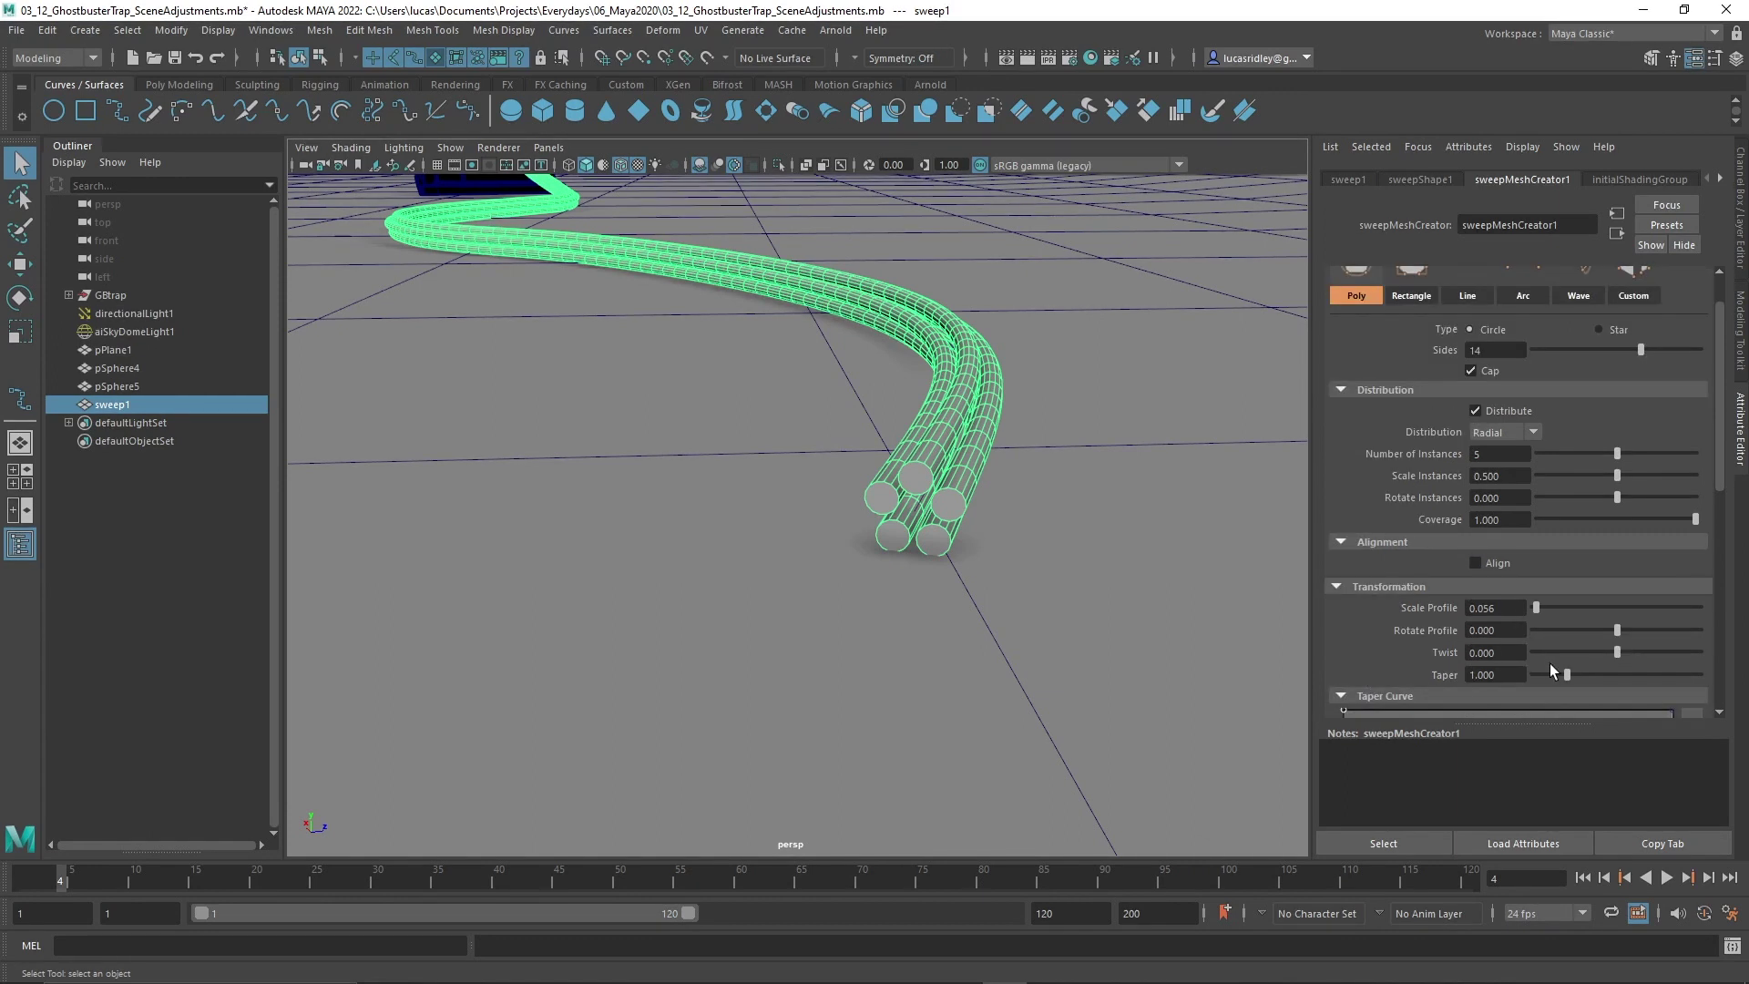
left_click_drag(1619, 650, 1729, 658)
left_click(1497, 651)
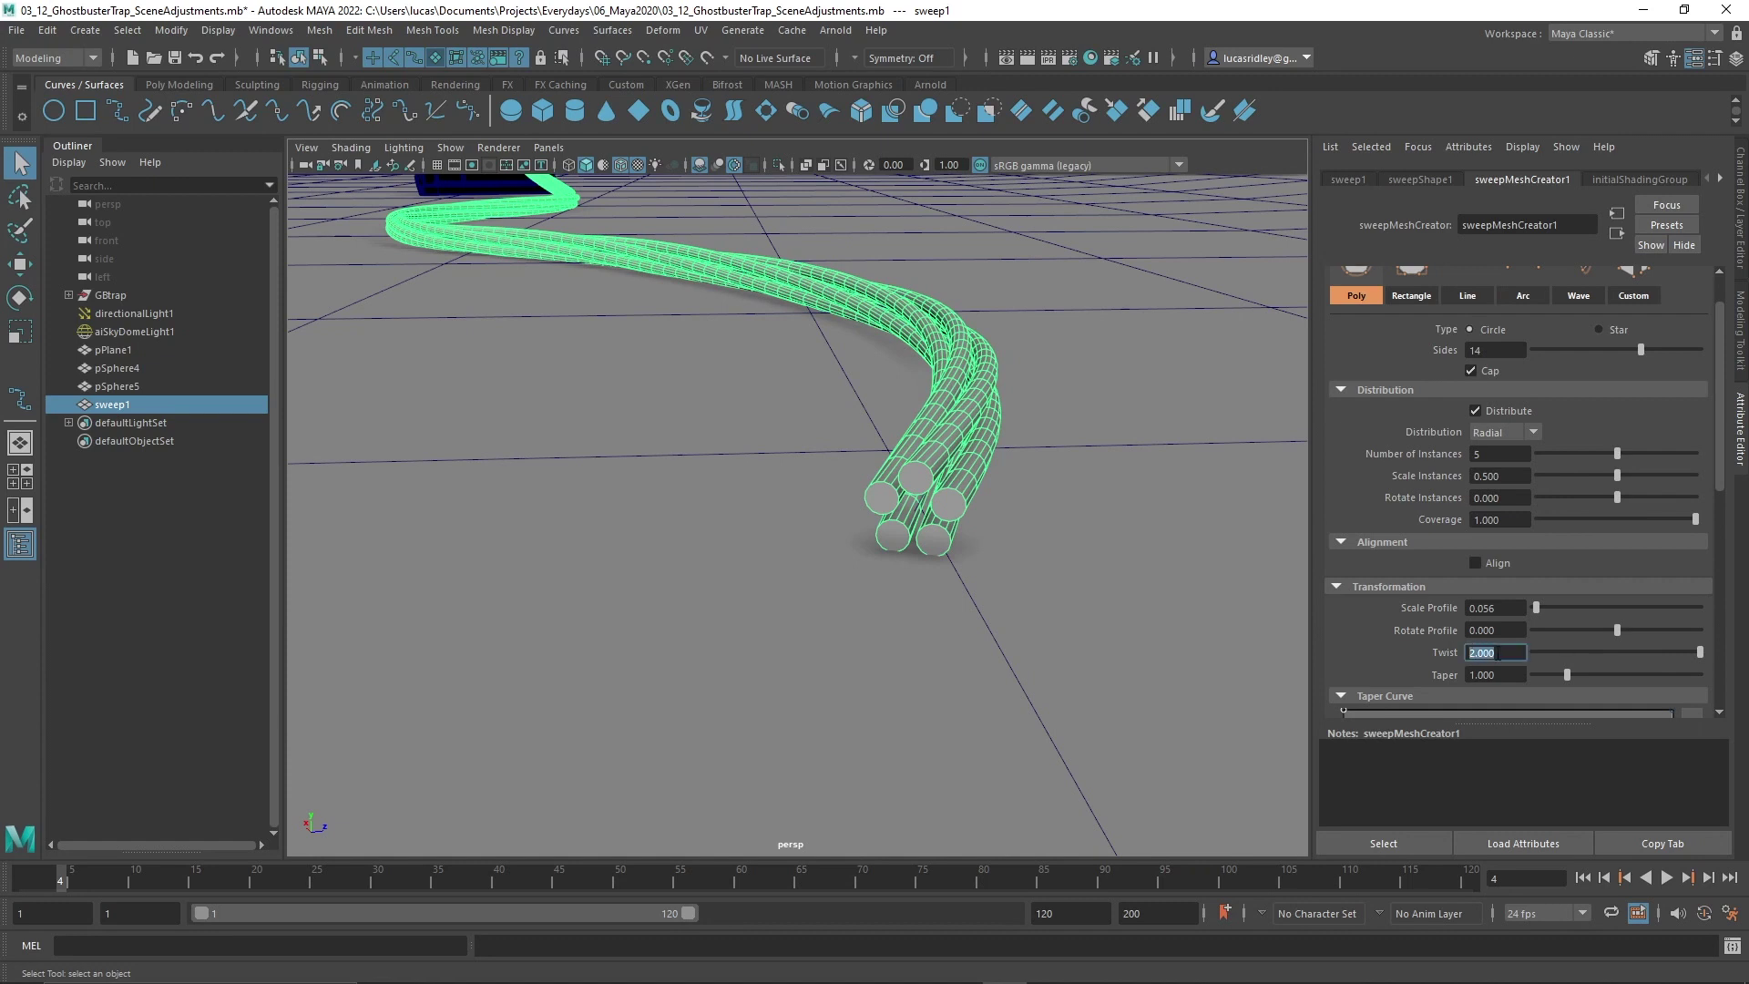
type("90")
key("Return")
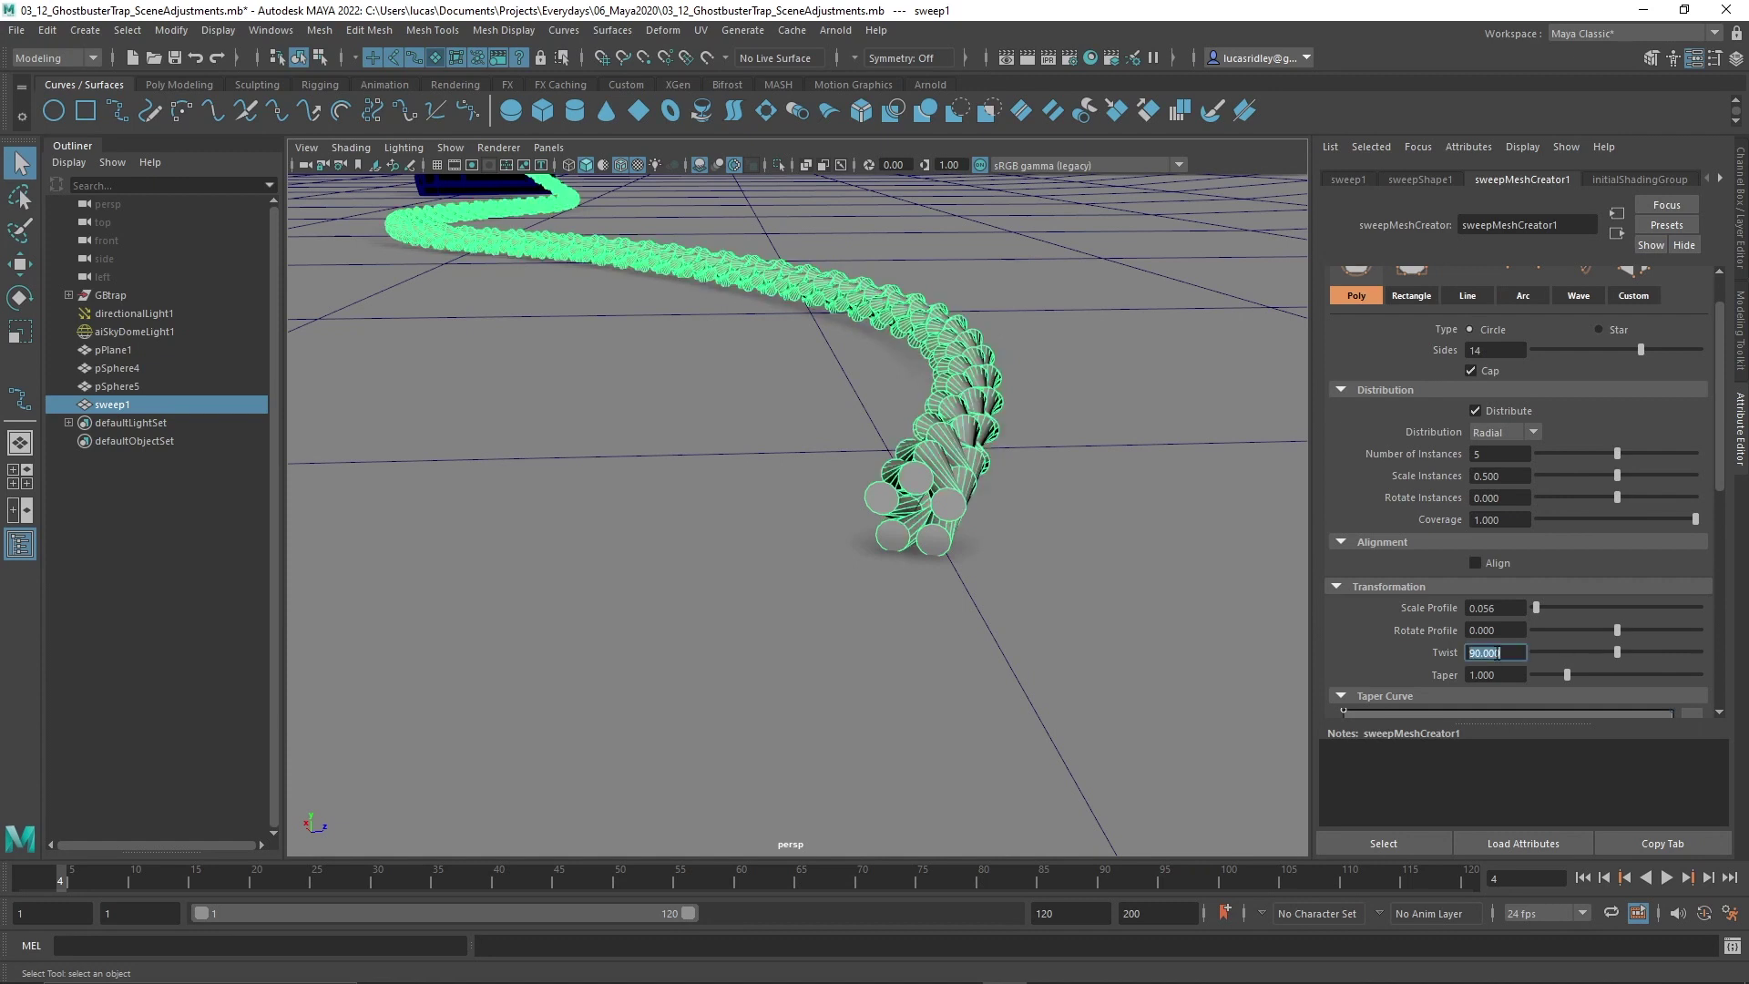
left_click_drag(988, 473, 1034, 497, "alt")
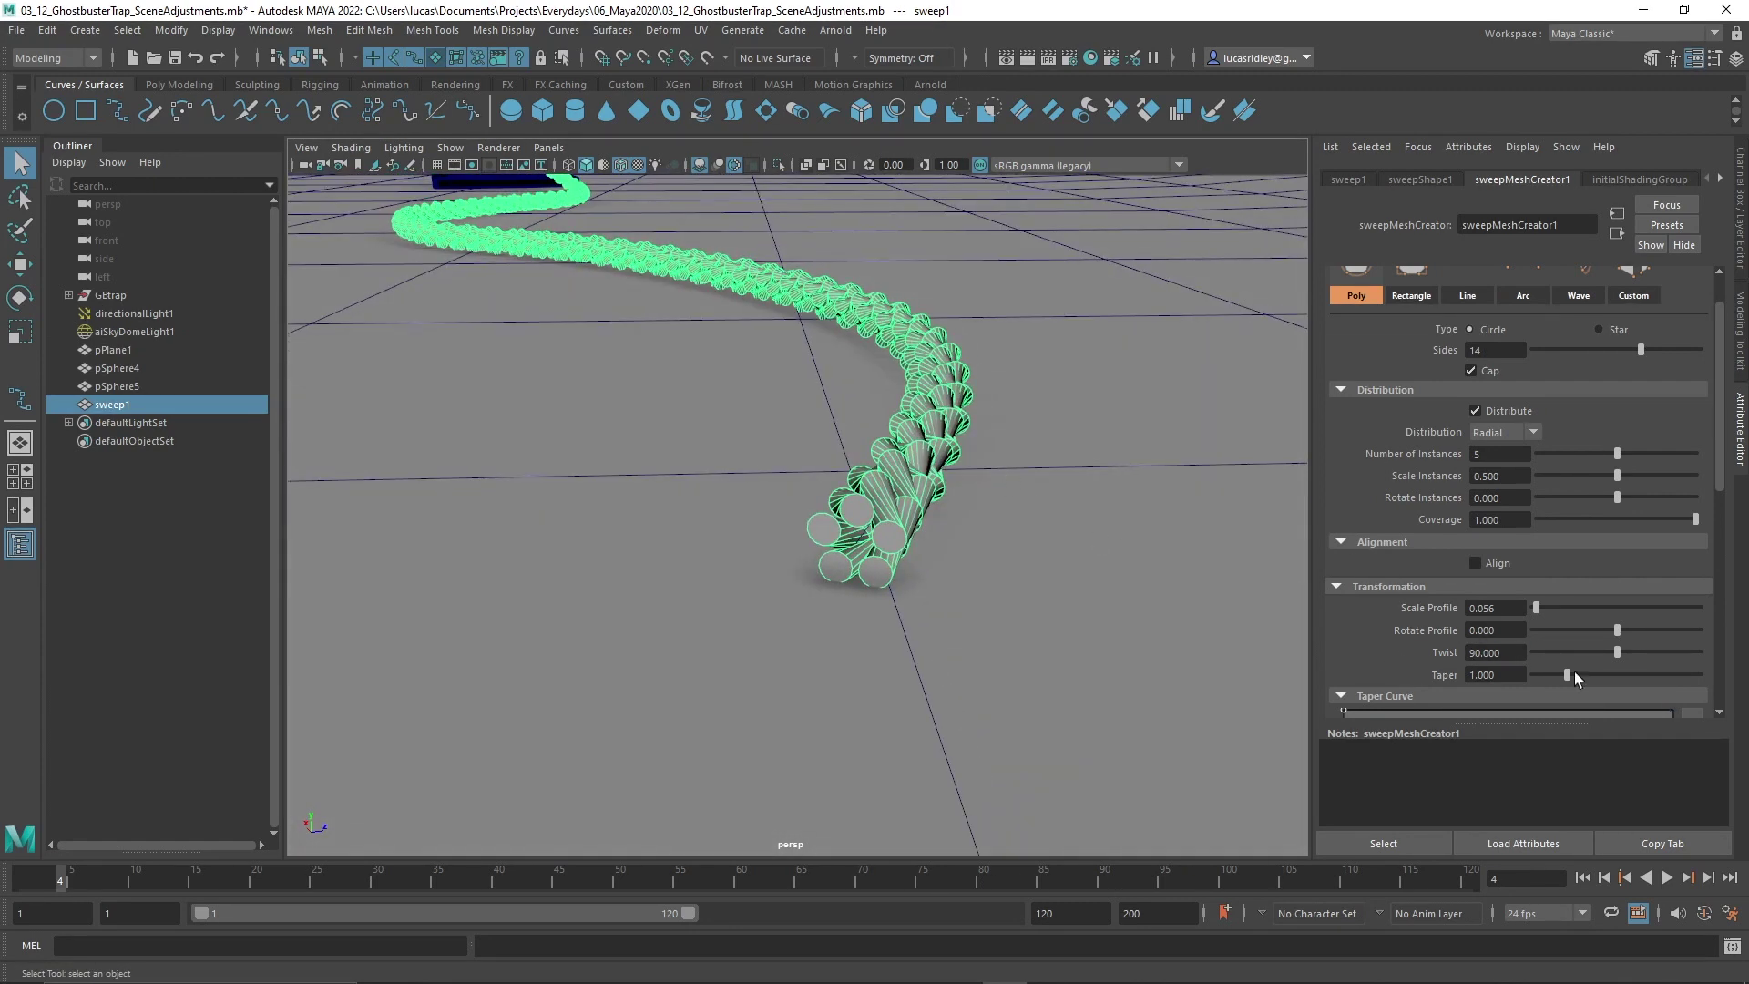
- Set the sweep's Twist to about 8.111 and its Scale Profile to 0.047 for a rope-like cable
left_click_drag(1614, 648, 1543, 668)
left_click_drag(988, 587, 1051, 620, "alt")
right_click_drag(1050, 620, 992, 601, "alt")
left_click_drag(992, 601, 1124, 625, "alt")
- Turn off the wireframe on shaded display and reopen the sweepMeshCreator1 attributes of the twisted cable
left_click(932, 625)
left_click_drag(933, 625, 894, 561, "alt")
left_click(620, 164)
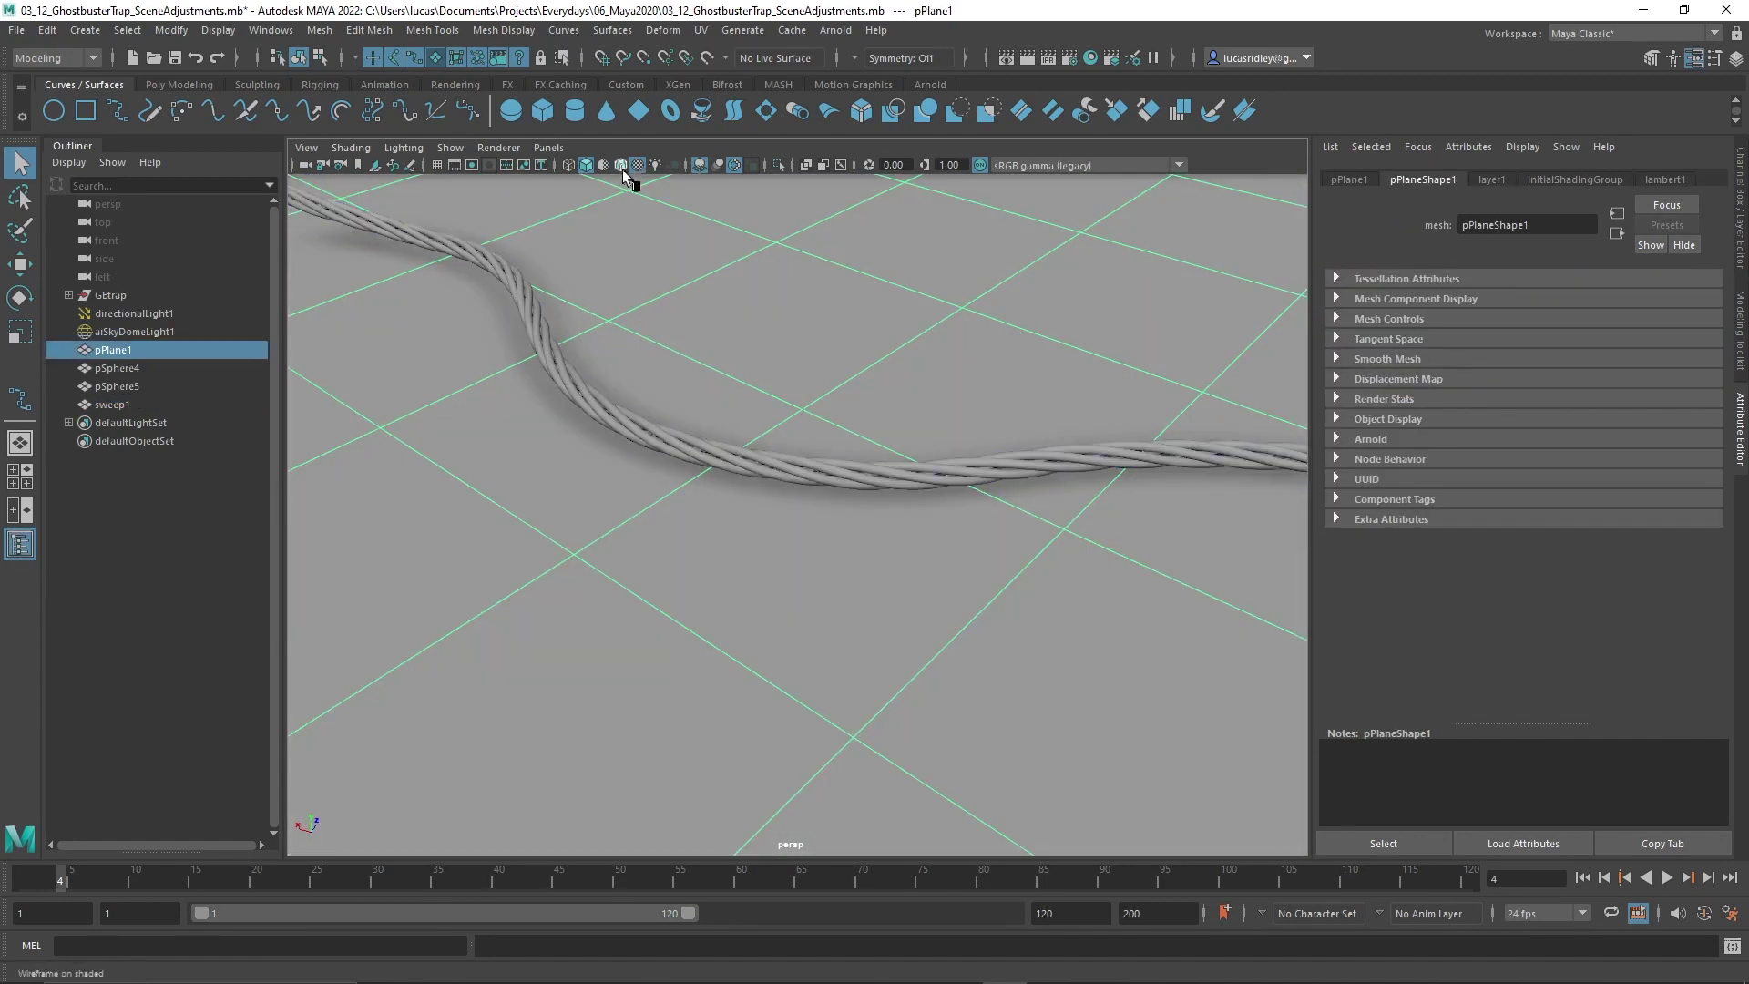
mouse_move(692, 382)
left_mouse_down("alt")
mouse_move(683, 364)
mouse_move(577, 339)
mouse_move(685, 366)
mouse_move(779, 433)
left_mouse_up("alt")
left_click(932, 468)
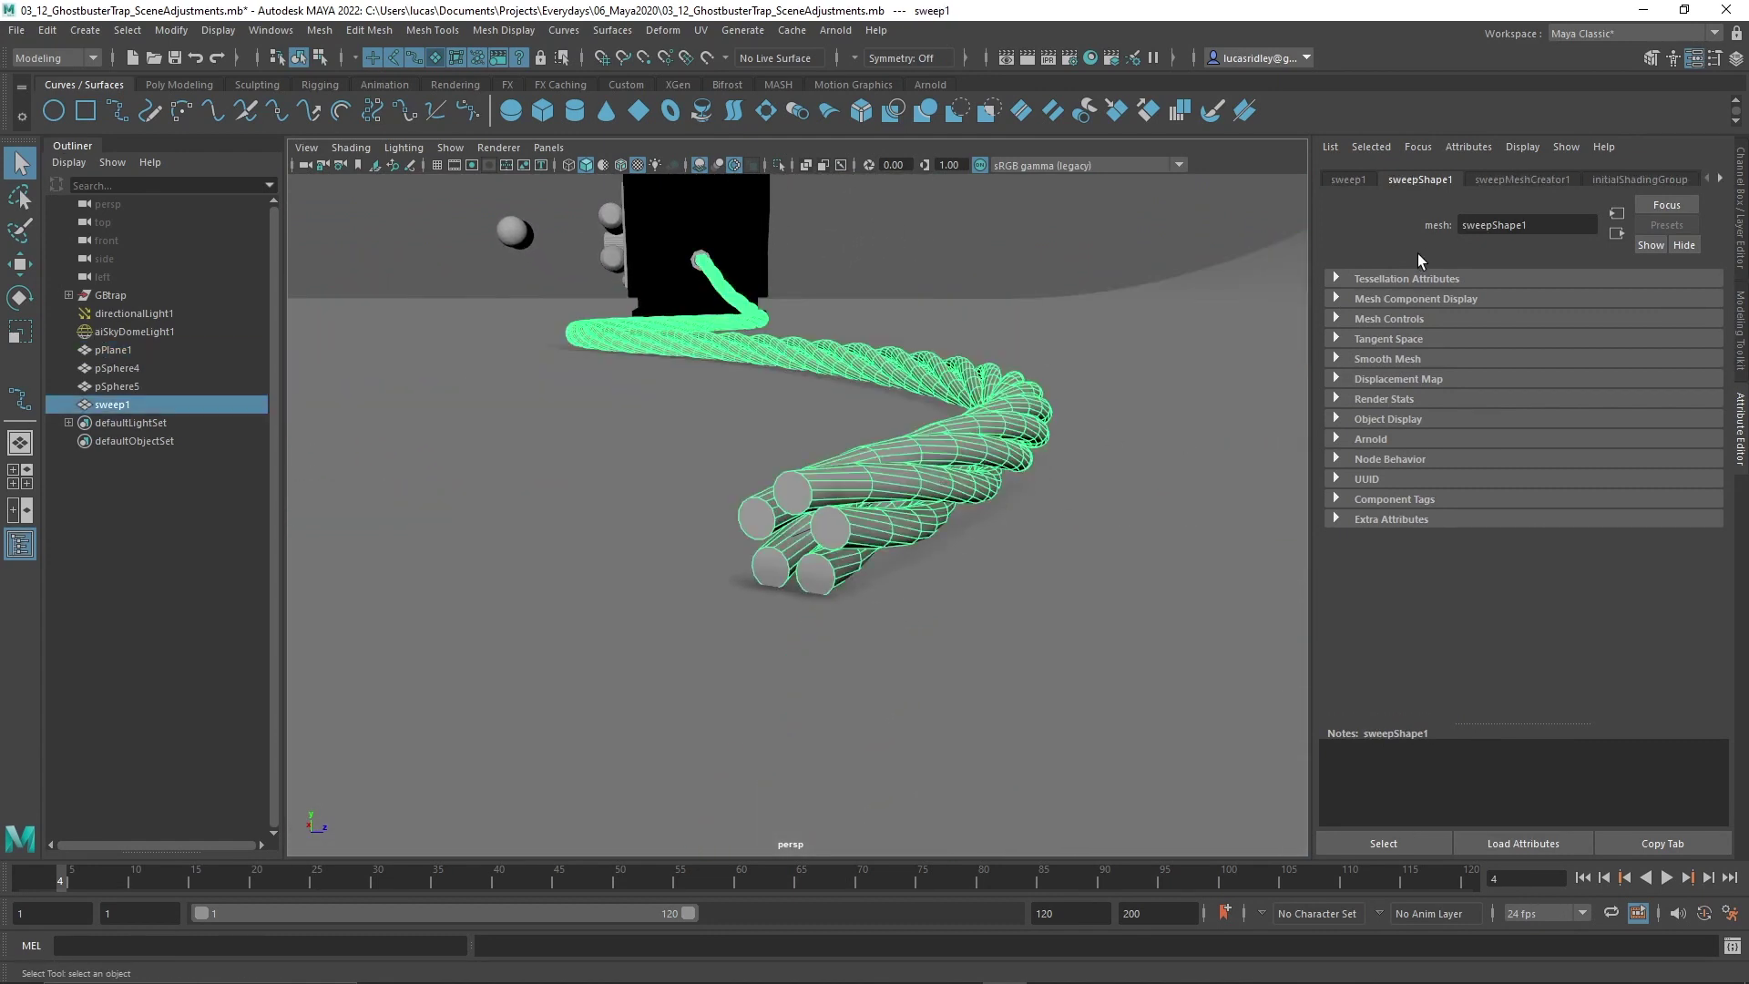
left_click(1523, 179)
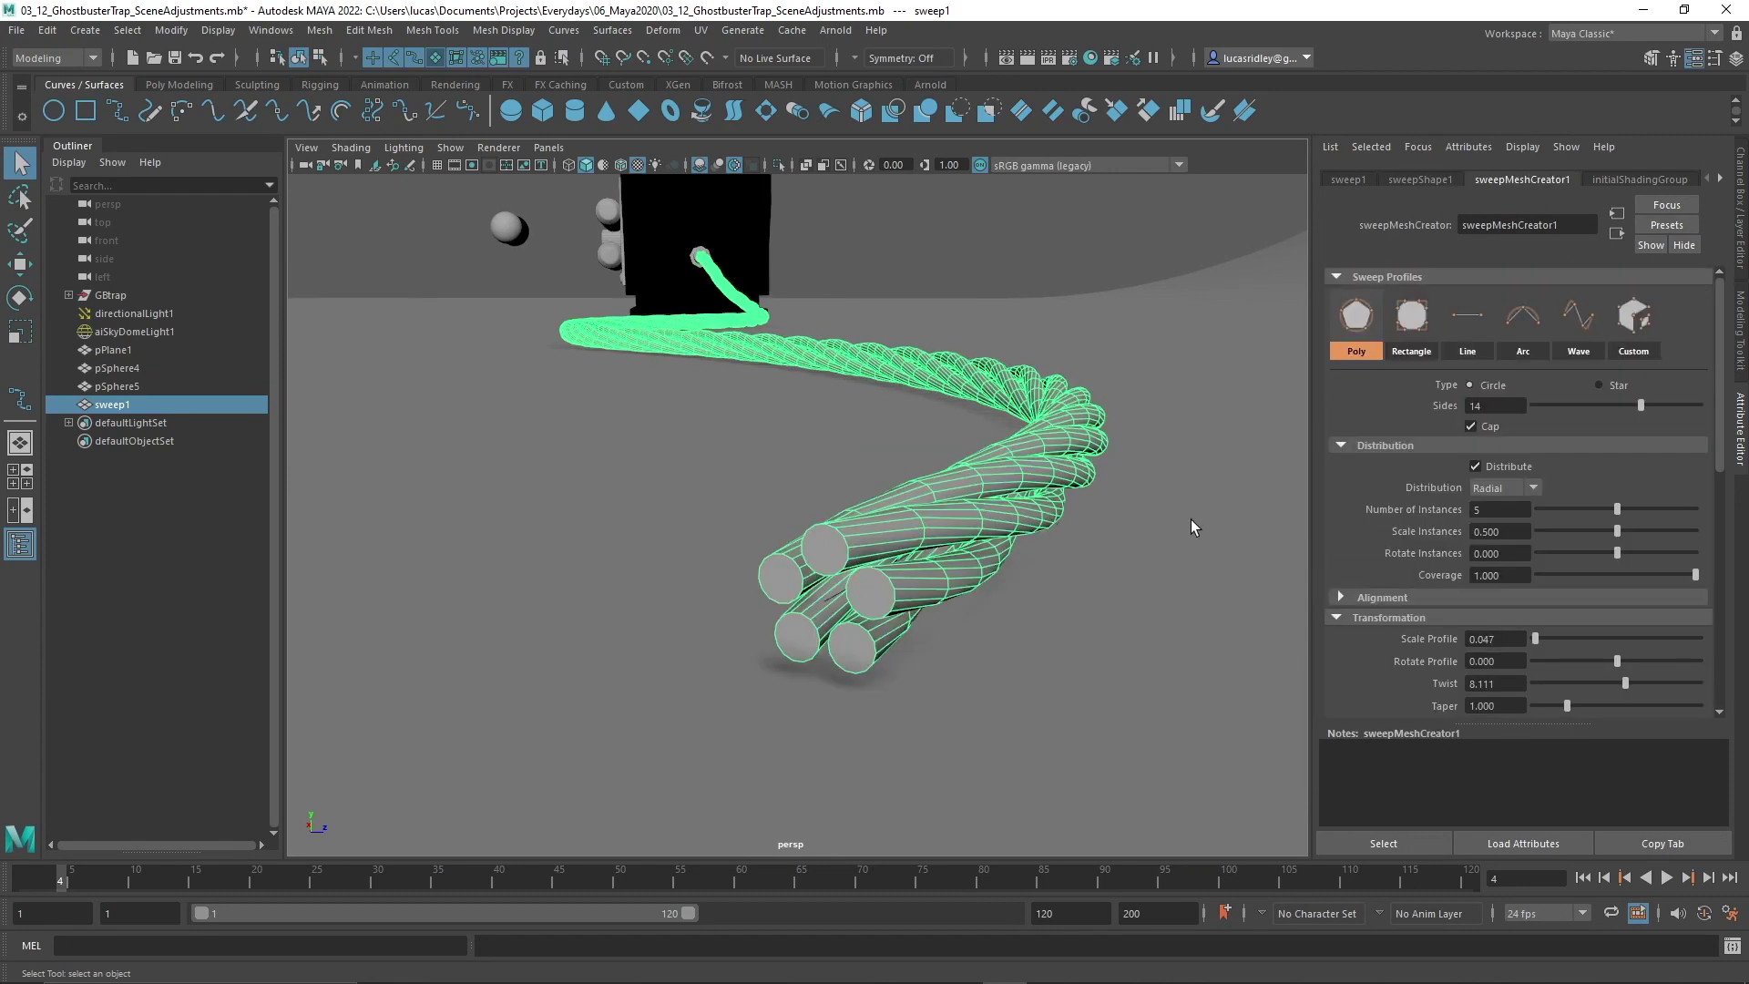
- Increase the rope strands' Scale Instances to 0.606 so they sit tighter together
left_click_drag(1624, 529, 1632, 530)
scroll(1005, 568, "up", 5)
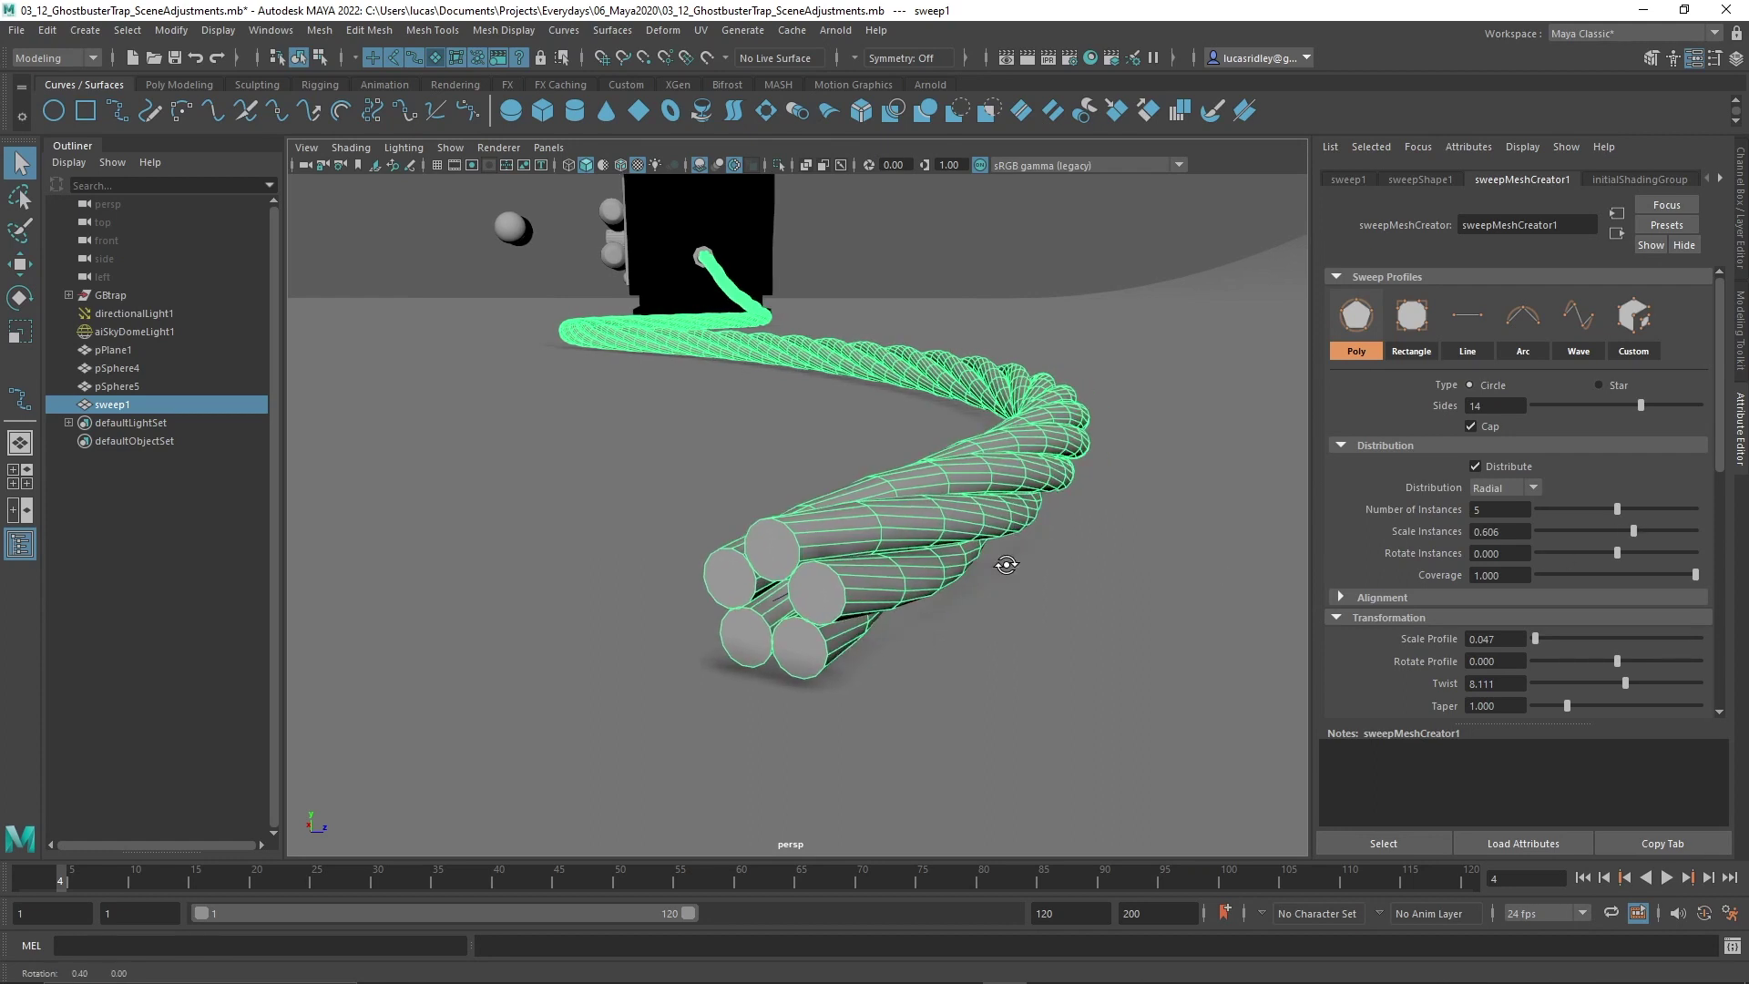
scroll(1002, 566, "down", 4)
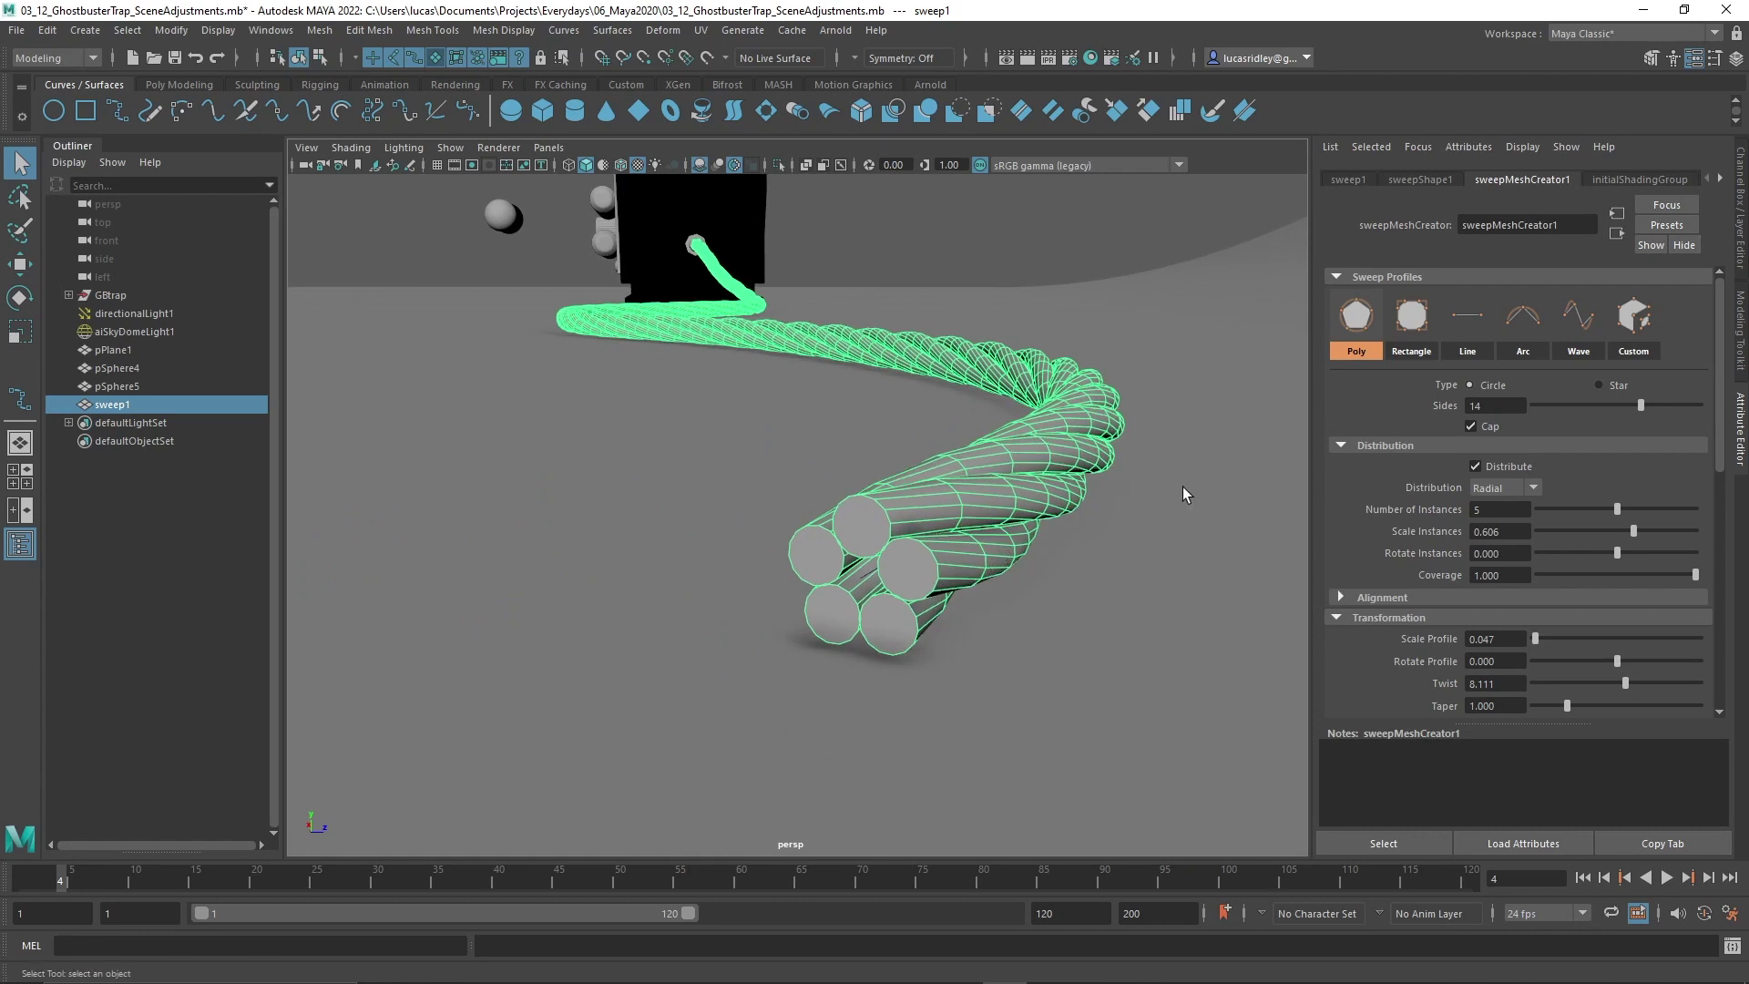
- Try a Scale Profile of 0.030 with a different Scale Instances value on the rope cable, and undo both changes
left_click(1491, 639)
left_click_drag(894, 539, 867, 530, "alt")
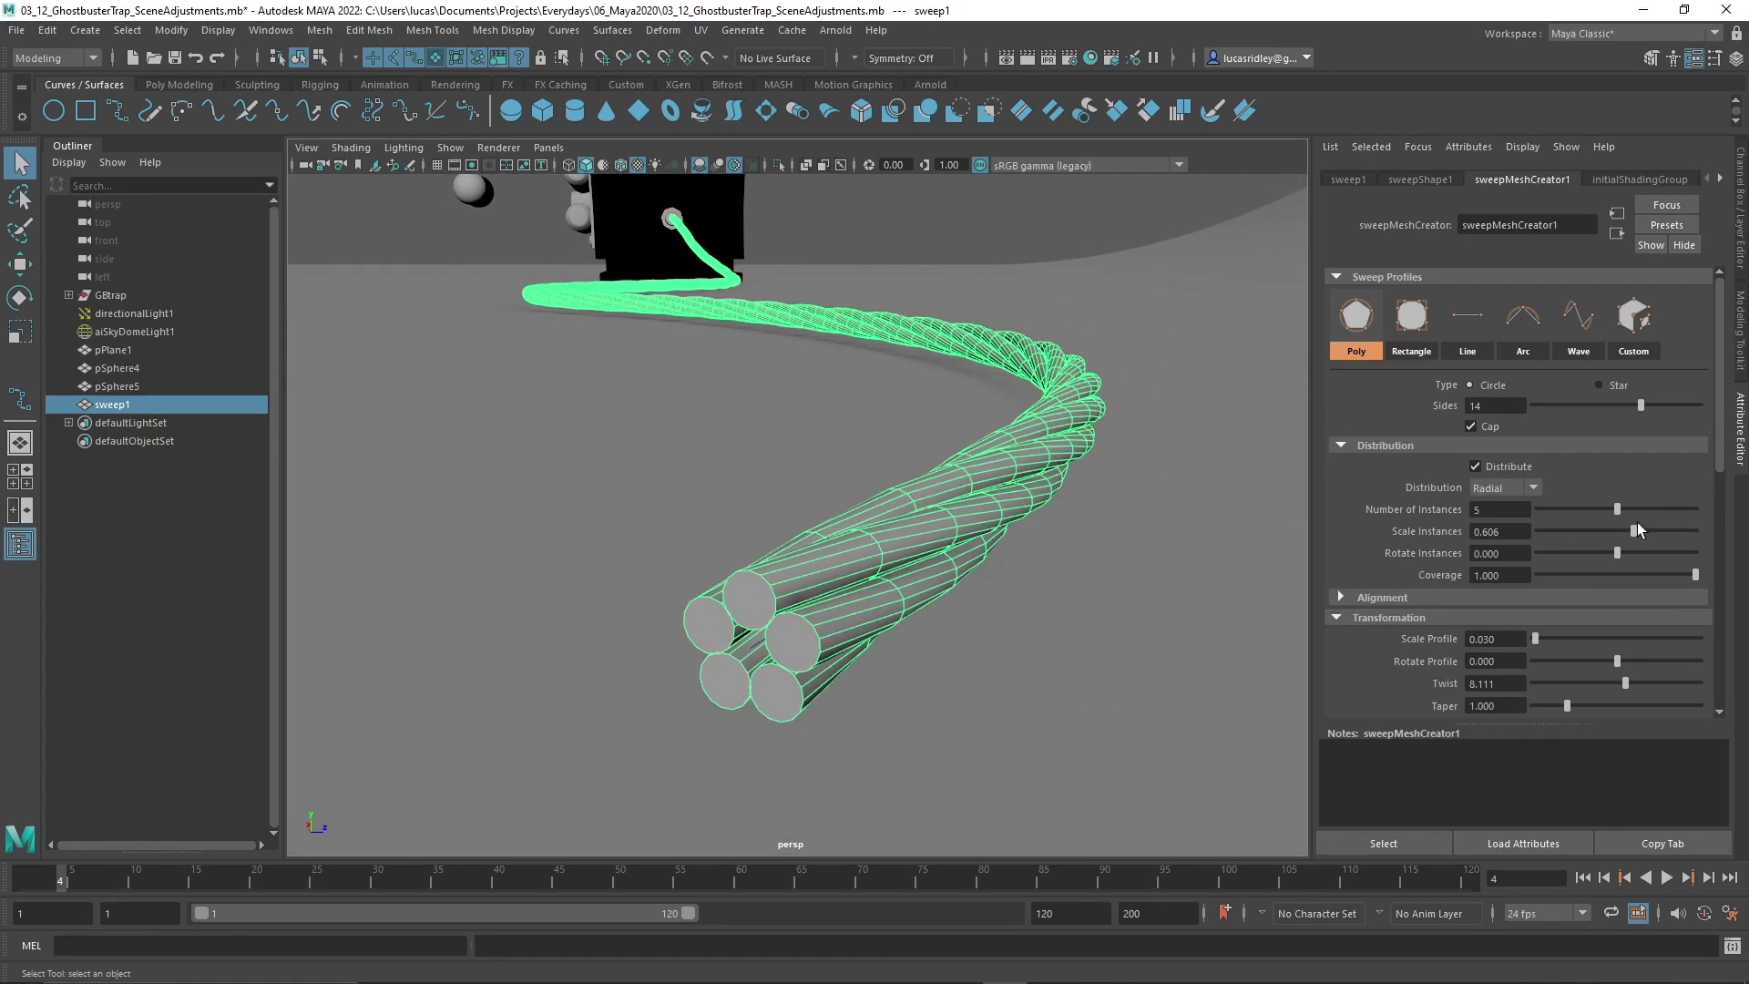
left_click_drag(1631, 532, 1638, 532)
key("ctrl+z")
key("ctrl+z")
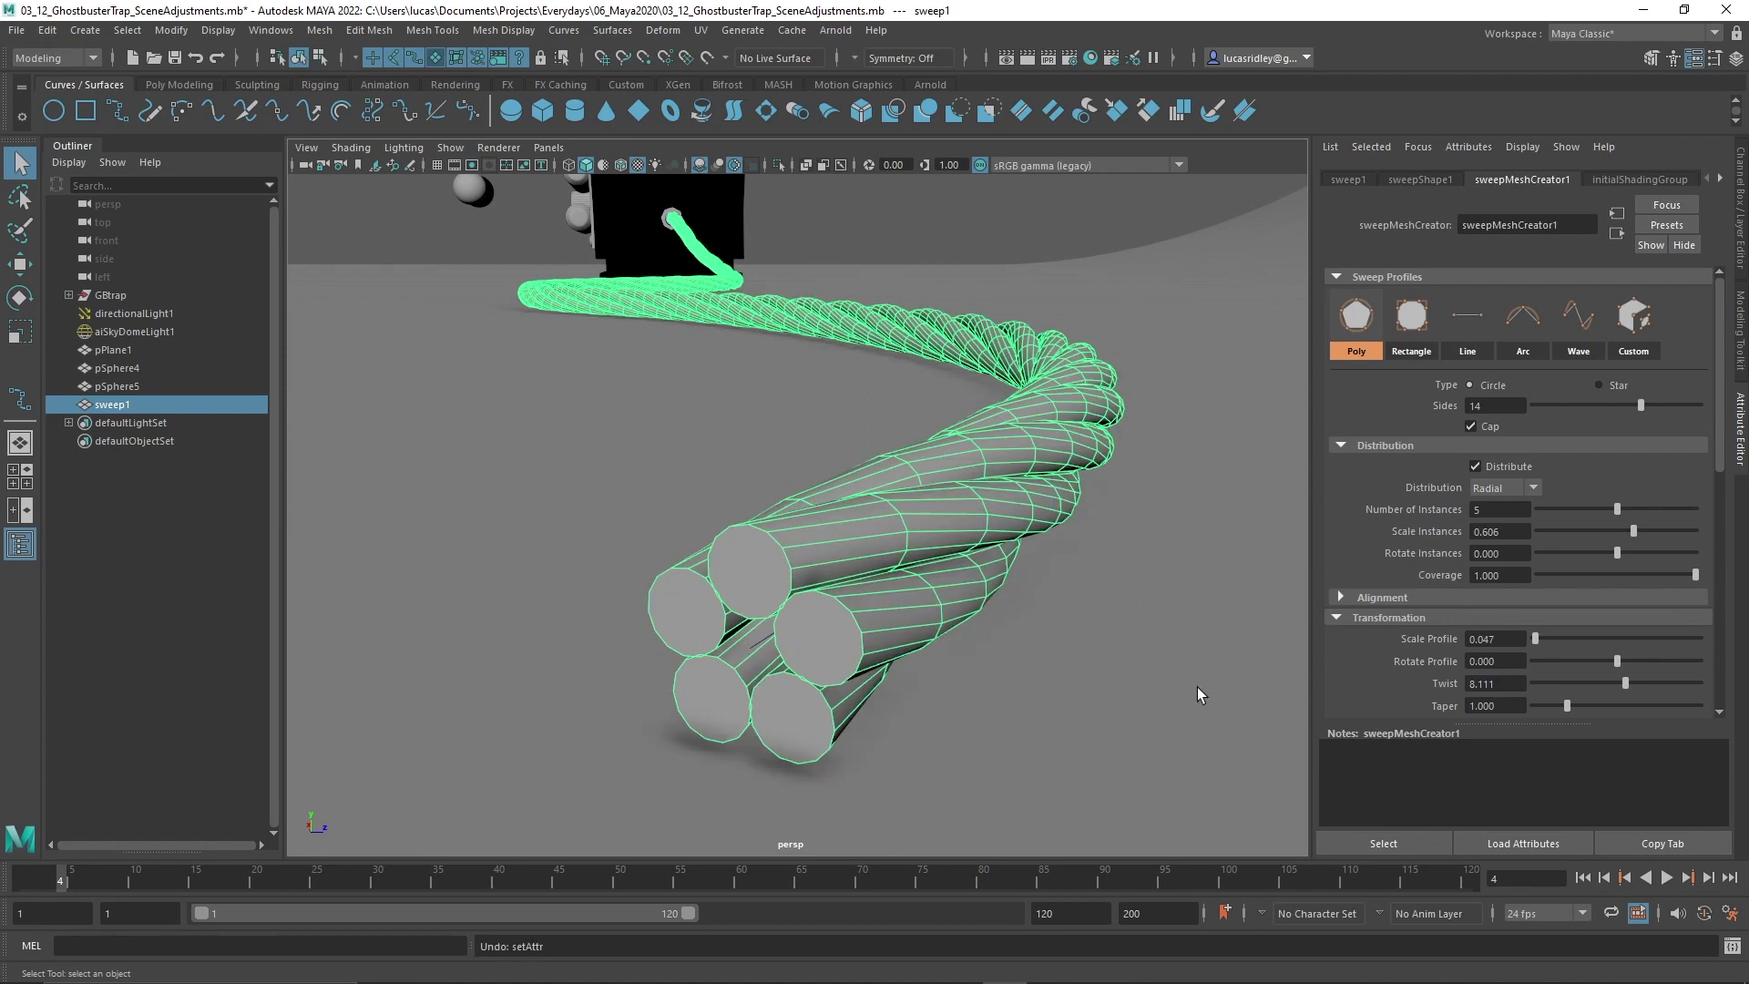
- Try the Square and Linear distributions on the twisted strands, and restore the Radial distribution
middle_click_drag(885, 680, 936, 661, "alt")
right_click_drag(936, 661, 910, 648, "alt")
middle_click_drag(910, 649, 929, 687, "alt")
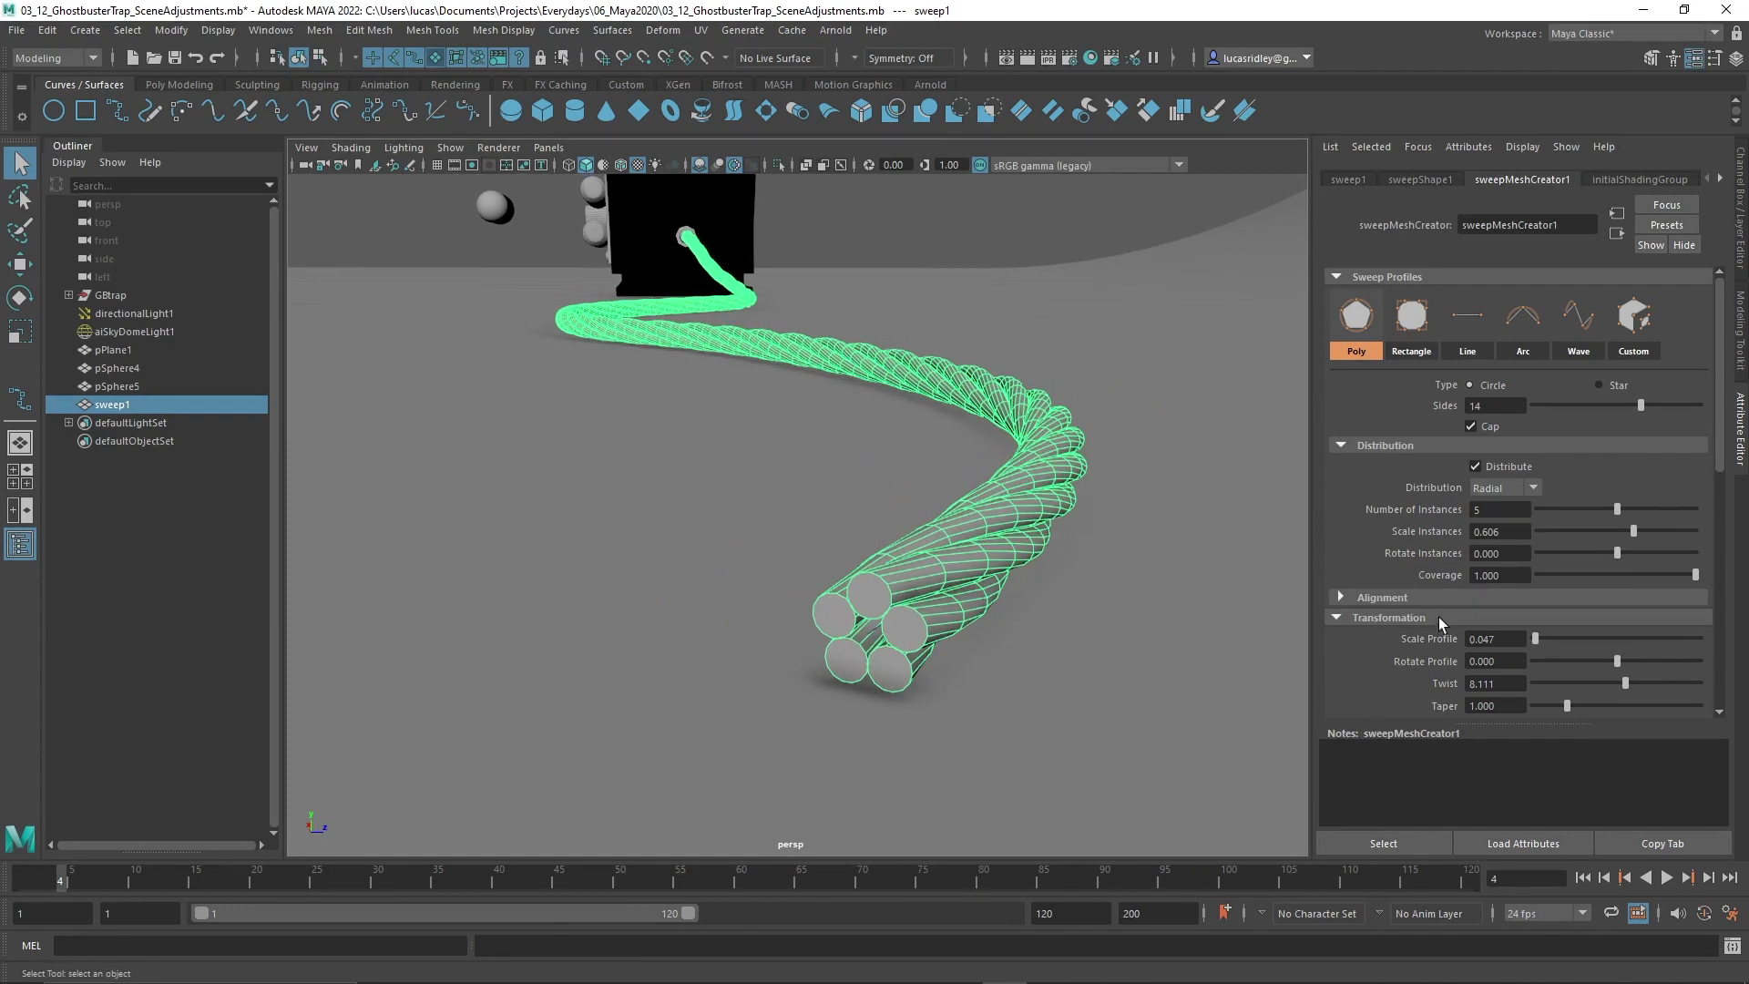
left_click(1516, 487)
left_click(1523, 526)
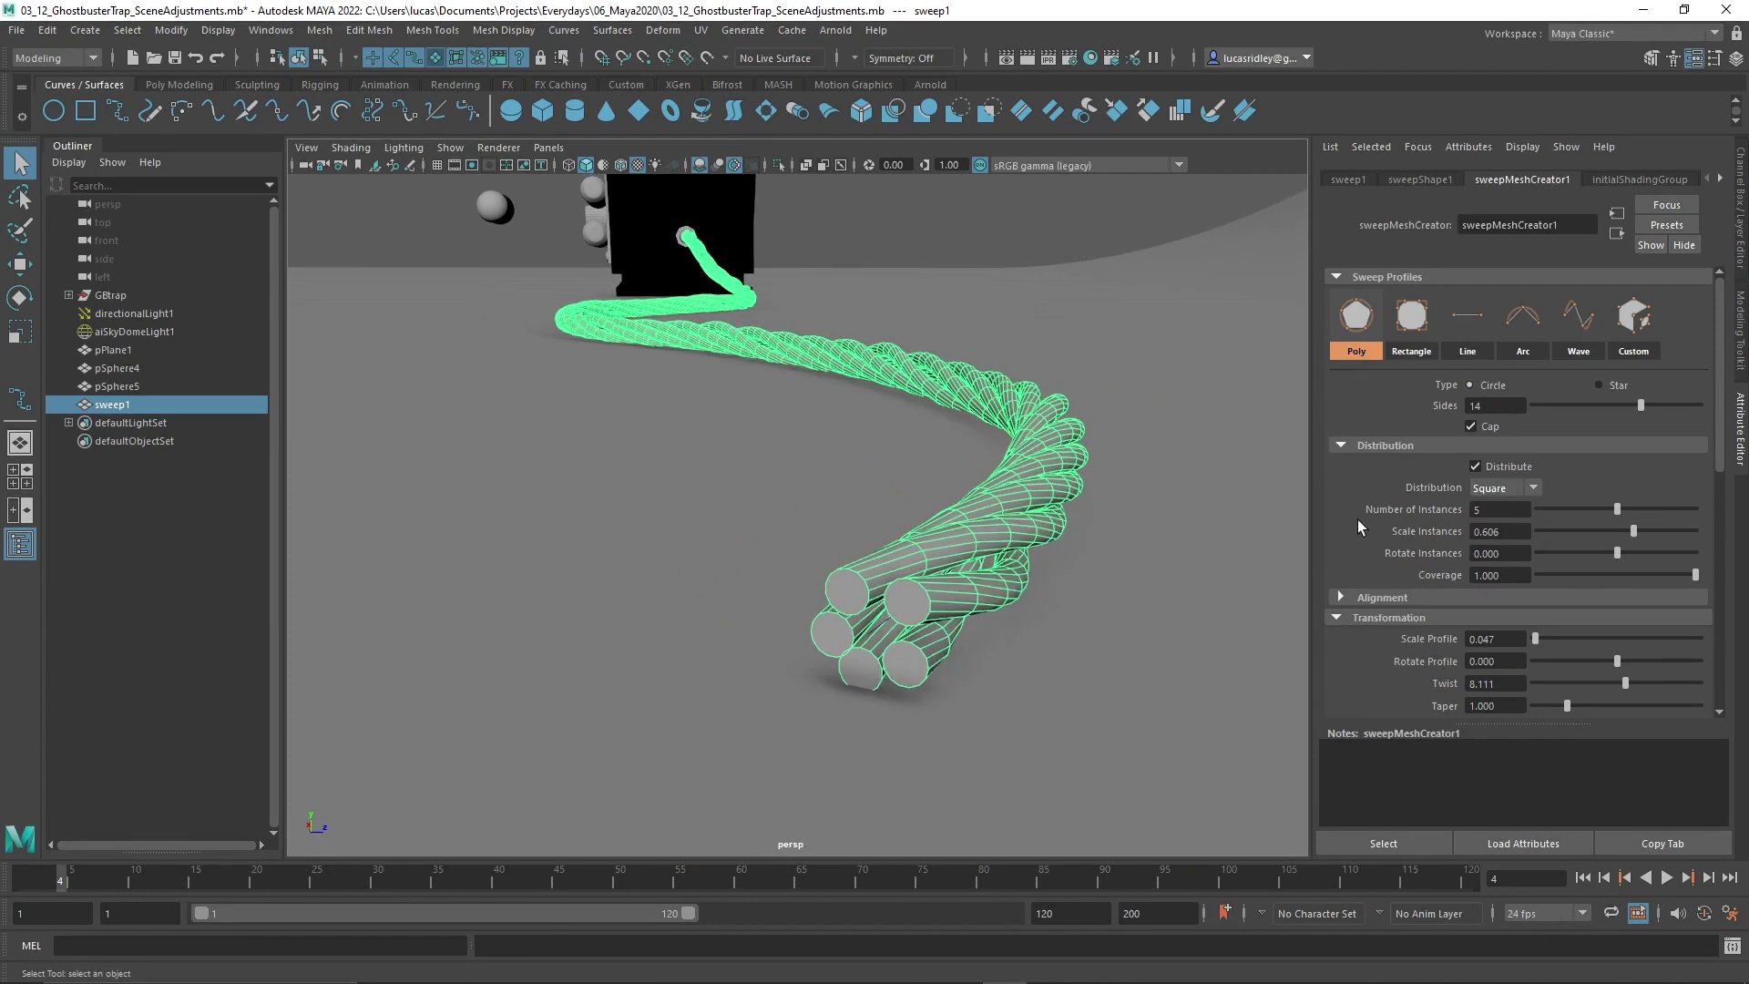
left_click(1511, 541)
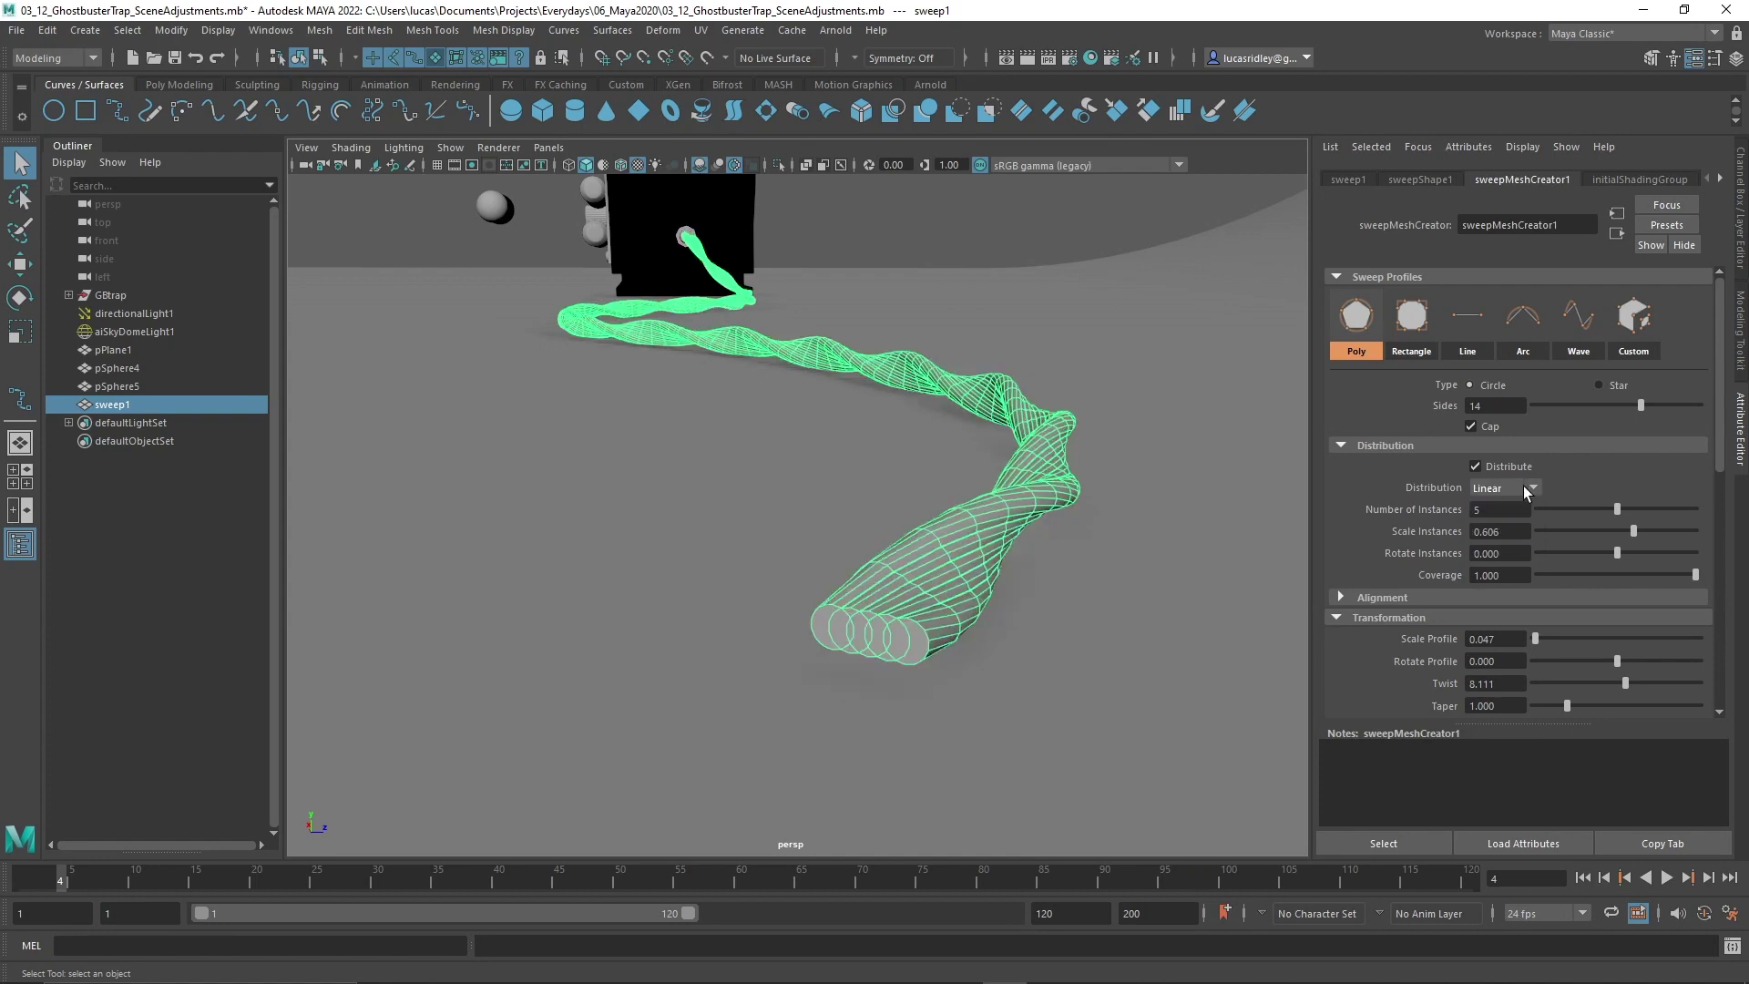
left_click(1528, 492)
left_click(1516, 507)
- Try reshaping the sweep's Taper Curve with a midpoint at a value of about 0.540, and remove that point again
left_click_drag(1719, 305, 1714, 406)
left_click_drag(1483, 478, 1496, 493)
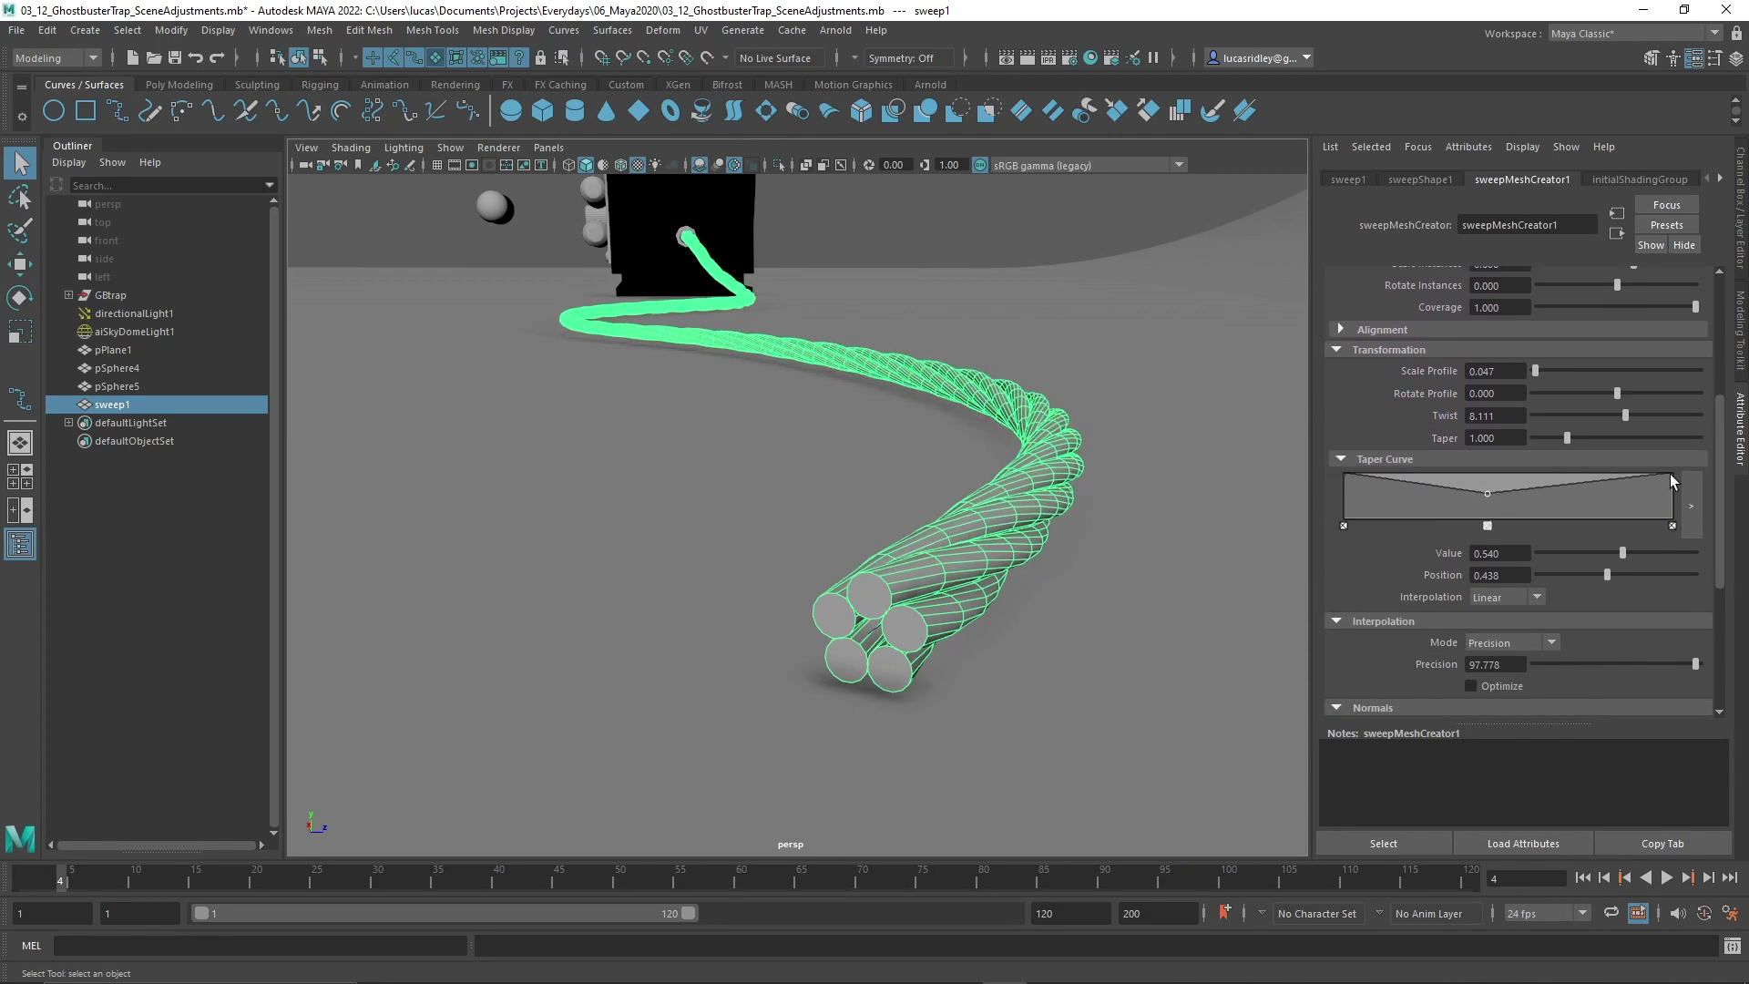
mouse_move(1674, 473)
left_mouse_down()
mouse_move(1614, 516)
mouse_move(1605, 484)
mouse_move(1687, 457)
left_mouse_up()
mouse_move(1490, 499)
left_mouse_down()
mouse_move(1483, 454)
mouse_move(1501, 481)
mouse_move(1476, 498)
mouse_move(1508, 490)
left_mouse_up()
left_click(1508, 525)
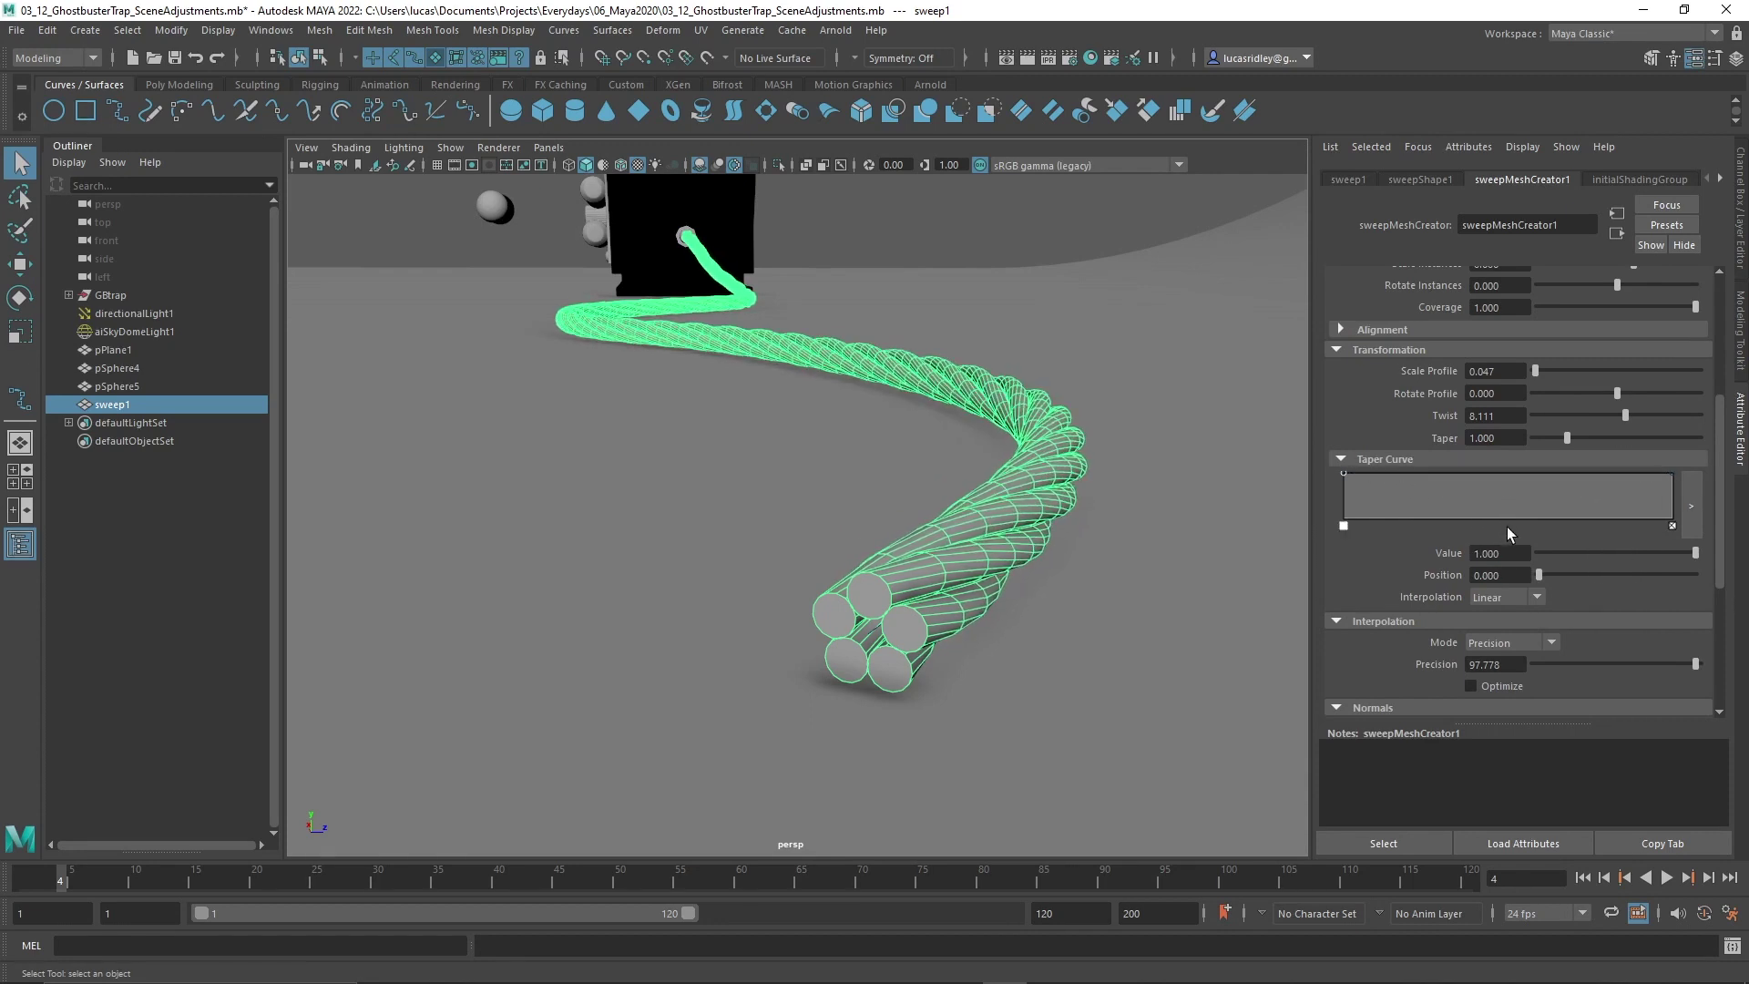
left_click_drag(1342, 471, 1296, 448)
- Review the remaining sweep settings and try a Rectangle profile with an adjusted Corner Radius
scroll(1721, 516, "down", 5)
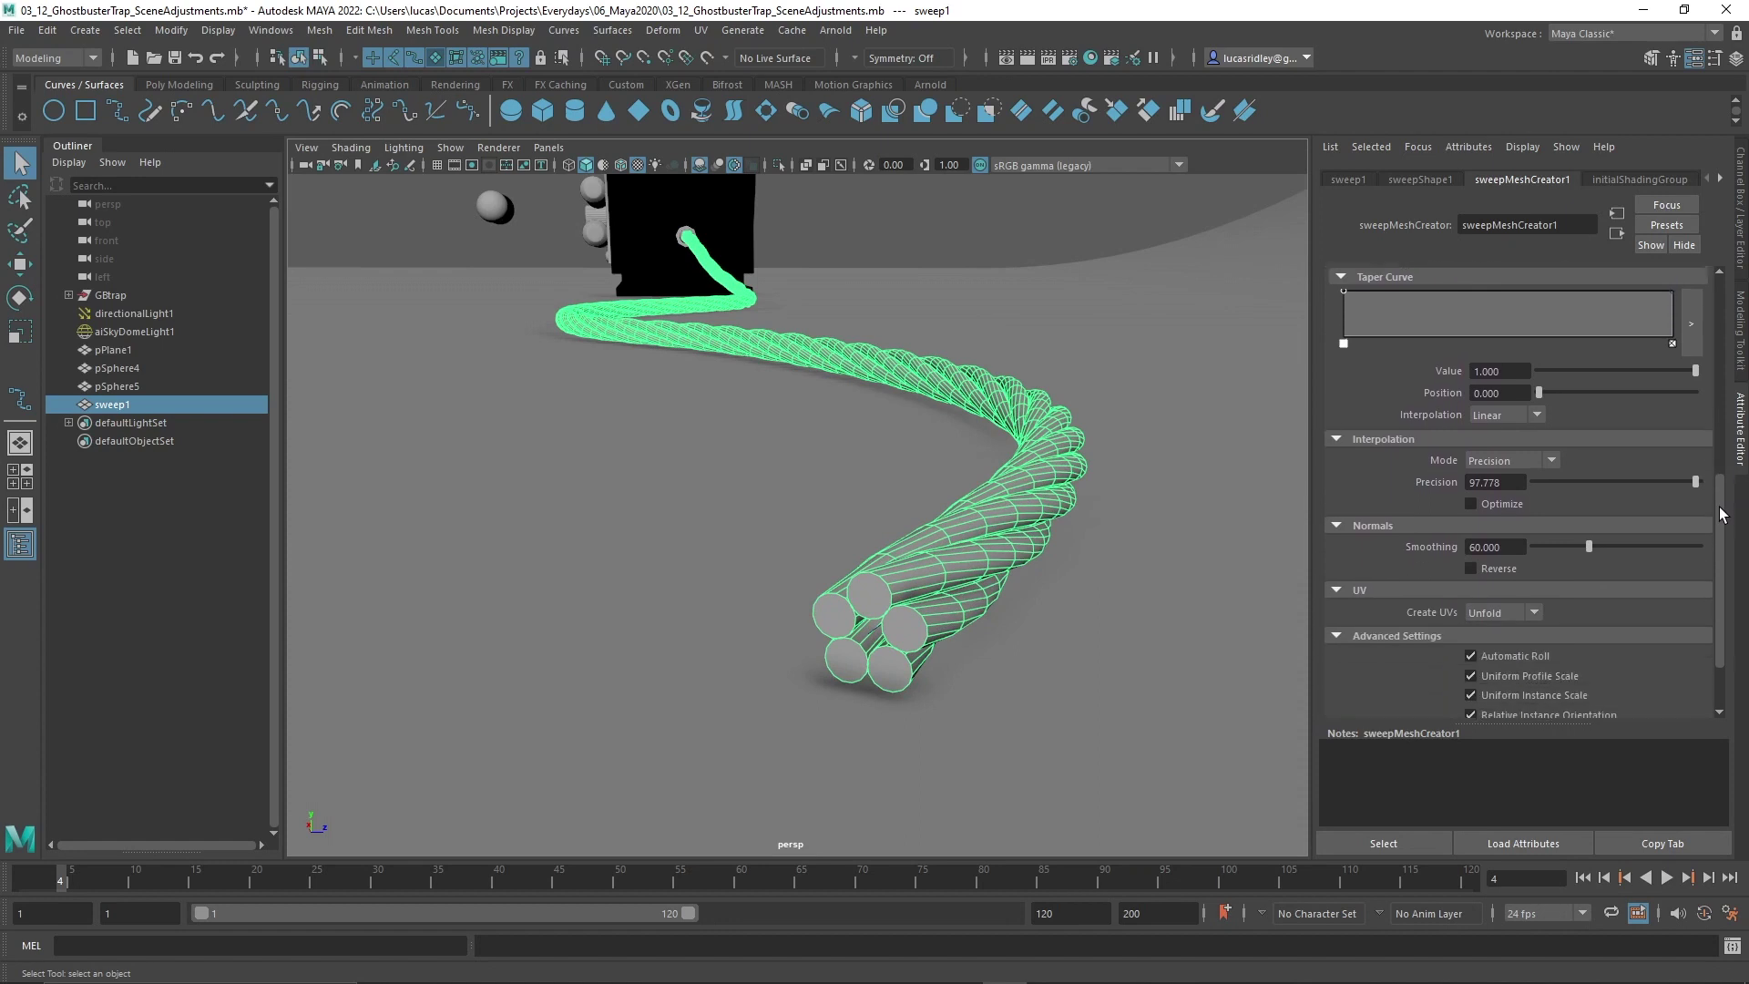
left_click_drag(1721, 515, 1728, 320)
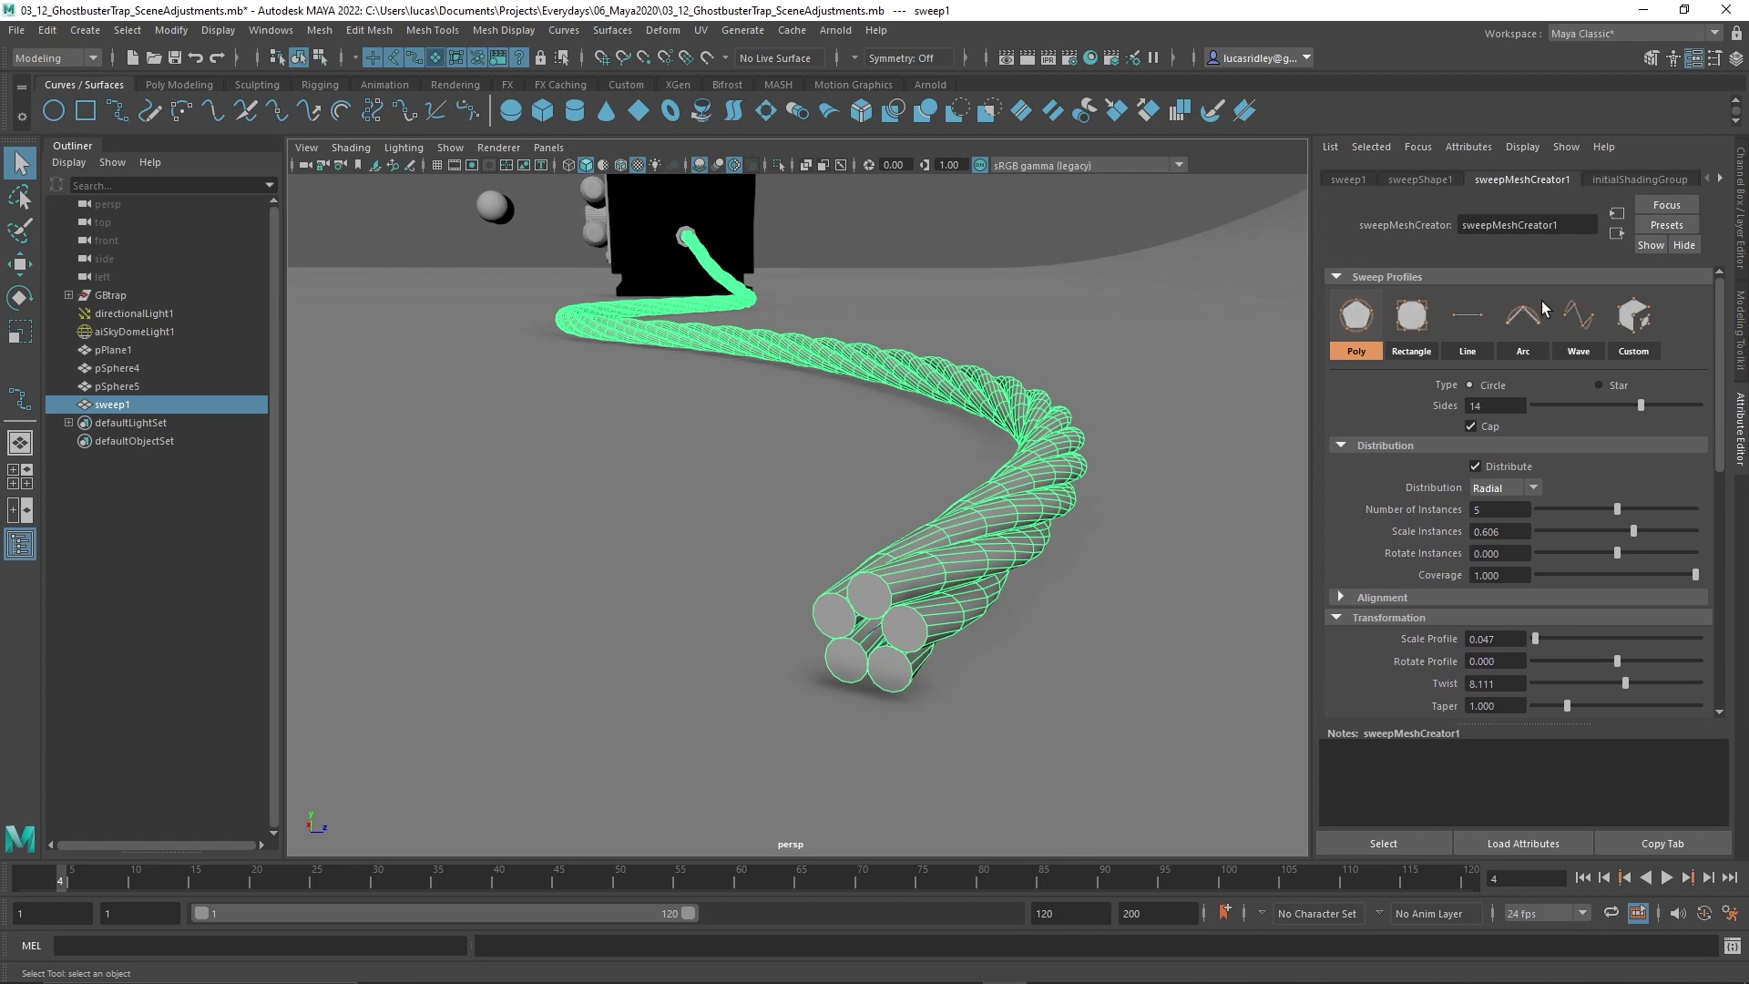
left_click(1411, 319)
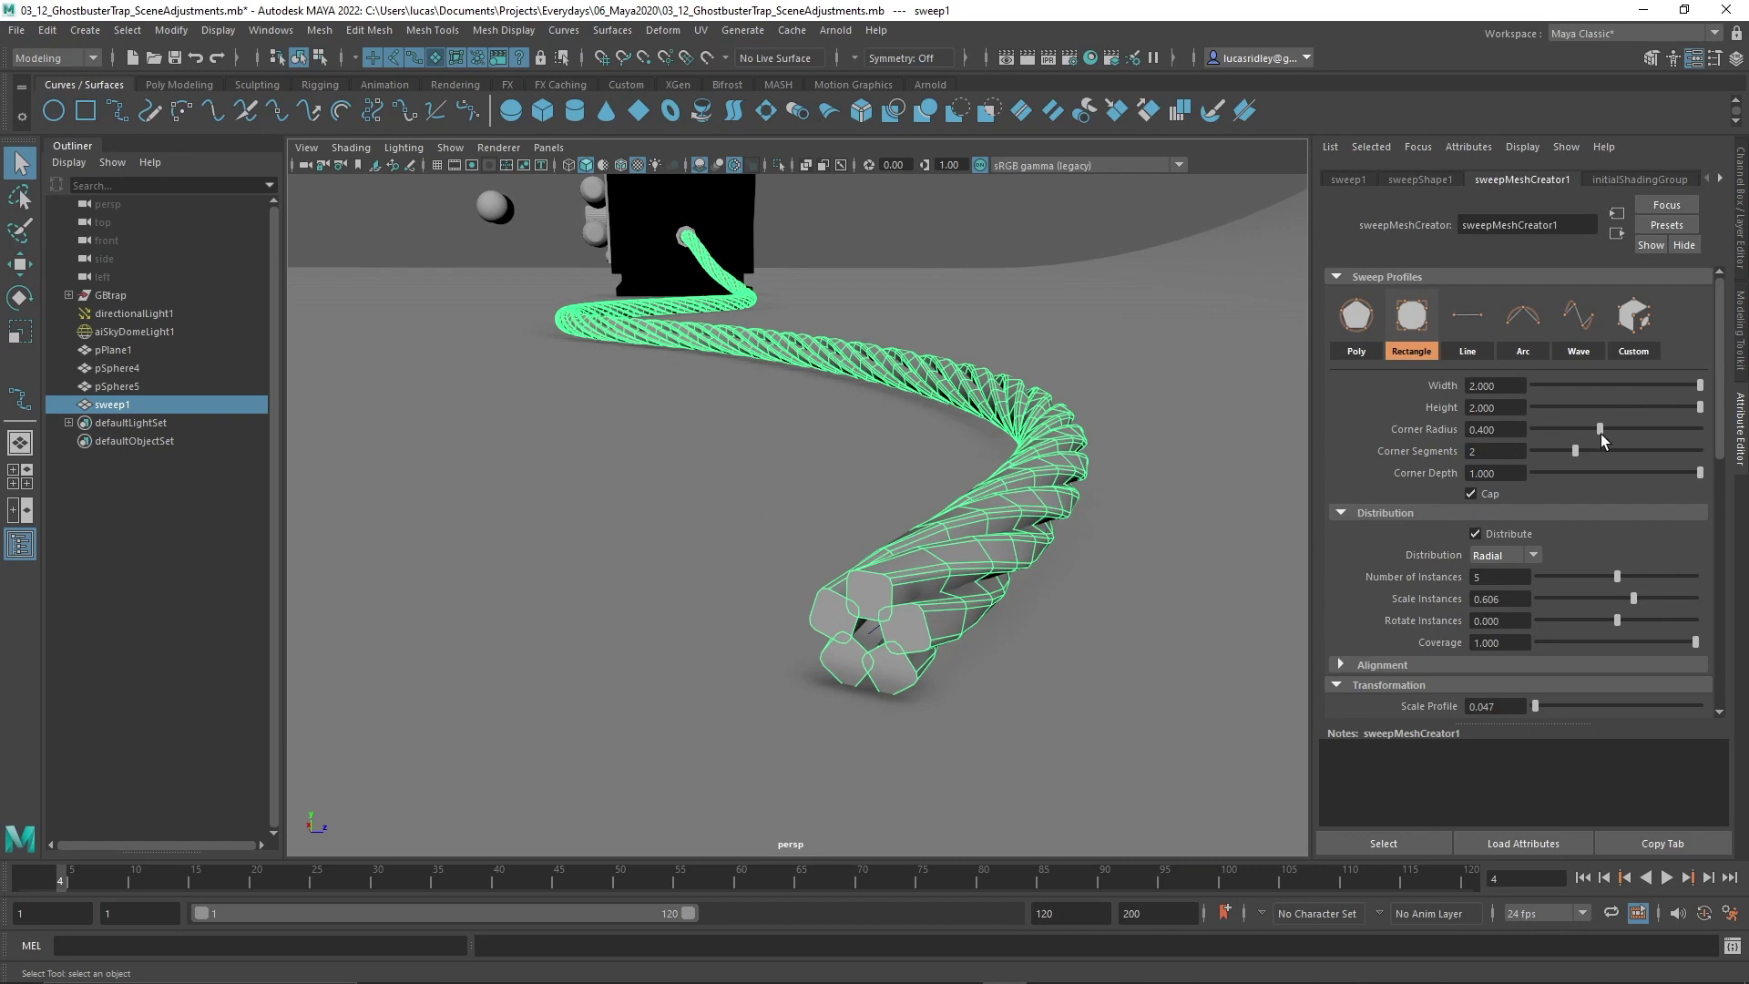
mouse_move(1603, 434)
left_mouse_down()
mouse_move(1634, 421)
mouse_move(1614, 423)
left_mouse_up()
- Switch the sweep profile to Line, disable Distribute and set Twist to 0 for a flat ribbon
left_click(1480, 333)
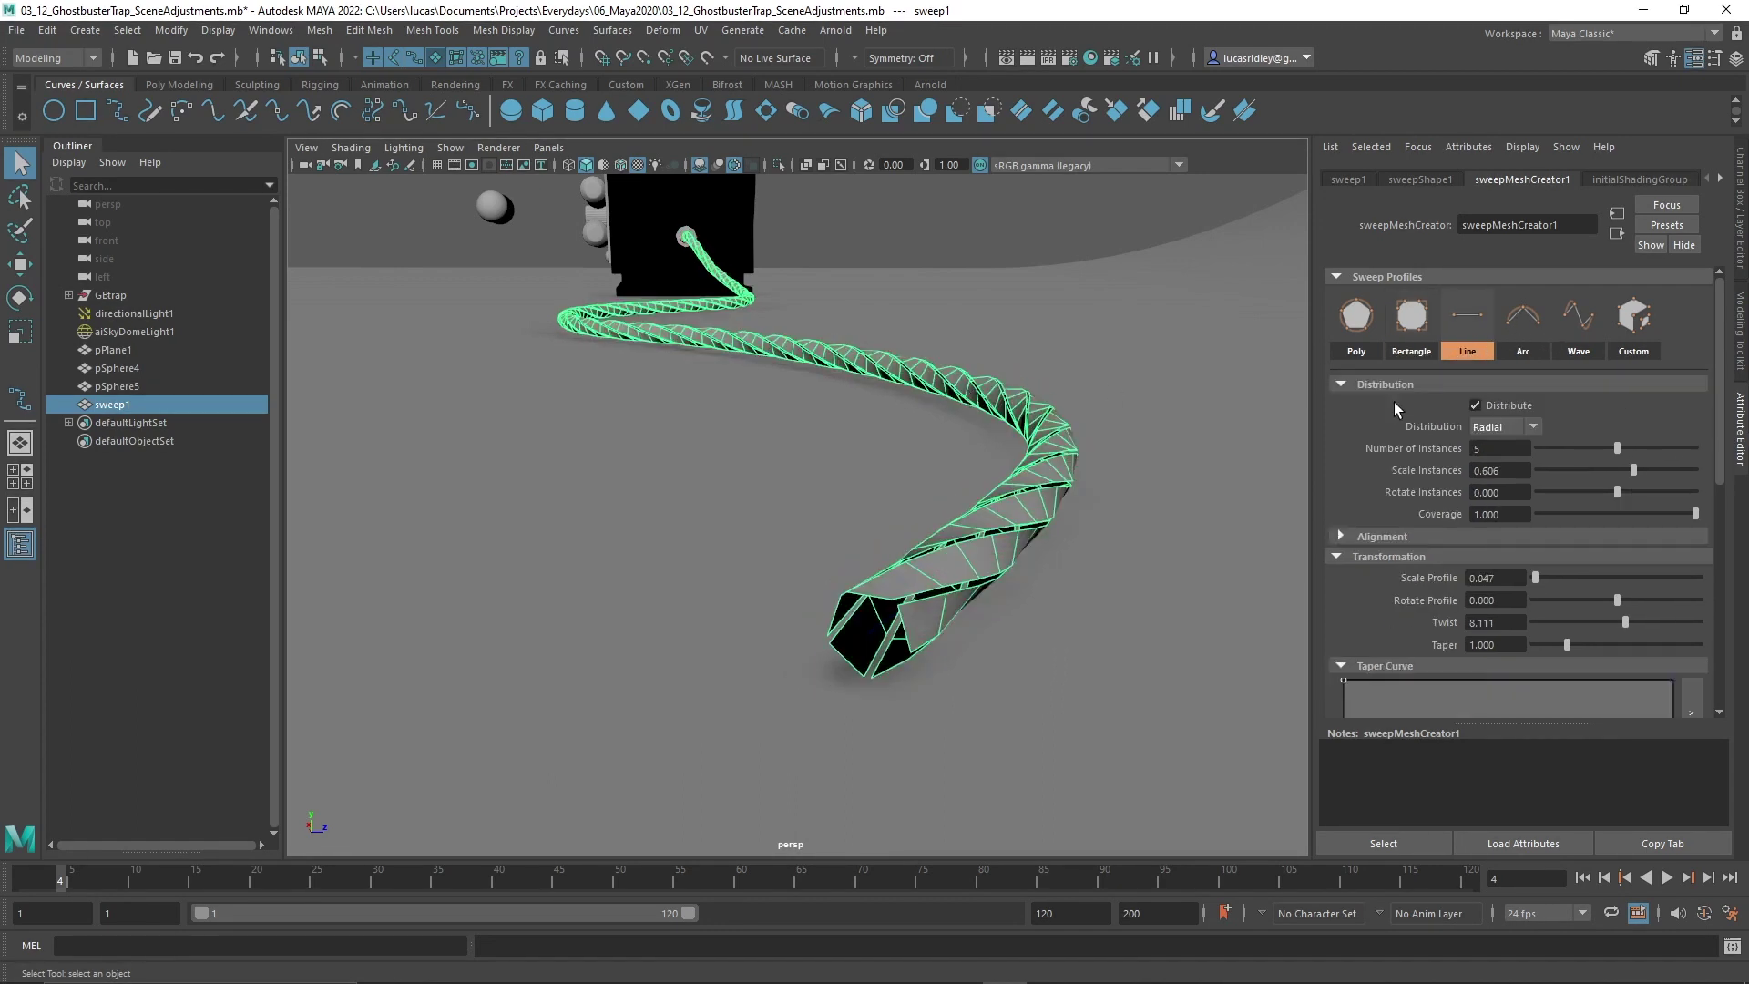
left_click(1476, 405)
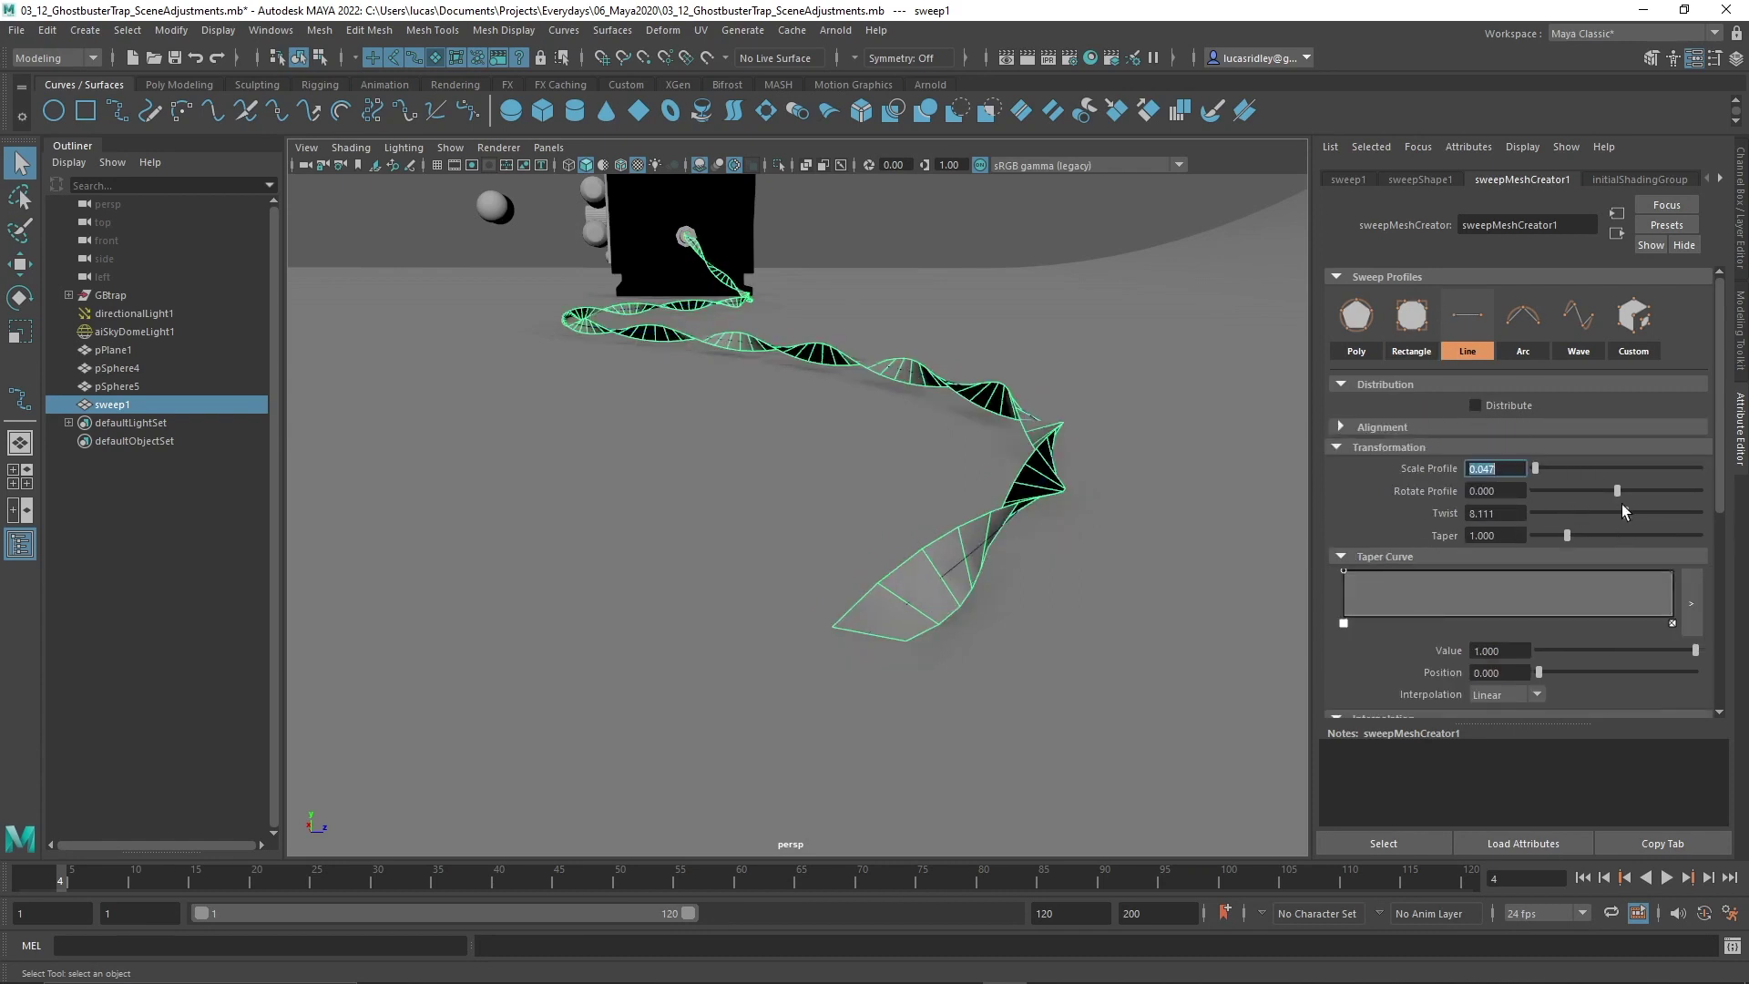
mouse_move(1625, 510)
left_mouse_down()
mouse_move(1509, 511)
mouse_move(1590, 510)
left_mouse_up()
left_click(1495, 513)
type("0")
key("Return")
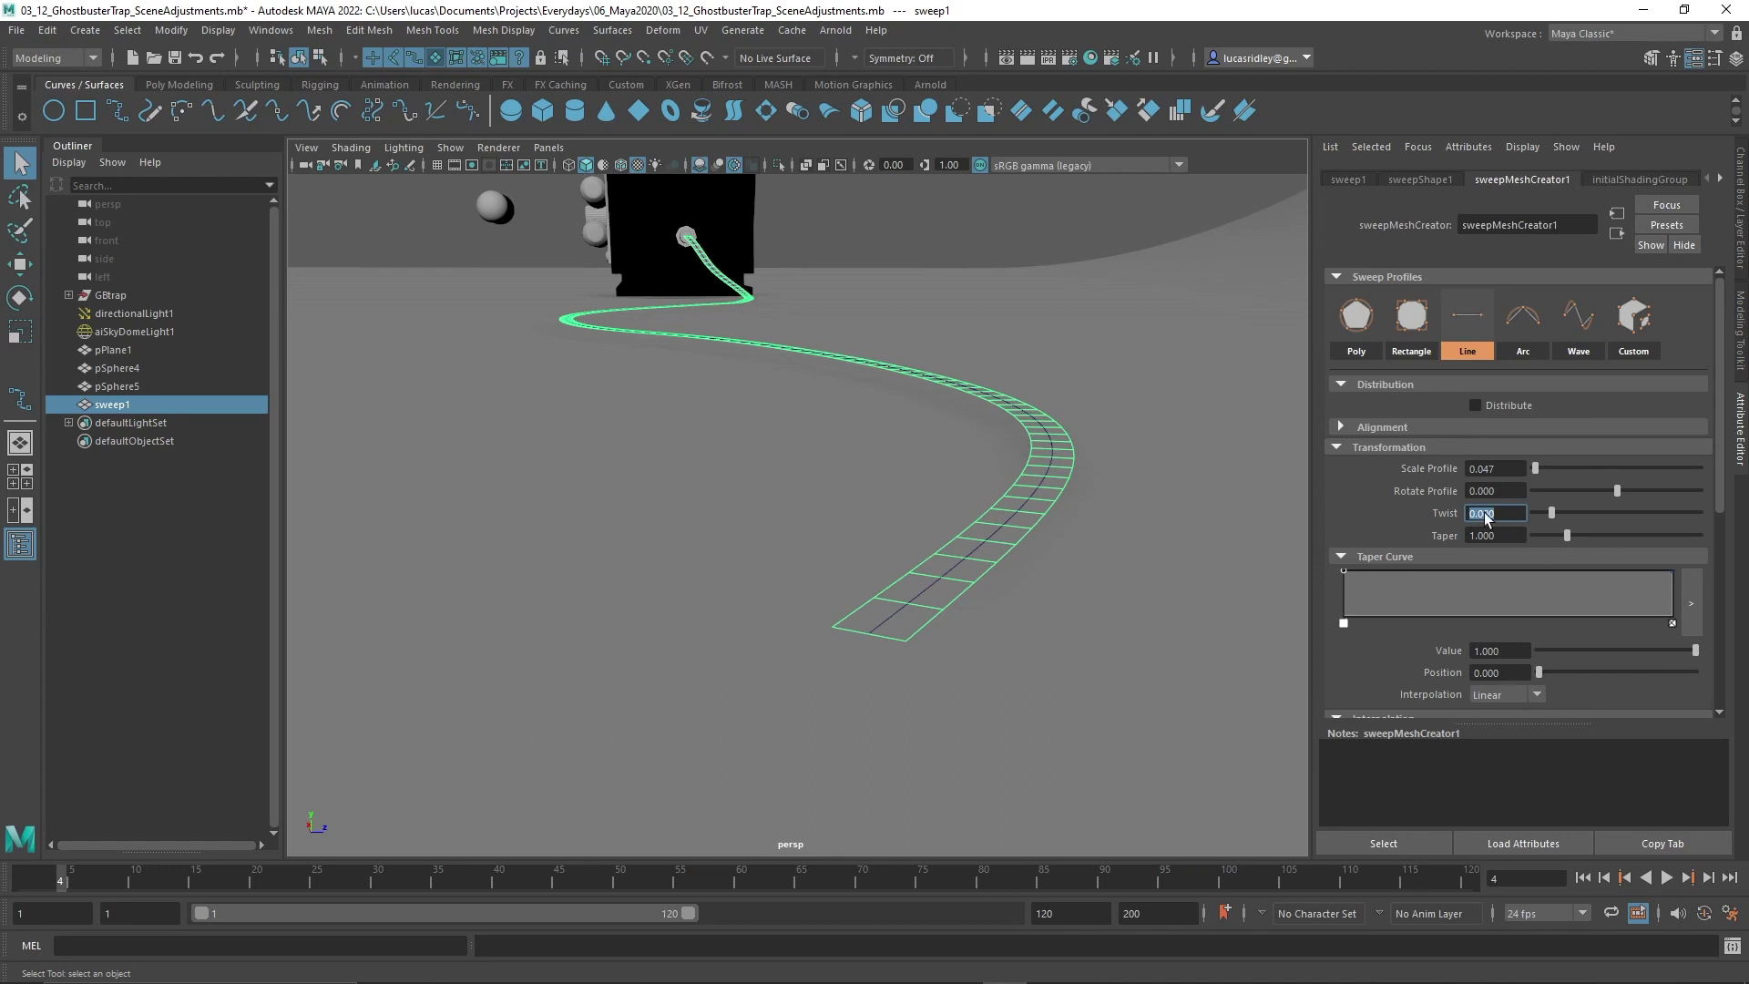
- Try the Arc and Wave sweep profiles on the ribbon and view the resulting shapes
left_click(1523, 323)
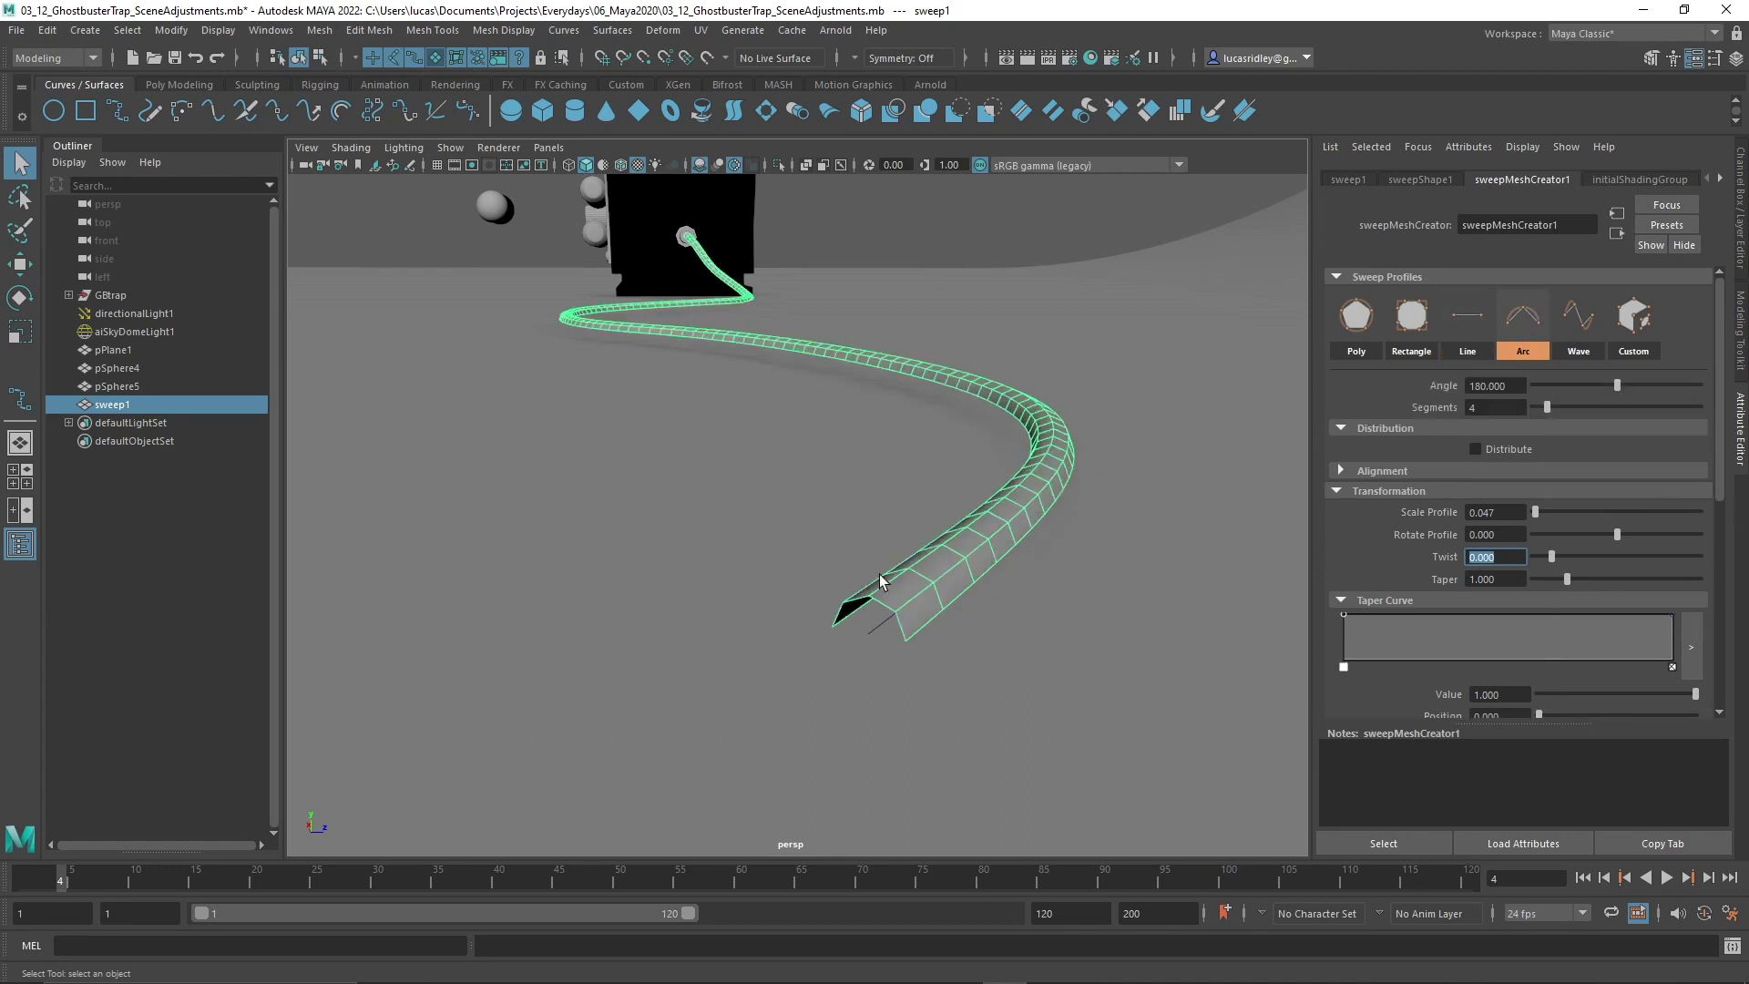
mouse_move(1002, 516)
left_mouse_down("alt")
mouse_move(1015, 468)
mouse_move(1003, 494)
left_mouse_up("alt")
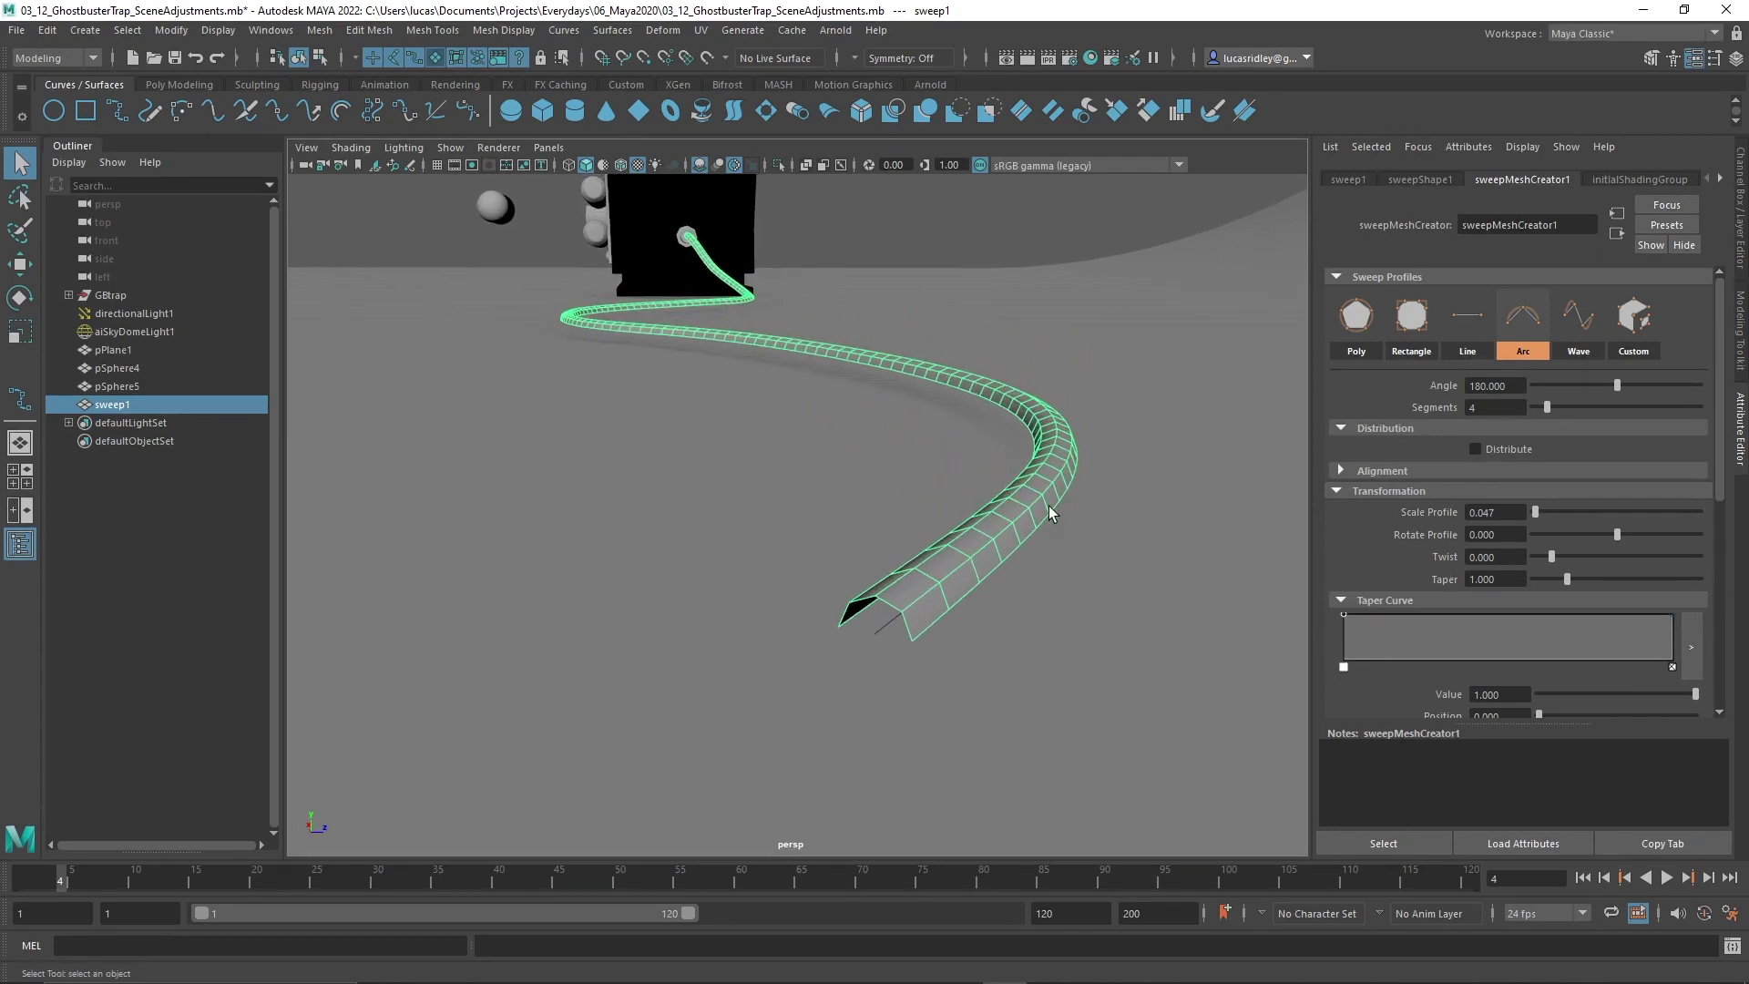
left_click(1570, 346)
left_click_drag(901, 609, 960, 538, "alt")
middle_click_drag(960, 538, 939, 535, "alt")
mouse_move(939, 536)
left_mouse_down("alt")
mouse_move(909, 538)
mouse_move(925, 507)
mouse_move(918, 552)
left_mouse_up("alt")
left_click_drag(1173, 432, 1057, 488, "alt")
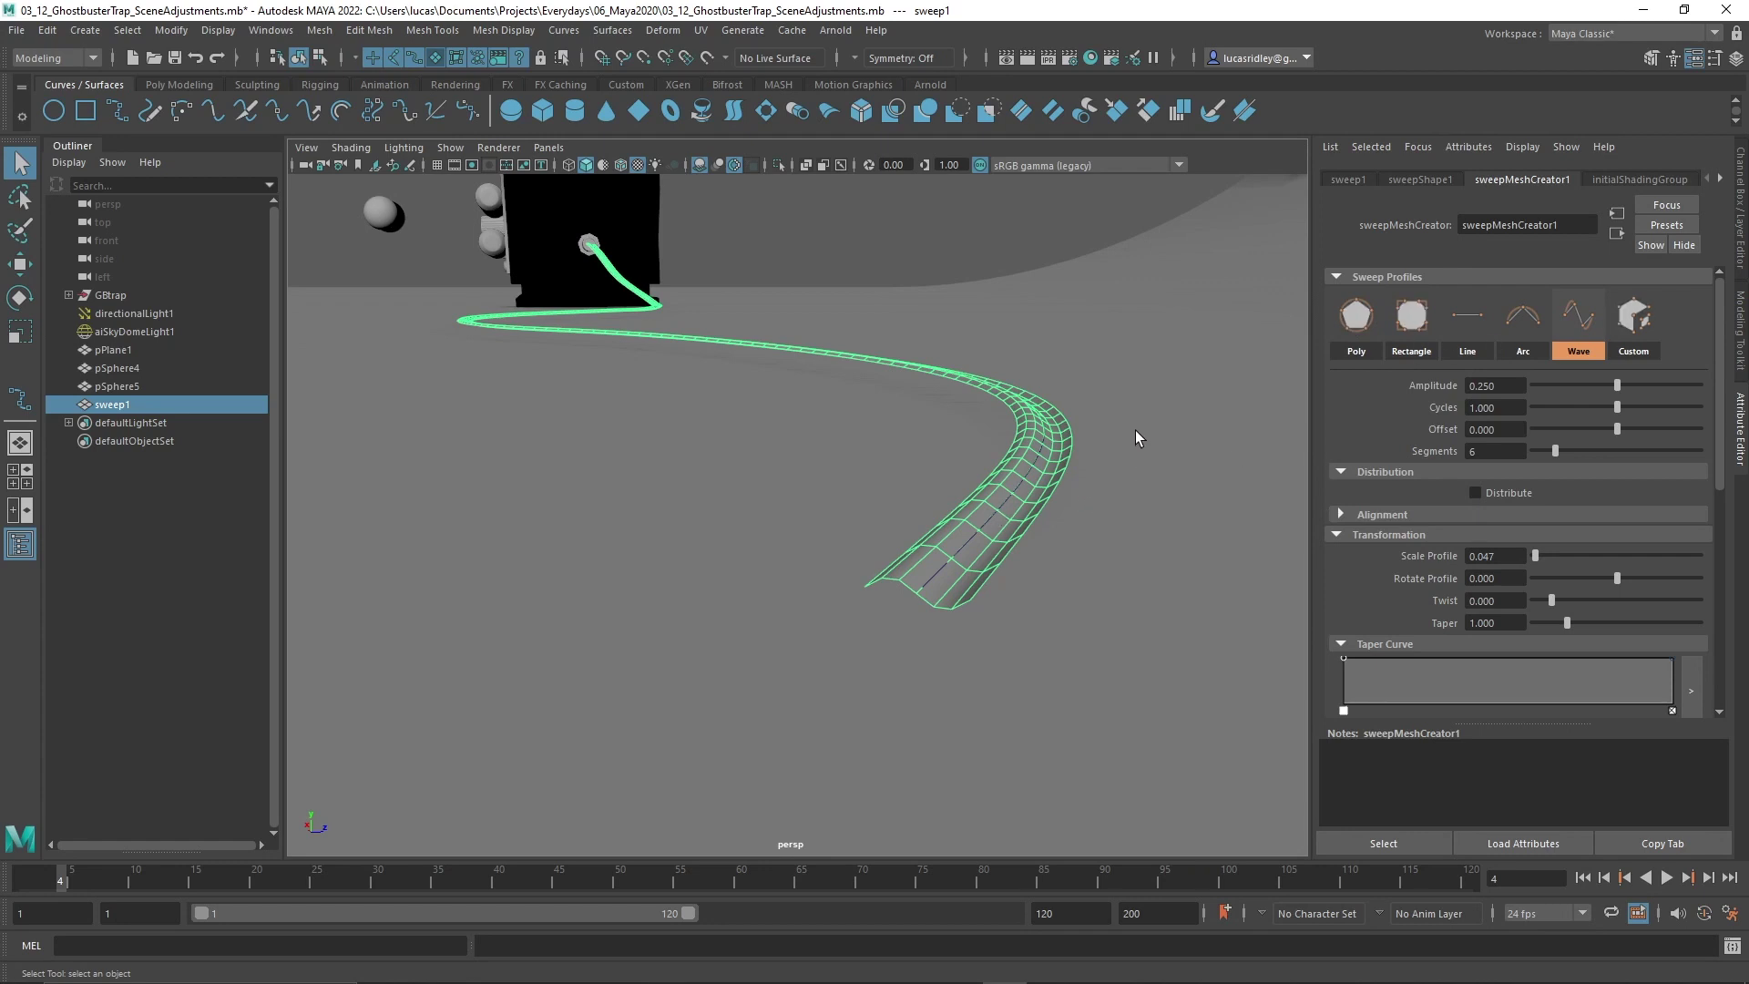
scroll(960, 385, "down", 3)
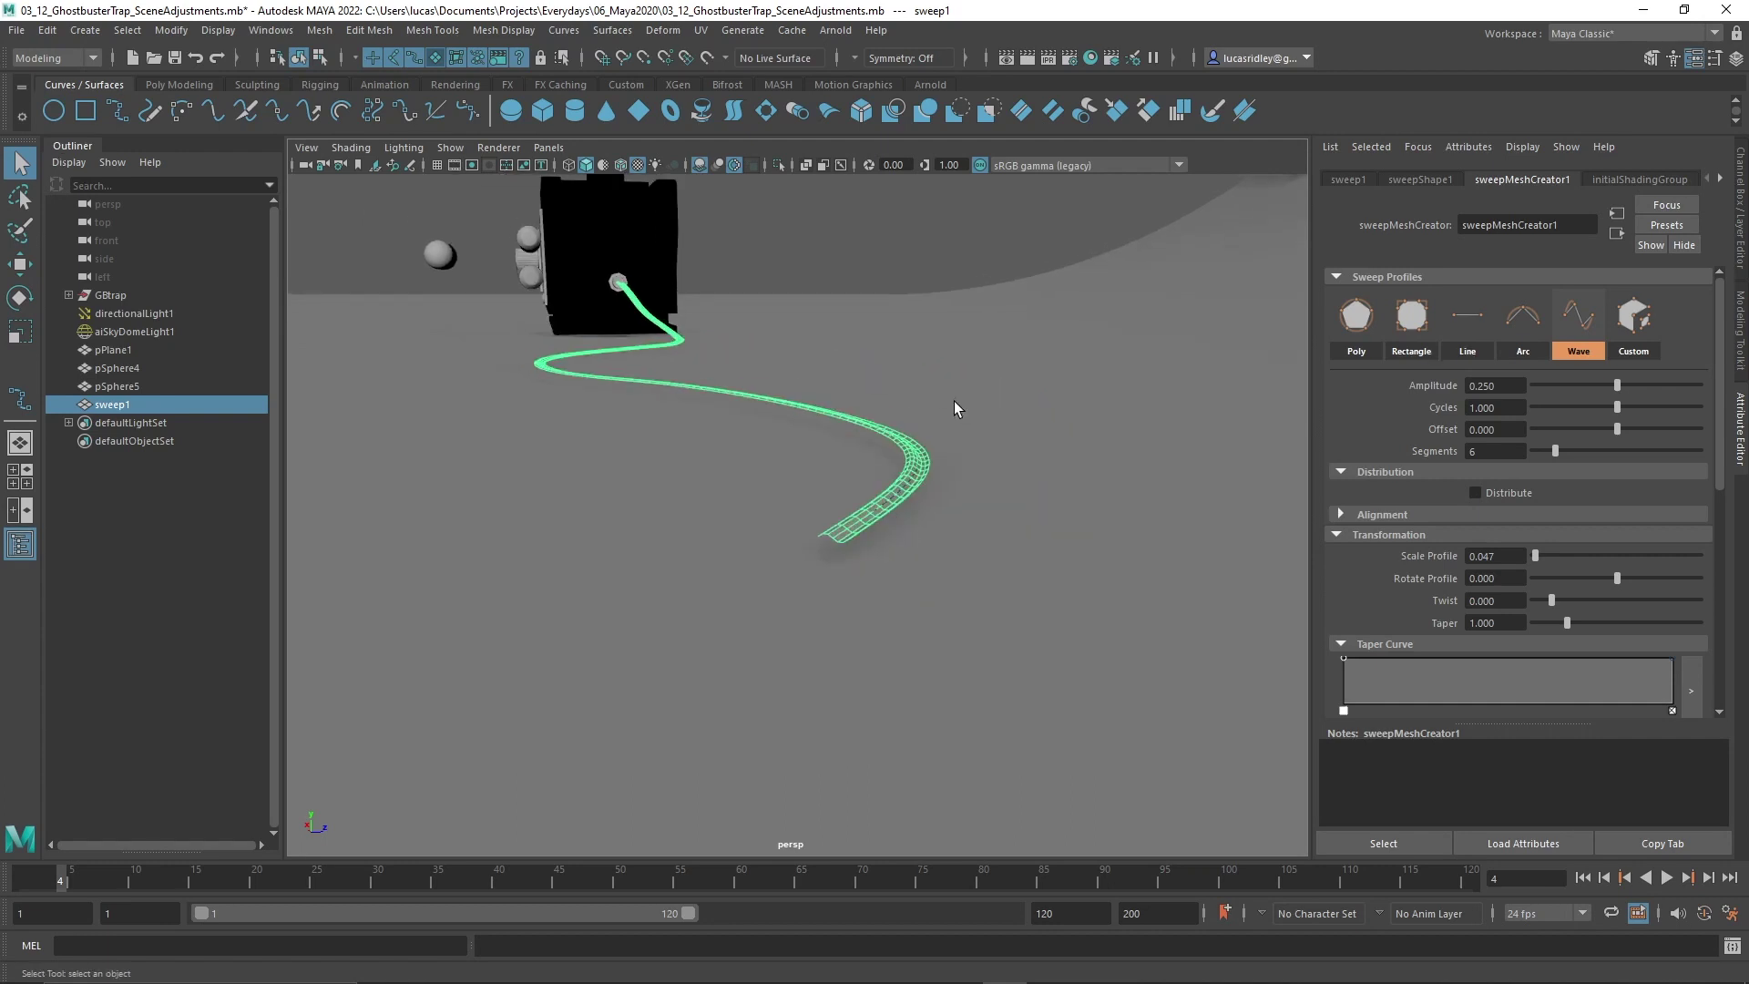
- Draw a small open zigzag curve with the EP Curve Tool on the ground beside the cable
left_click_drag(953, 402, 957, 456, "alt")
middle_click_drag(957, 456, 929, 418, "alt")
left_click_drag(929, 418, 936, 479, "alt")
mouse_move(936, 478)
middle_mouse_down("alt")
mouse_move(936, 447)
mouse_move(938, 483)
middle_mouse_up("alt")
left_click(117, 111)
middle_click_drag(698, 294, 700, 352, "alt")
left_click_drag(699, 352, 729, 421, "alt")
middle_click_drag(729, 421, 719, 389, "alt")
left_click(711, 371)
left_click(730, 375)
left_click(714, 404)
left_click(714, 404)
left_click(732, 415)
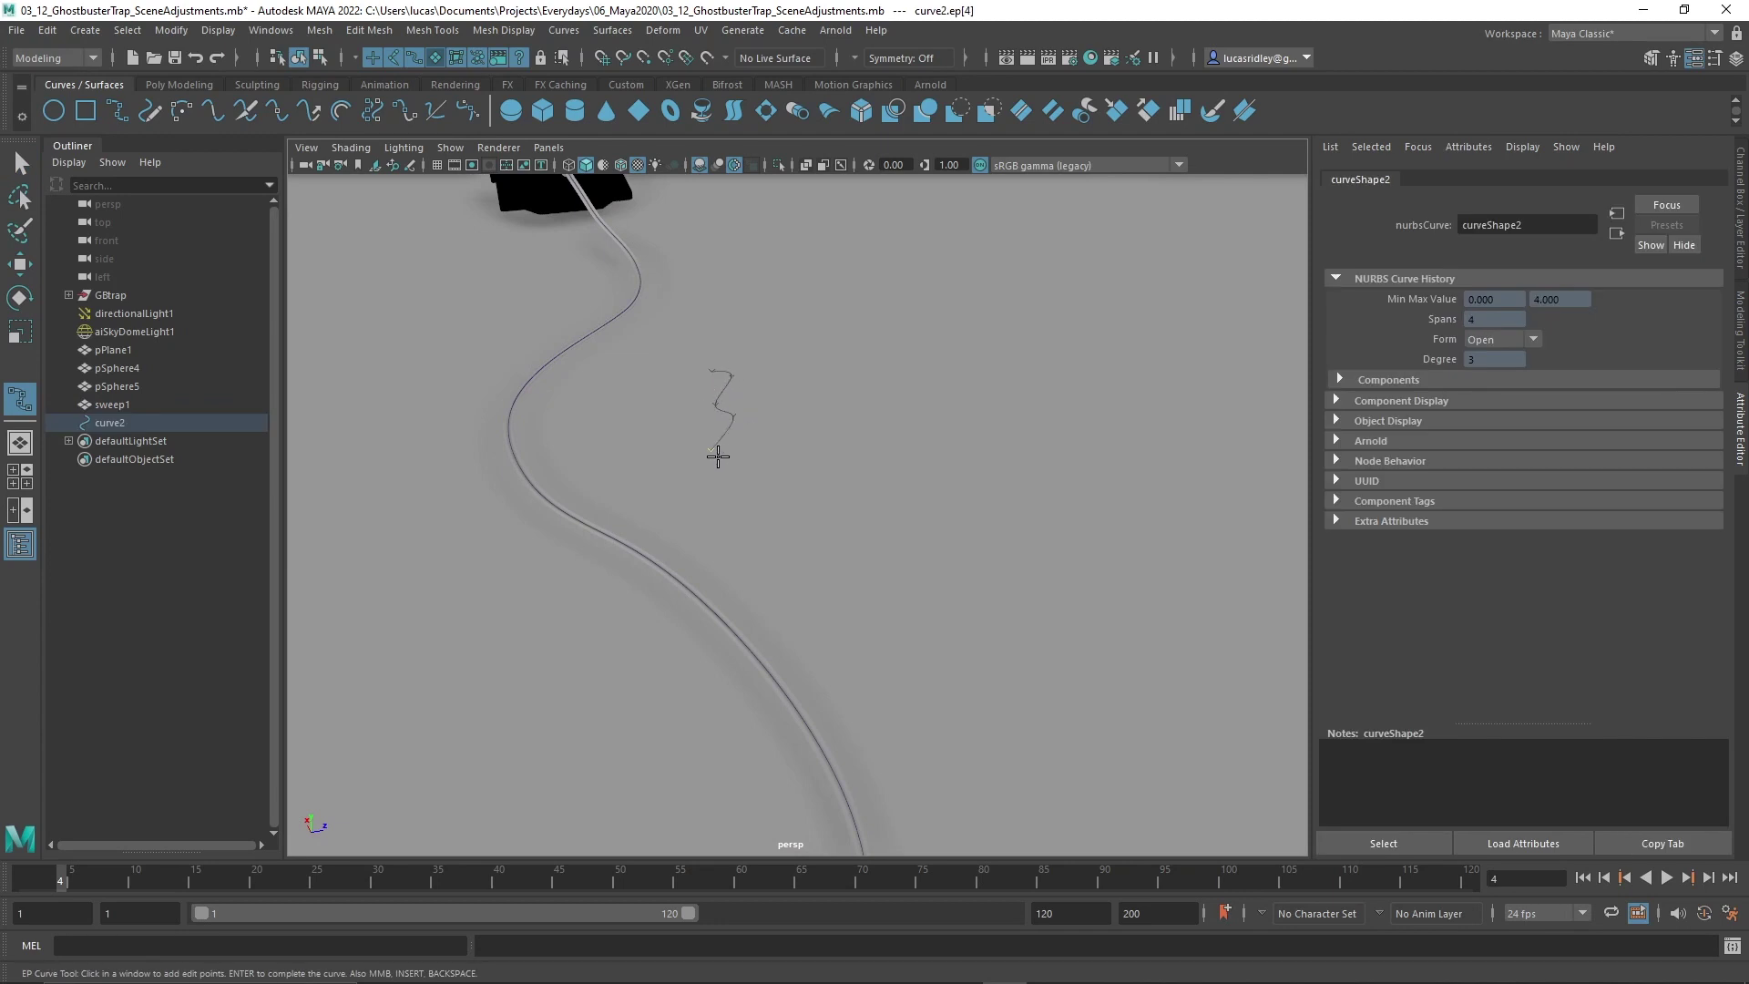
key("Return")
left_click_drag(735, 446, 676, 298, "alt")
key("q")
- Choose a Custom profile for sweep1 and pick curve2 as its Curve Object
left_click(665, 382)
left_click(671, 390)
left_click_drag(675, 382, 687, 406, "alt")
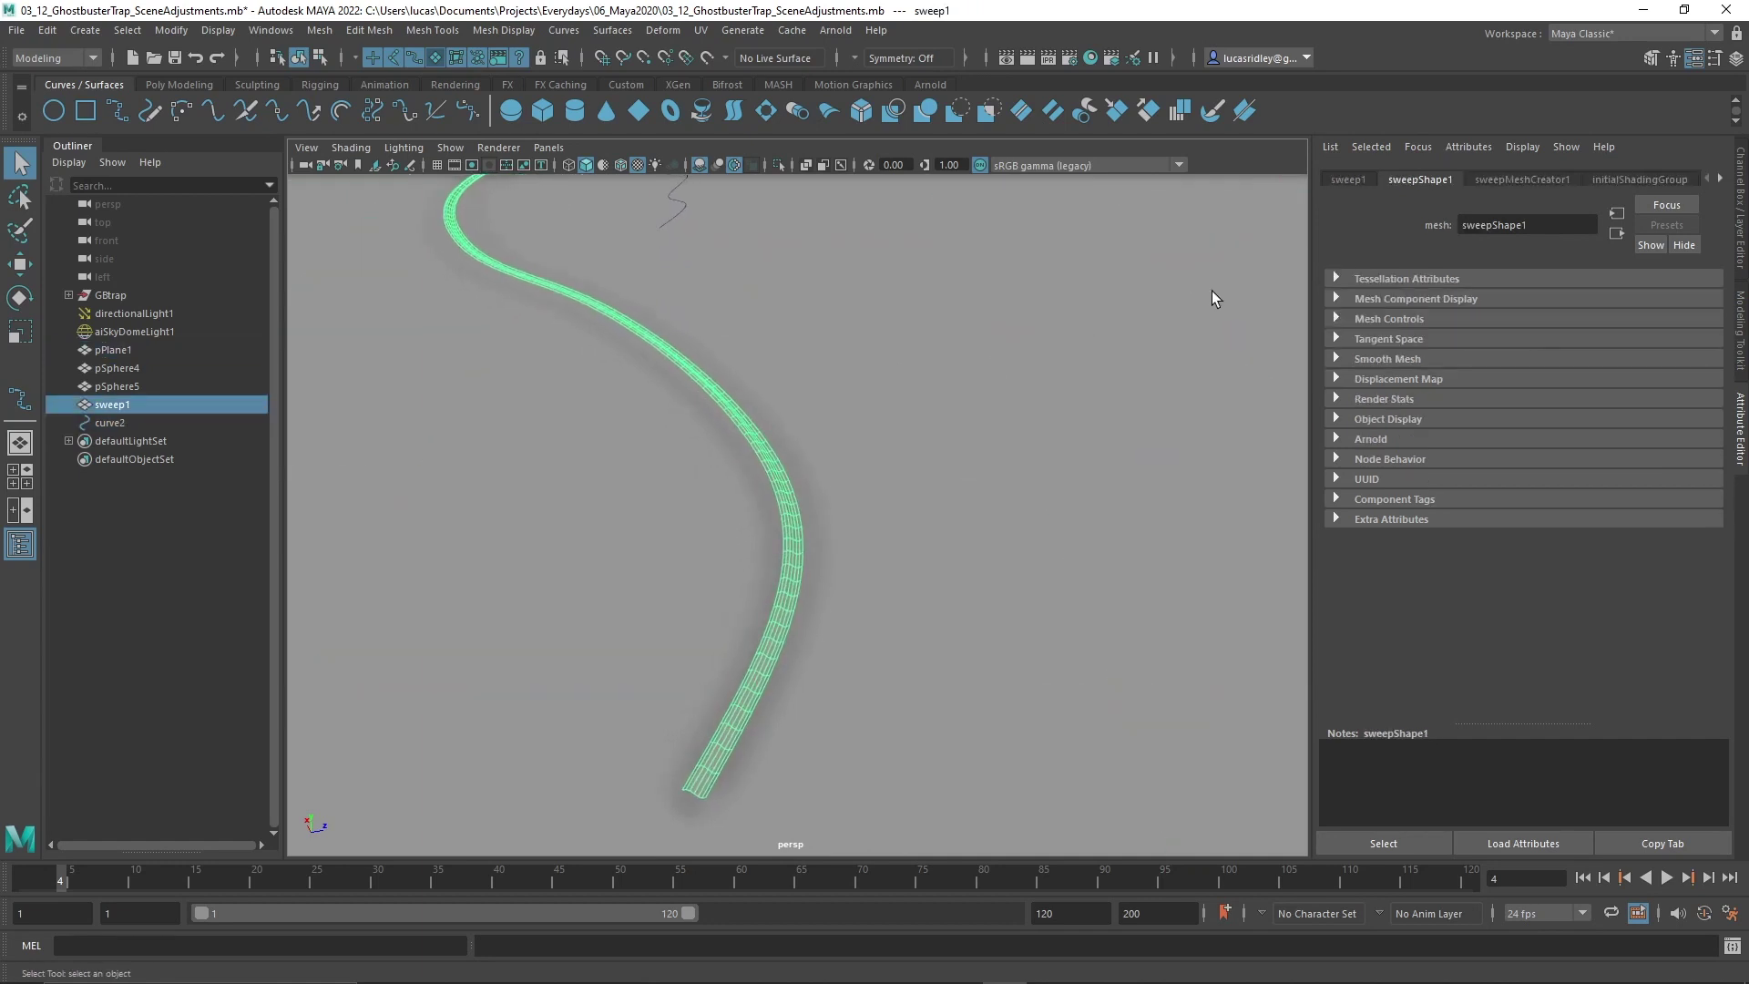
left_click(1492, 182)
mouse_move(1163, 343)
middle_mouse_down("alt")
mouse_move(1144, 320)
mouse_move(1177, 375)
middle_mouse_up("alt")
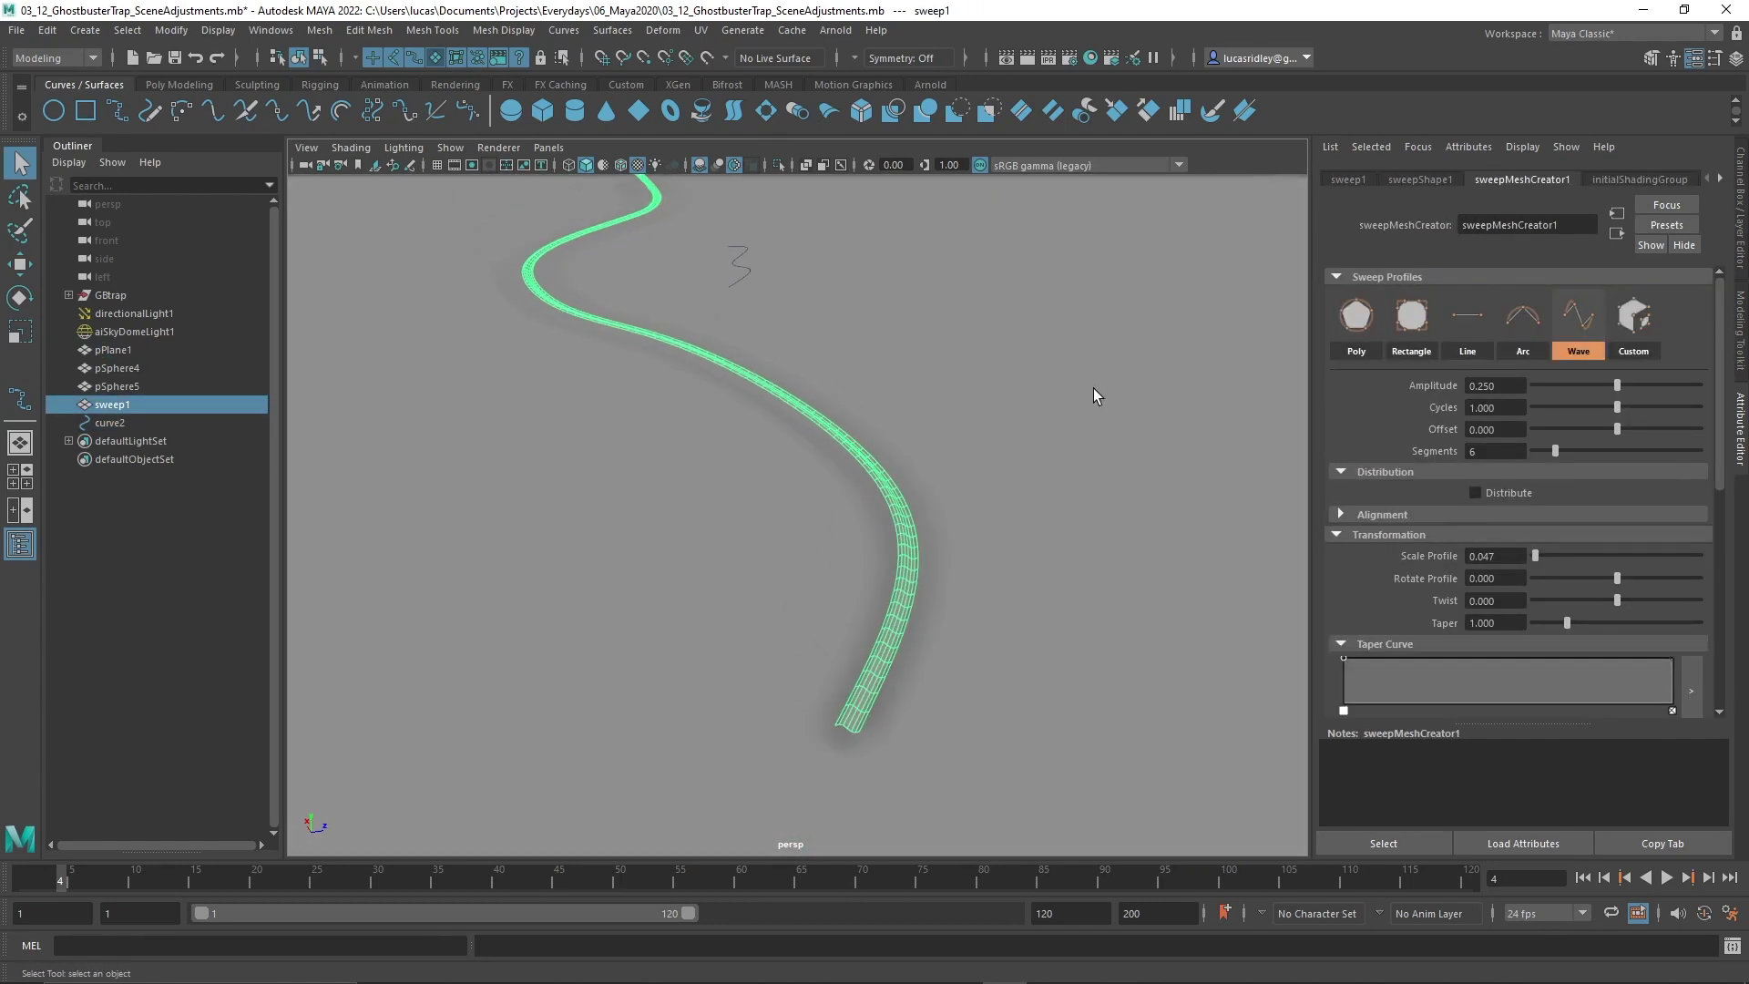
left_click(1635, 333)
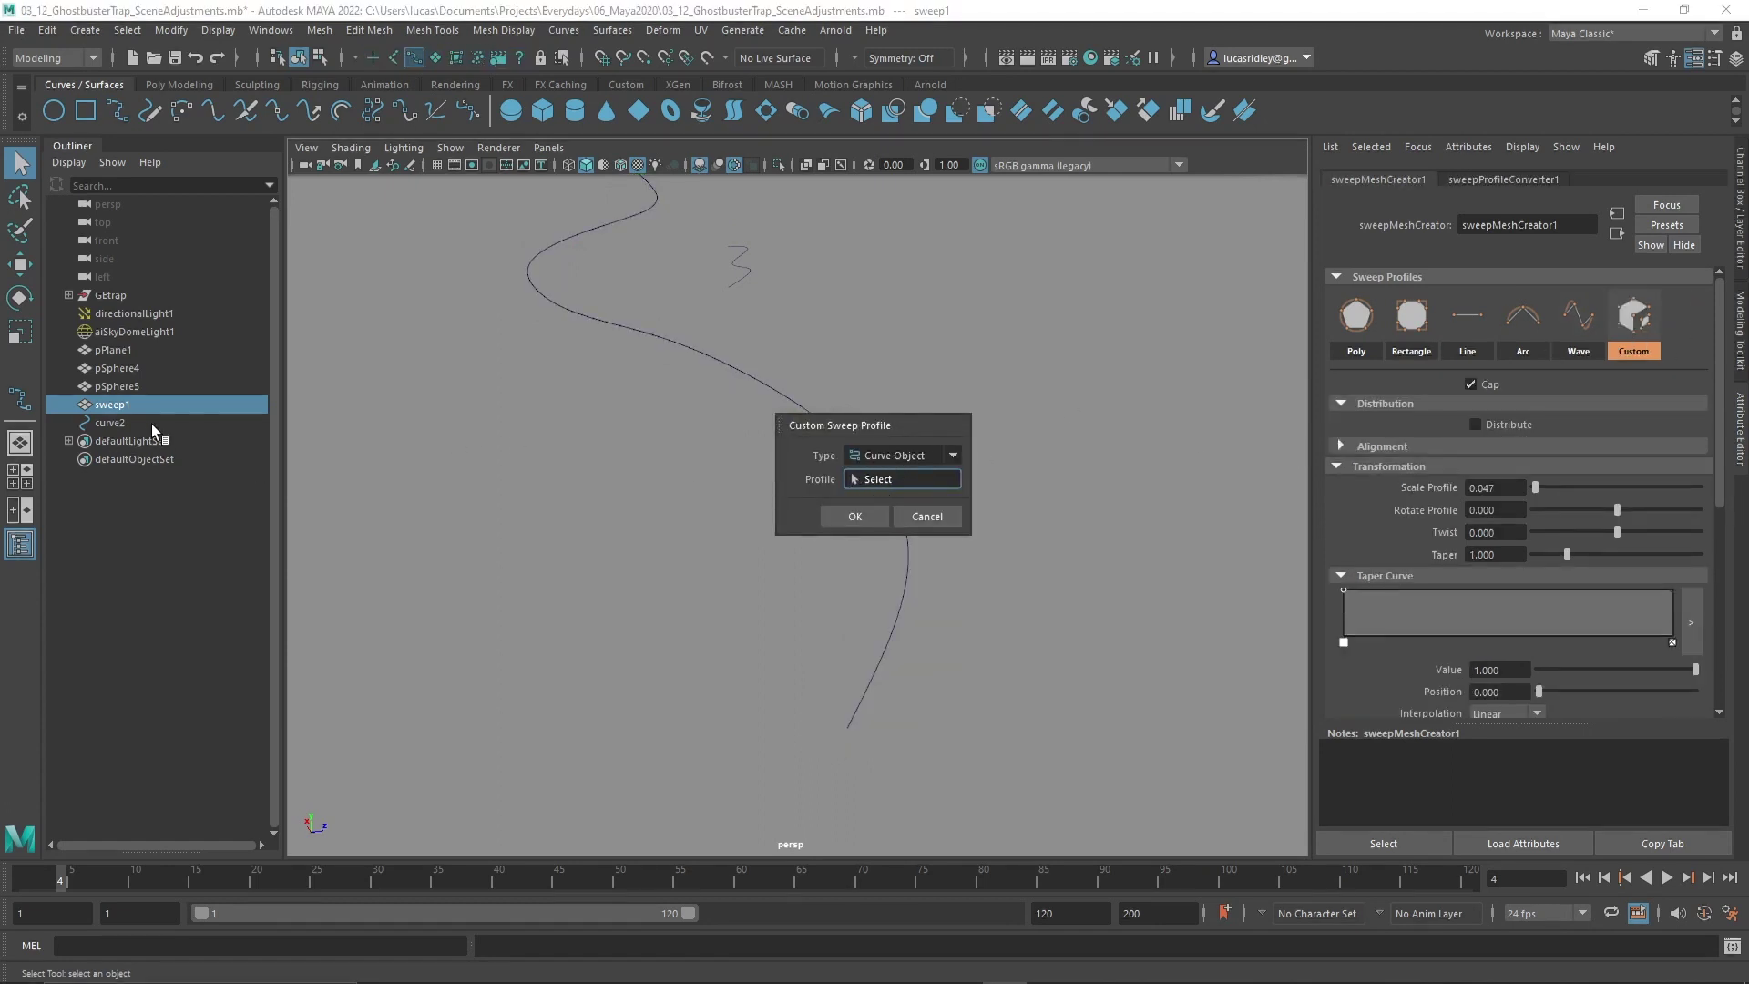
left_click(110, 423)
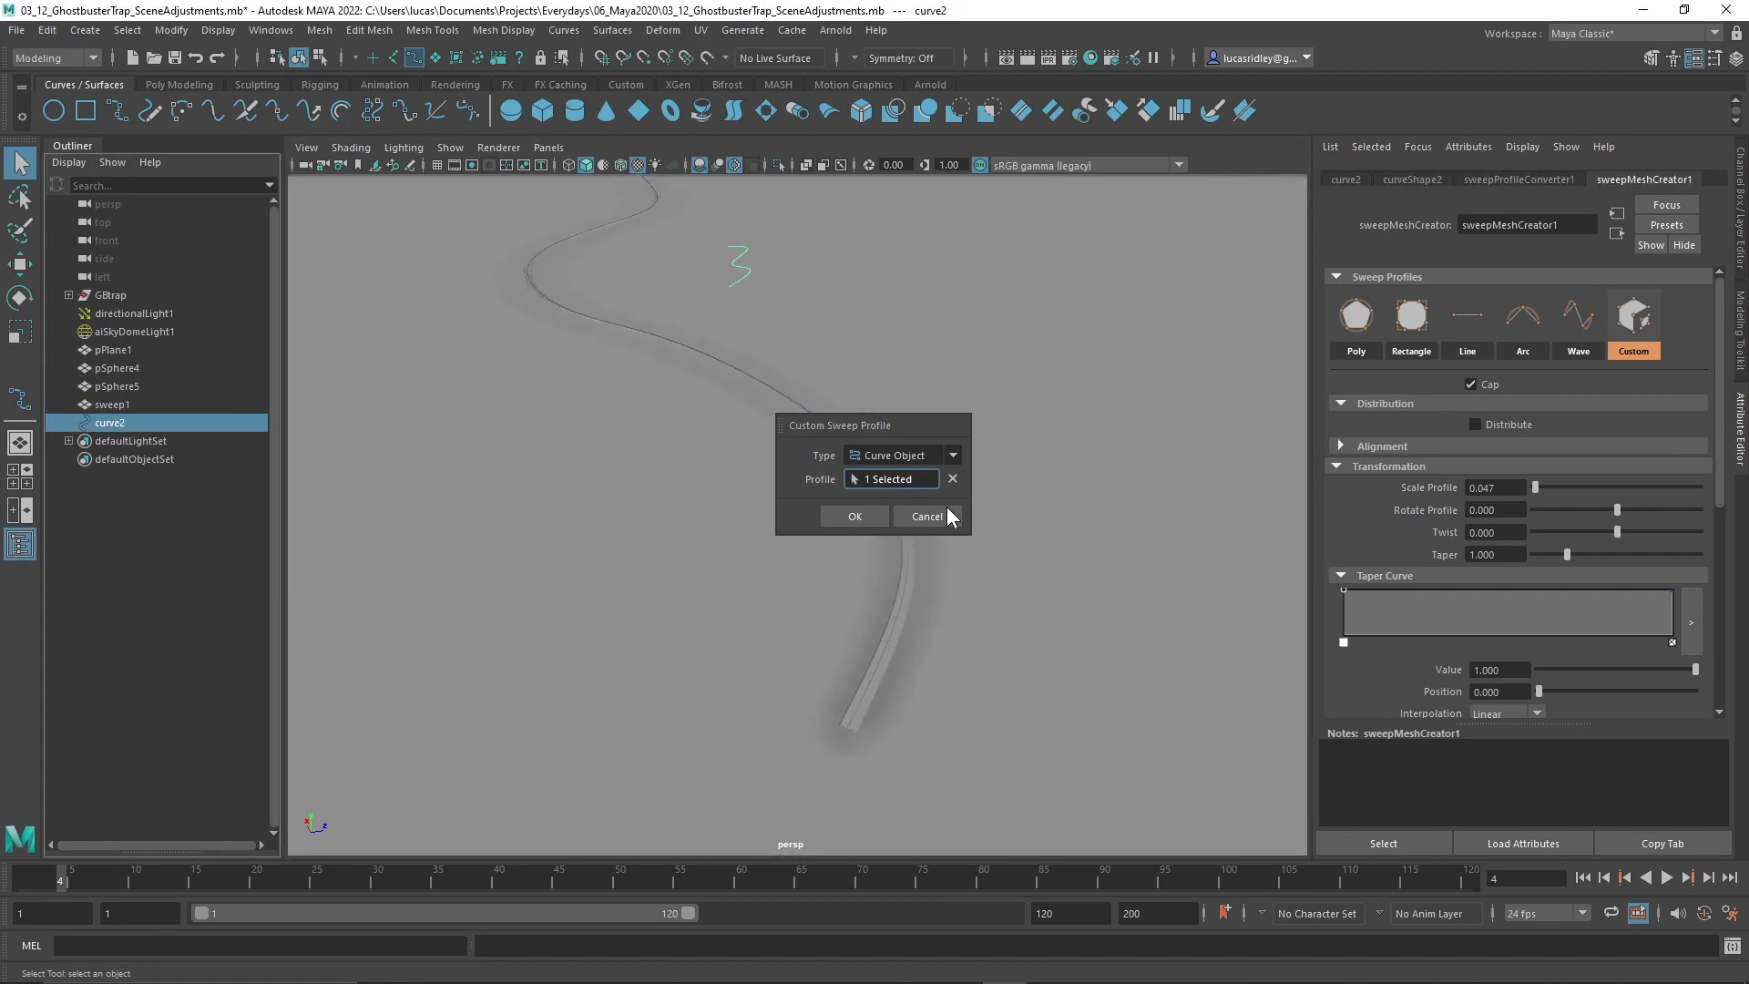
- Show the viewport grid, check the zigzag curve's pivot, and apply it as the custom sweep profile
left_click(620, 165)
middle_click_drag(709, 405, 675, 381, "alt")
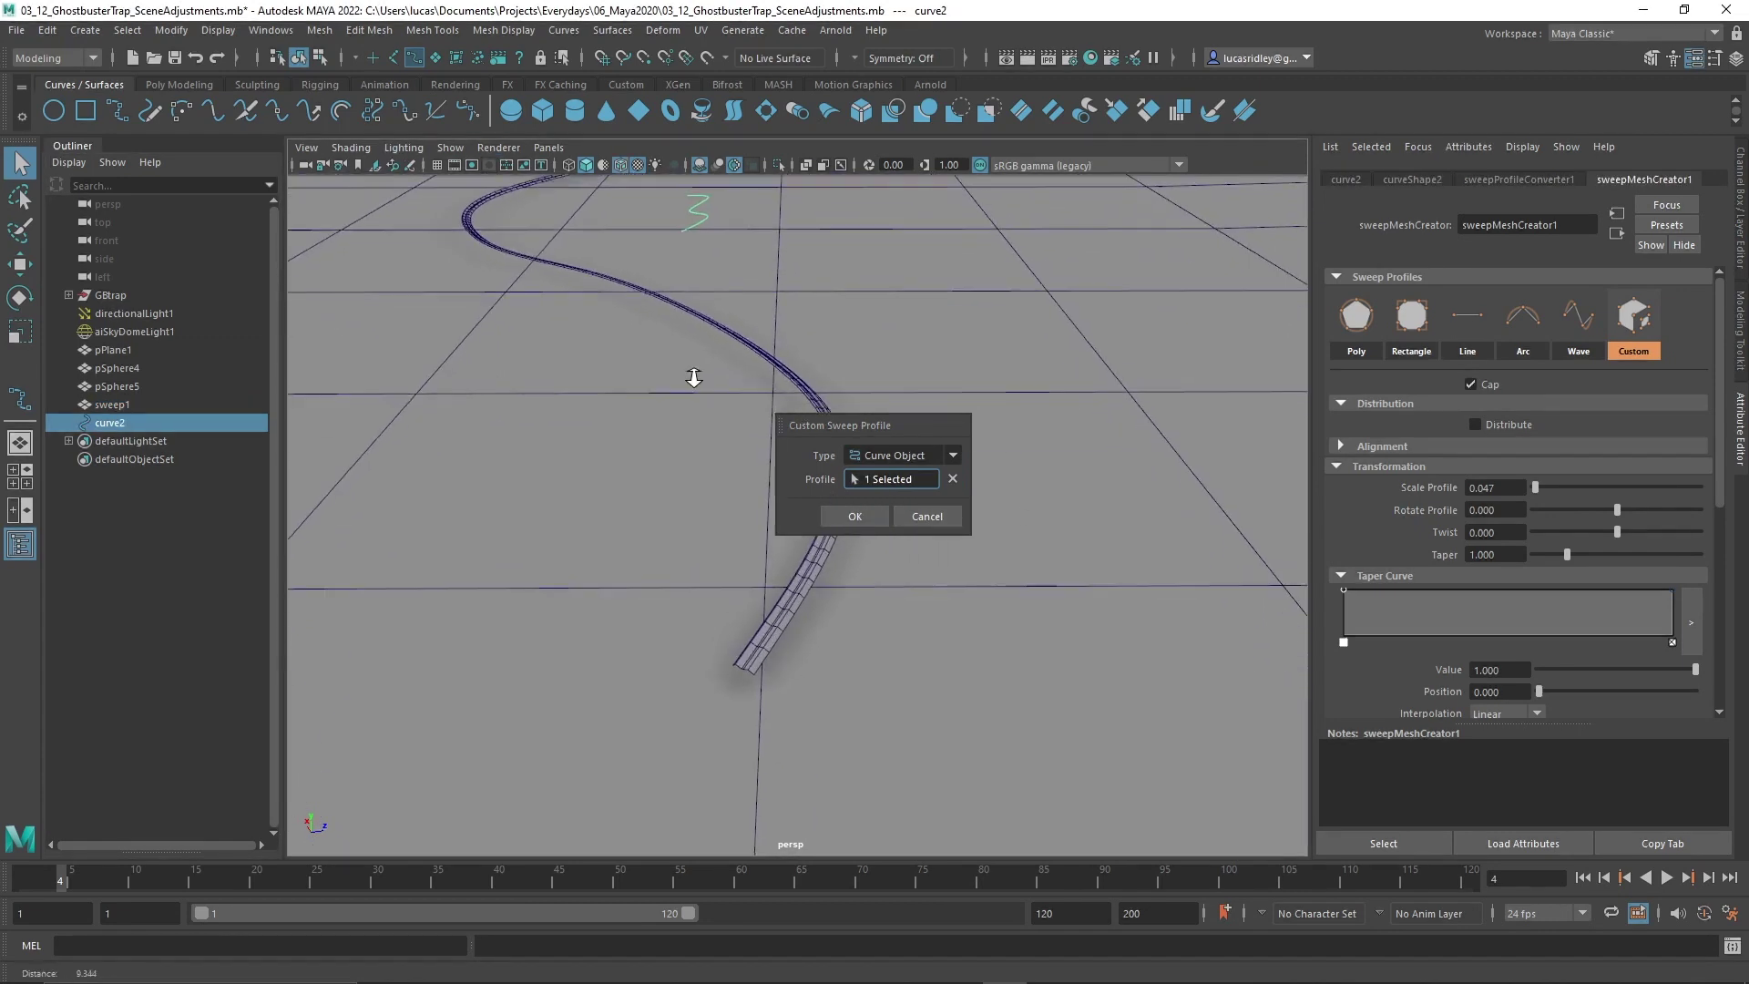
right_click_drag(701, 379, 763, 374, "alt")
left_click_drag(763, 374, 722, 446, "alt")
middle_click_drag(628, 300, 659, 468, "alt")
right_click_drag(659, 468, 702, 506, "alt")
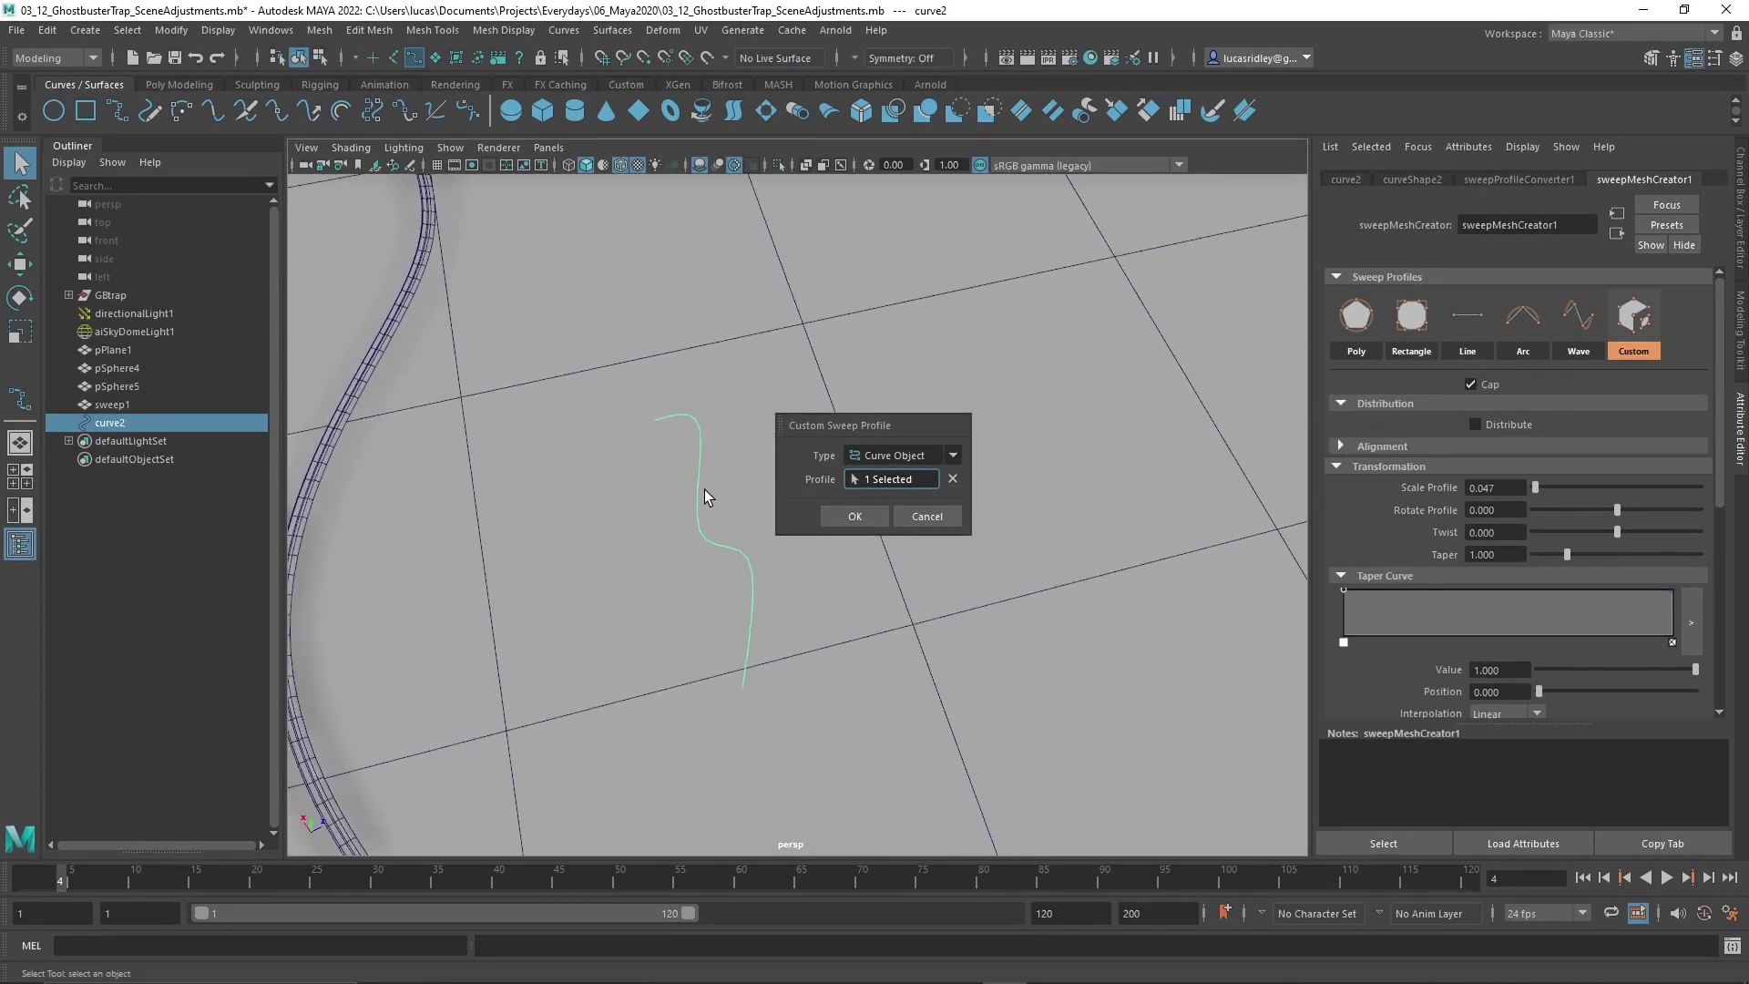
key("w")
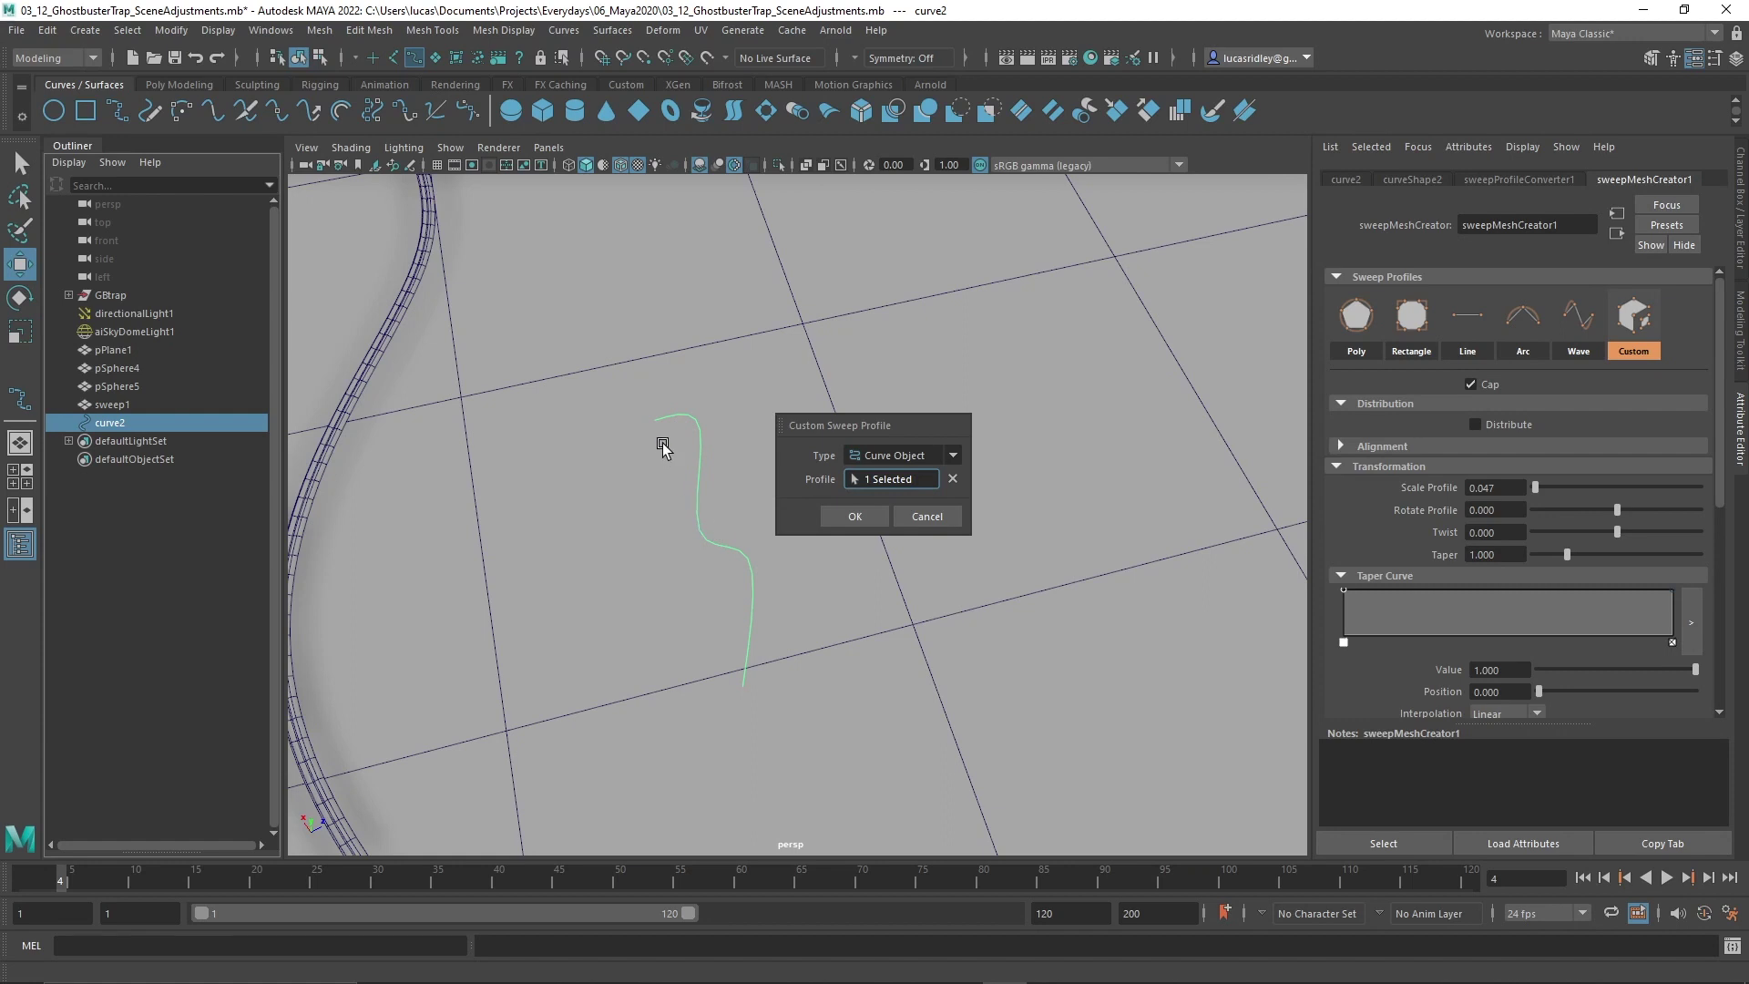
left_click_drag(679, 411, 501, 440, "alt")
right_click_drag(502, 440, 434, 462, "alt")
middle_click_drag(433, 462, 398, 499, "alt")
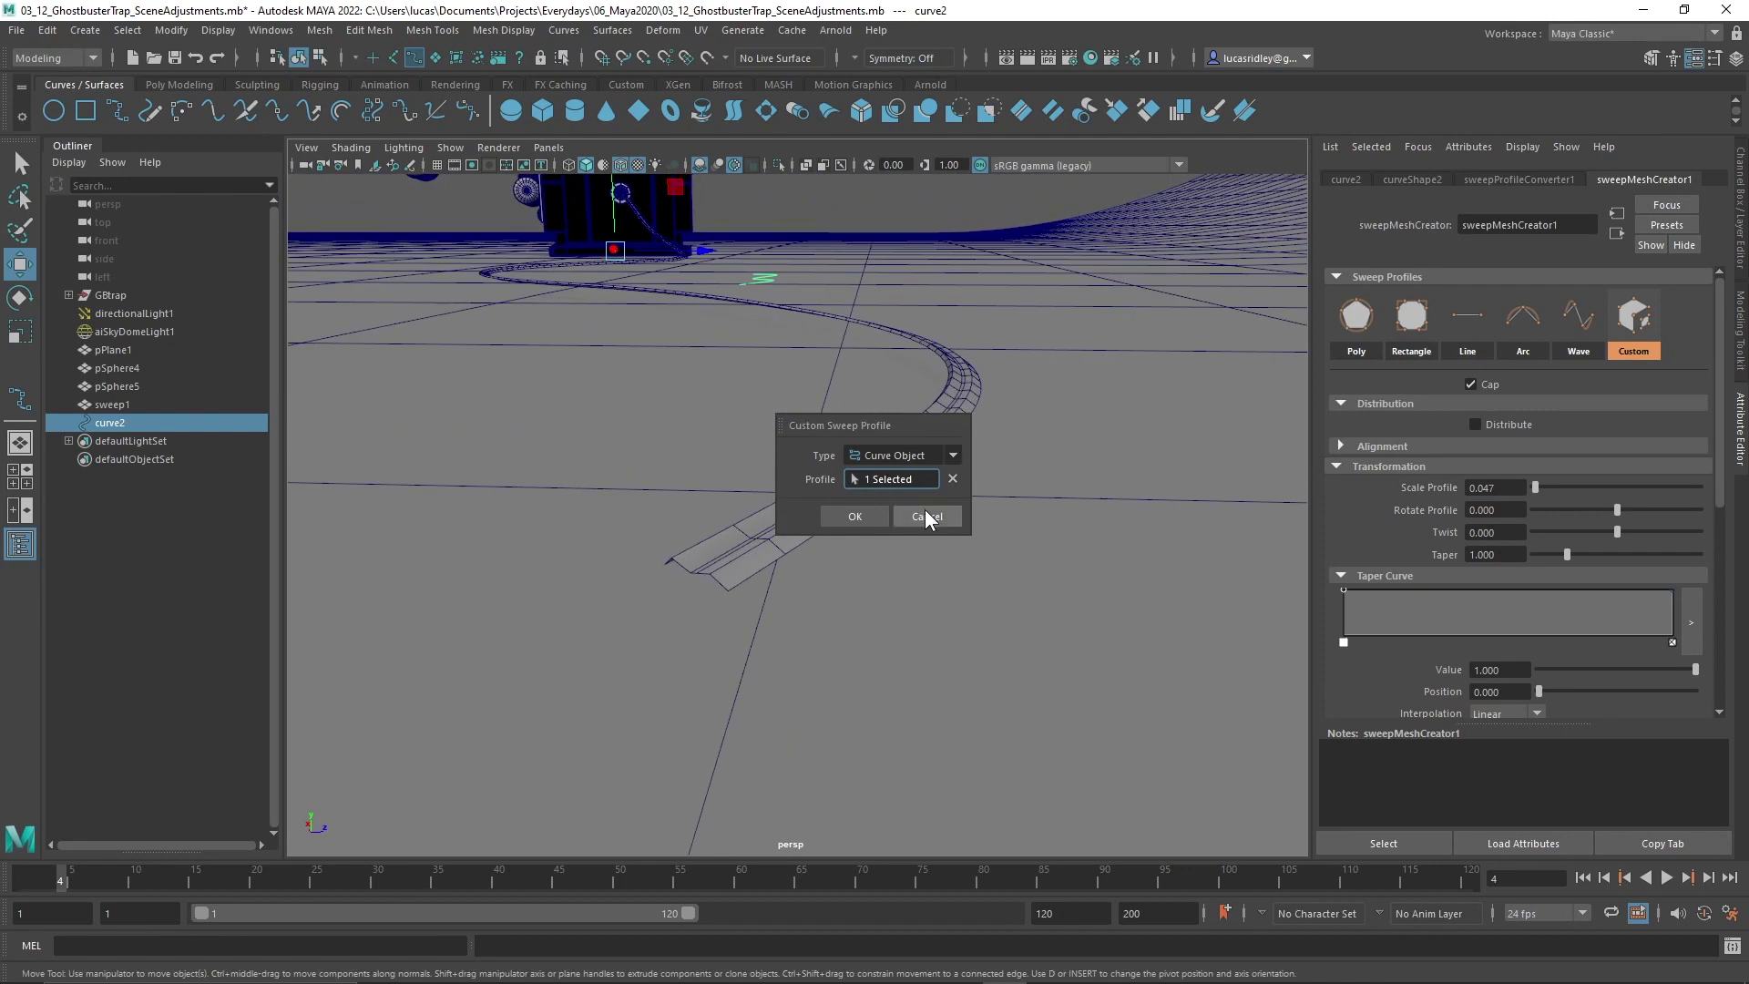
left_click(856, 516)
right_click_drag(856, 515, 898, 572, "alt")
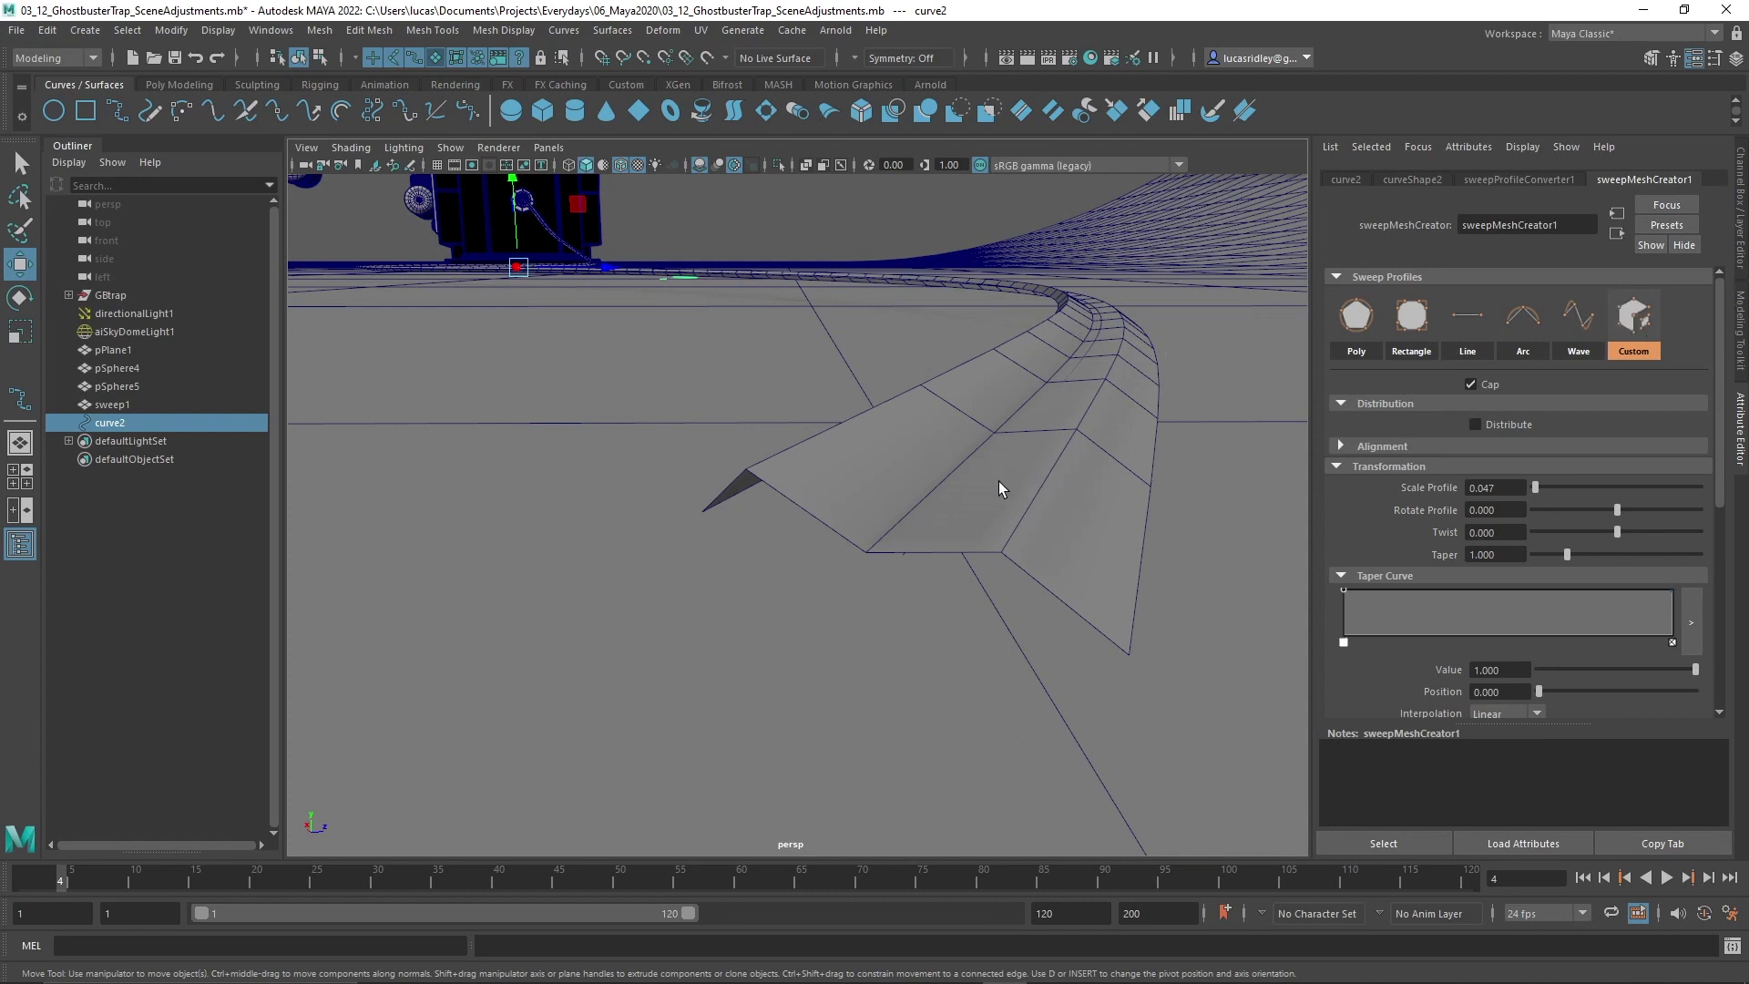
- Select all control vertices of the zigzag profile curve and scale them up to widen the swept mesh
scroll(880, 375, "down", 5)
left_click_drag(880, 375, 893, 437, "alt")
middle_click_drag(788, 418, 847, 472, "alt")
right_click_drag(847, 473, 857, 542, "alt")
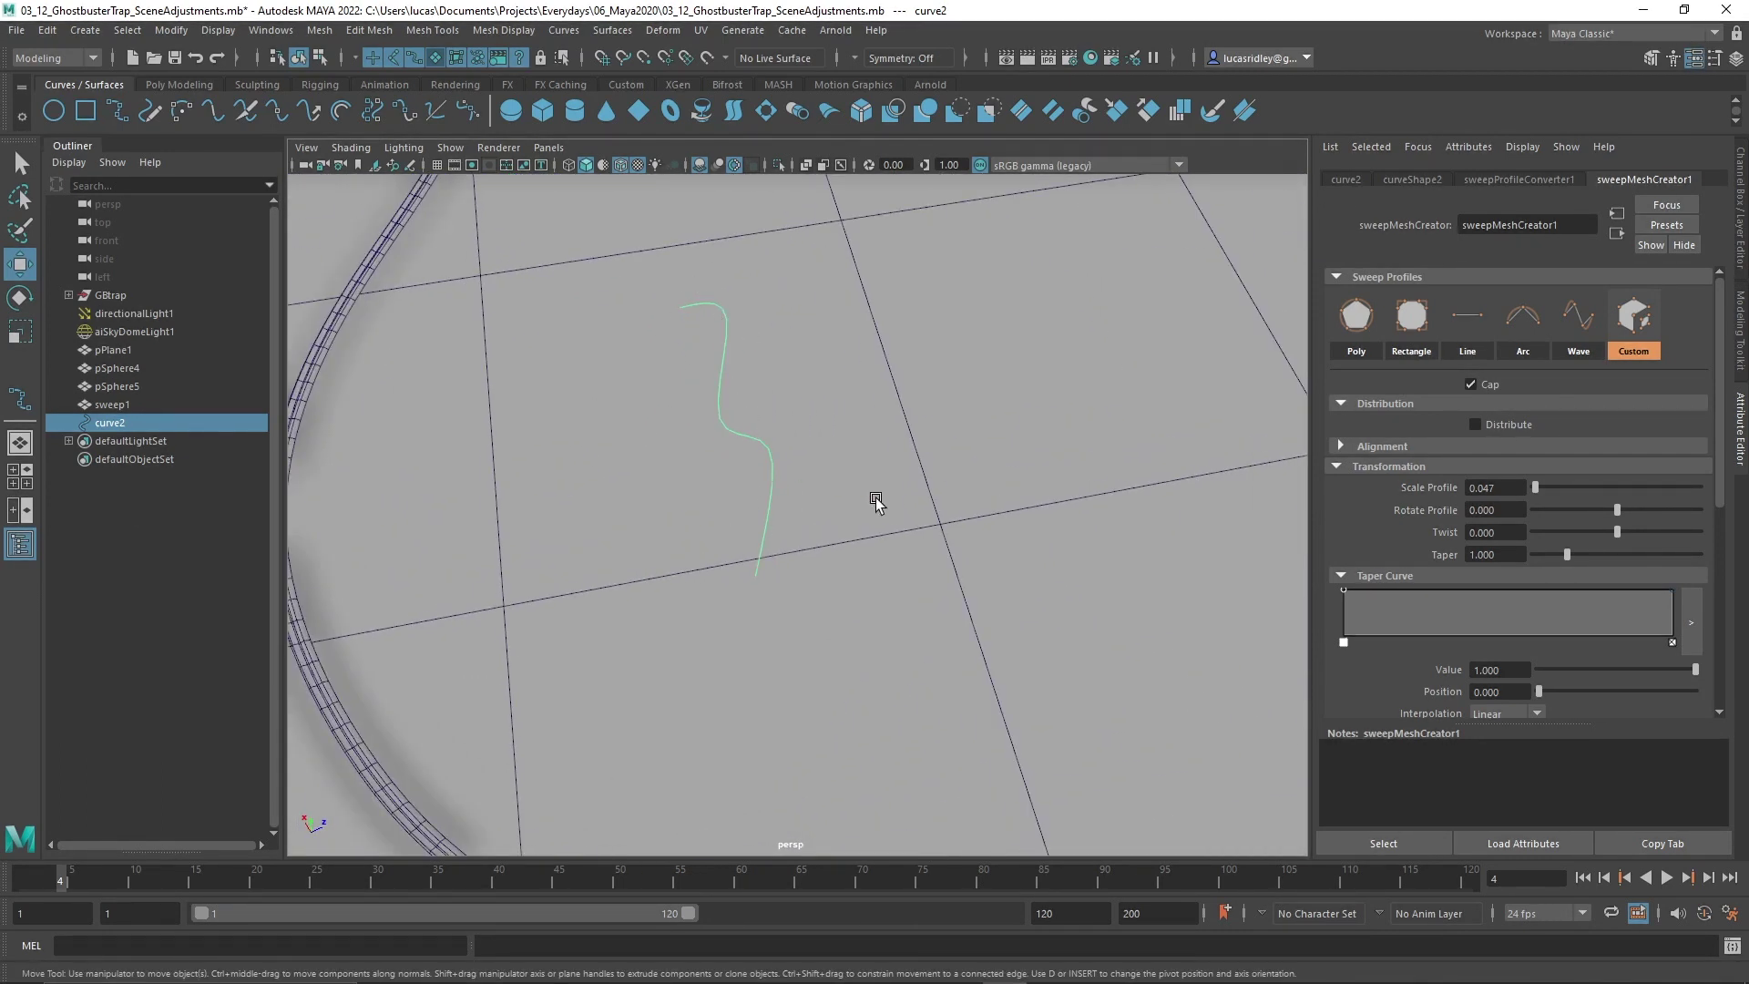
left_click_drag(876, 499, 879, 492, "alt")
left_click_drag(742, 395, 752, 429, "alt")
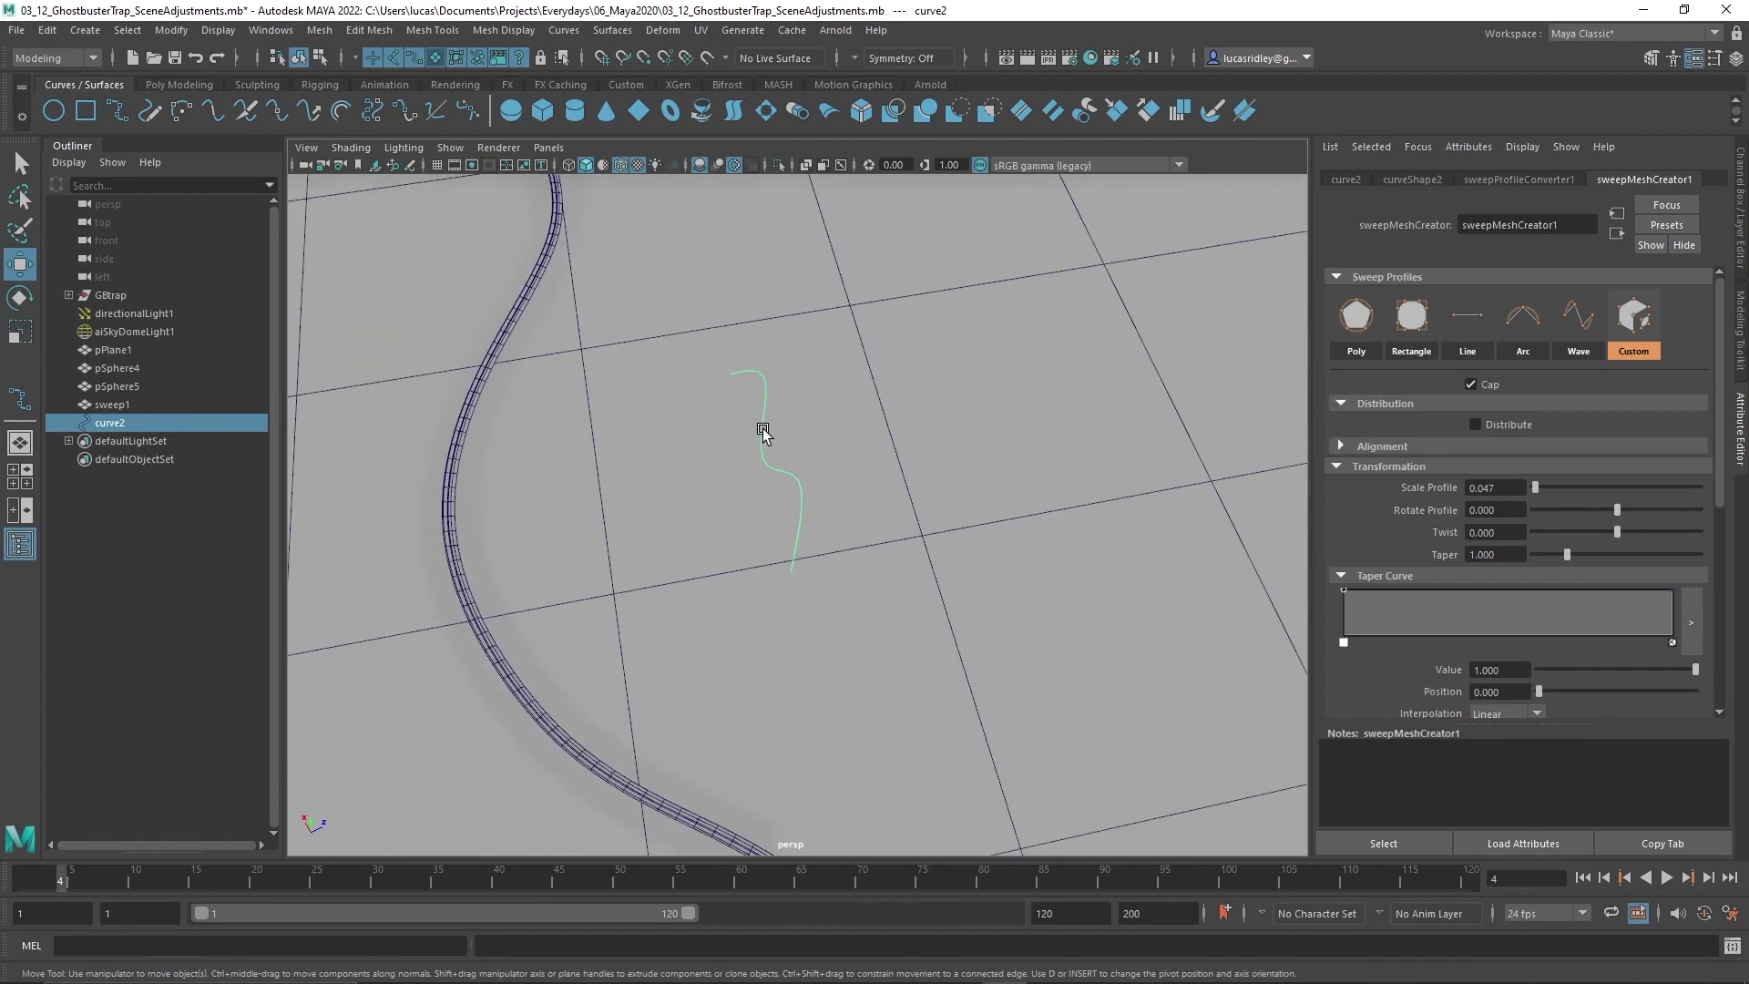
left_click_drag(929, 577, 777, 519, "alt")
scroll(773, 517, "up", 1)
right_click(761, 478)
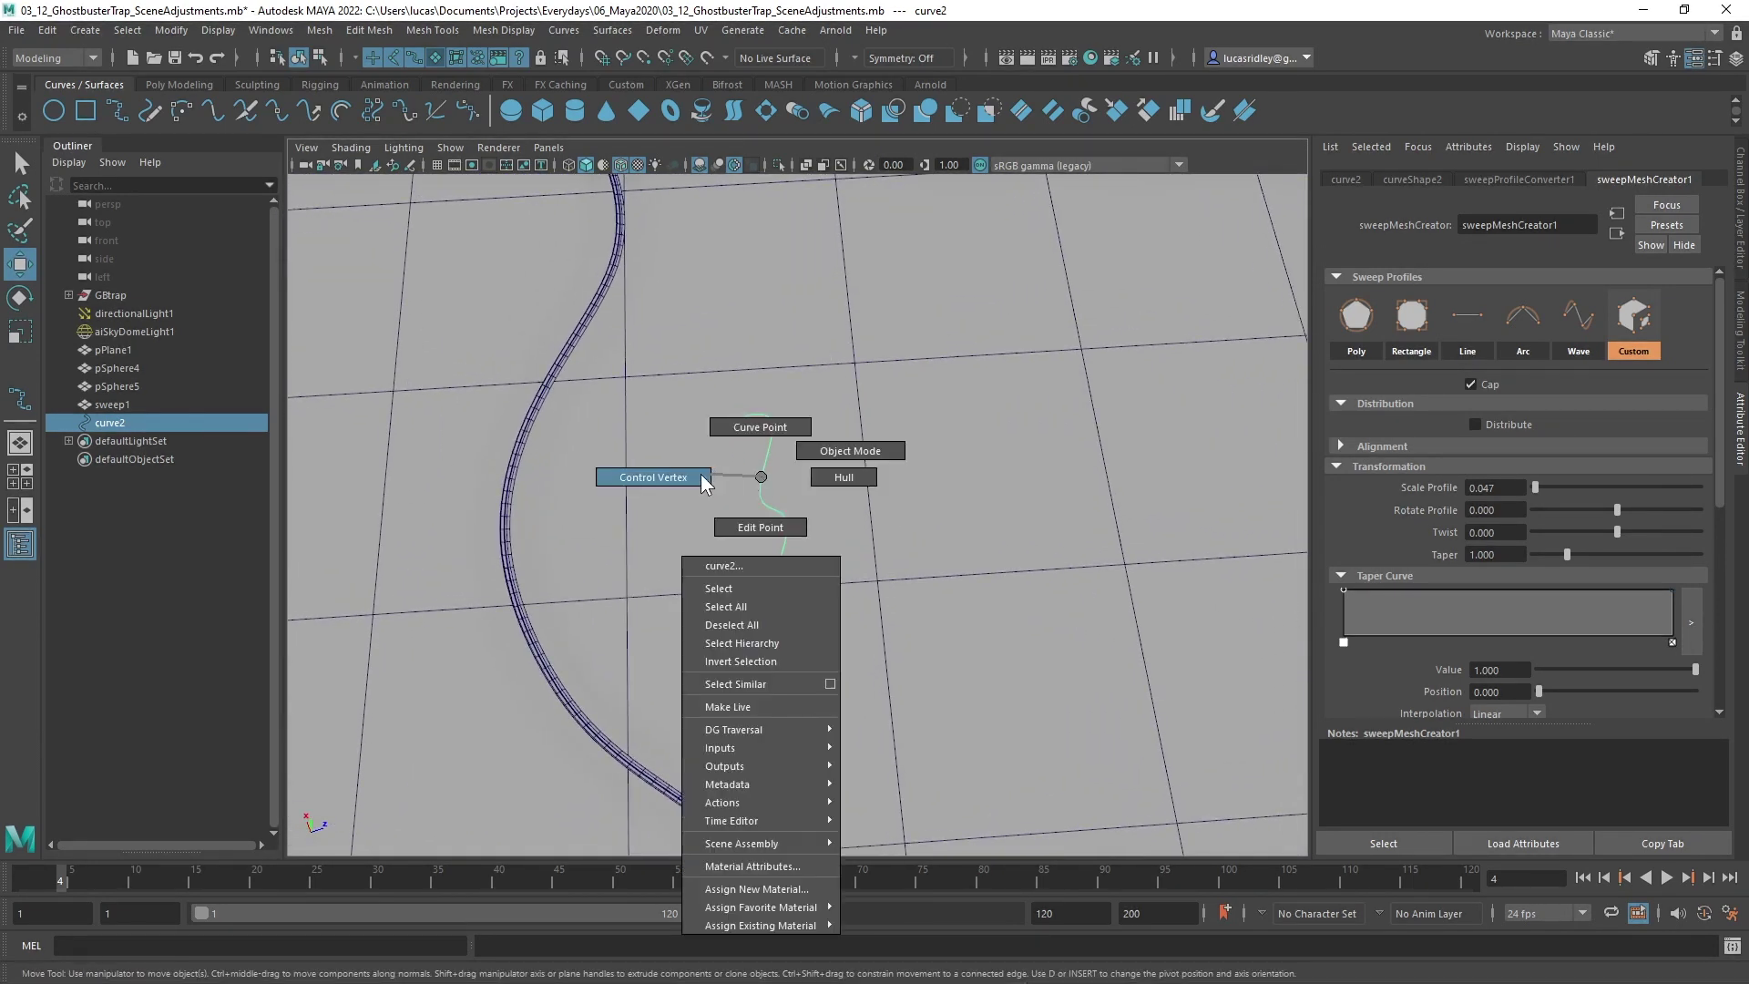
right_click_drag(697, 473, 694, 472)
left_click_drag(695, 382, 826, 592)
key("r")
left_click_drag(780, 498, 1328, 447)
- Scale the profile curve's control vertices up further, and select curve2 as an object to inspect the widened sweep
left_click_drag(650, 681, 728, 538, "alt")
left_click_drag(830, 407, 849, 484, "alt")
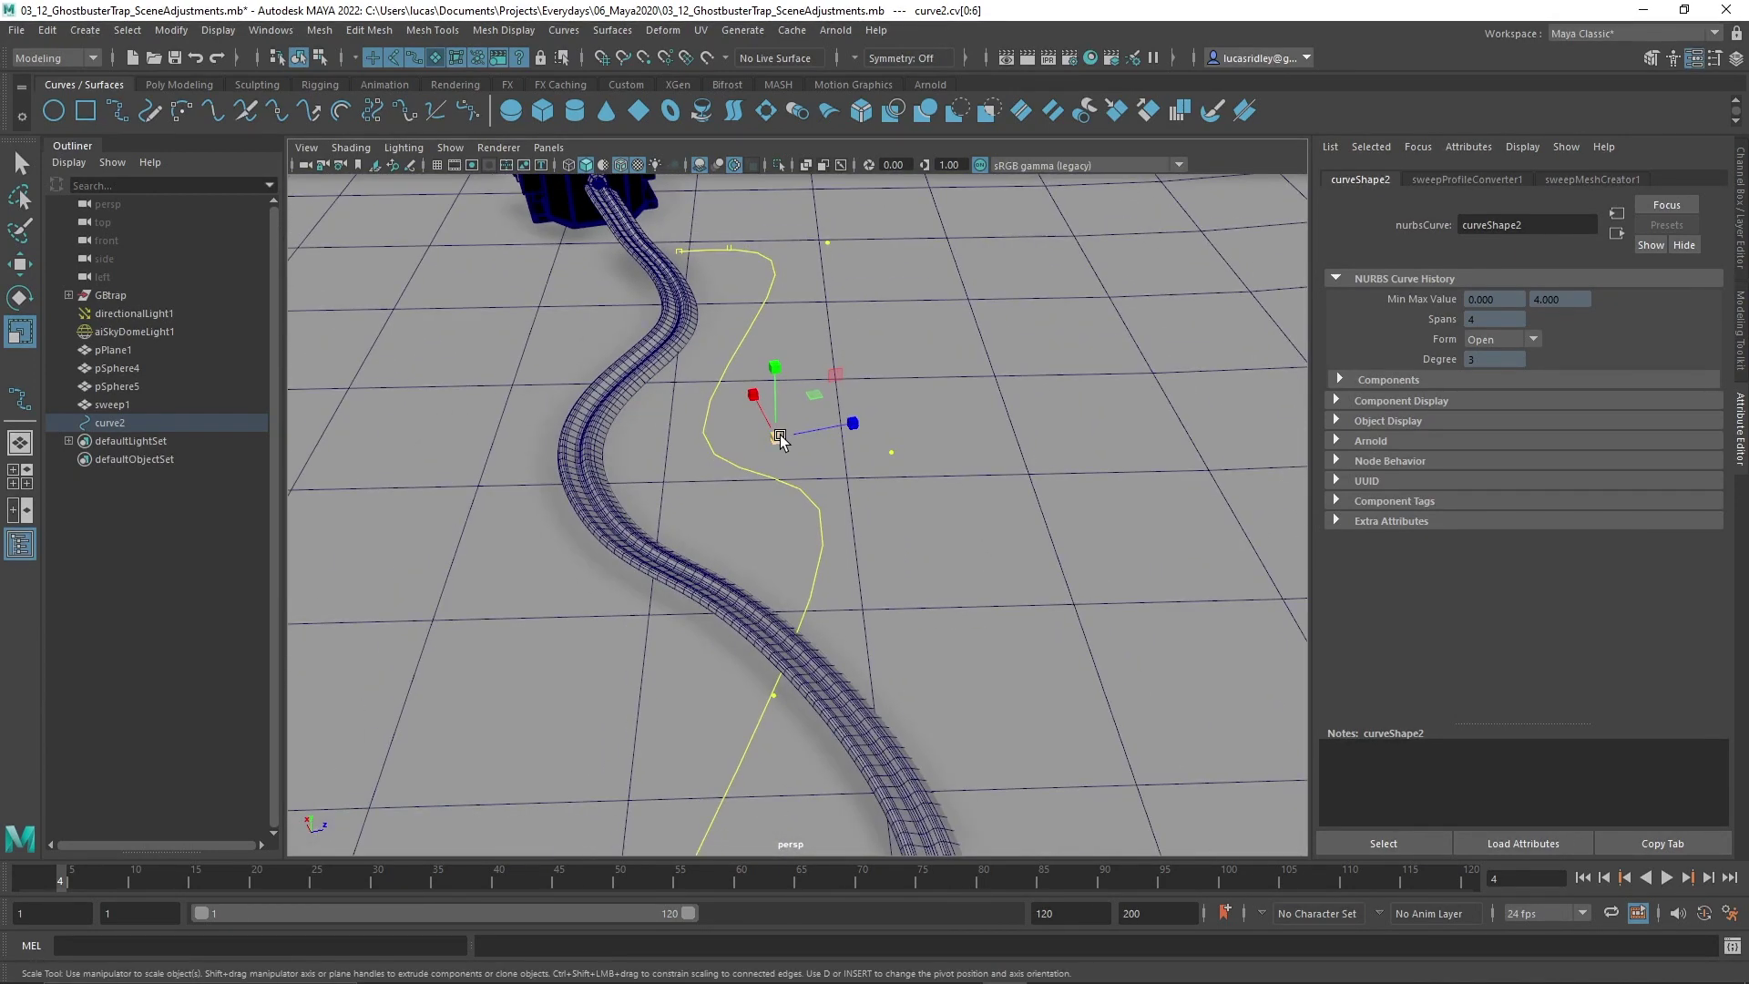
left_click_drag(780, 434, 1038, 425)
left_click_drag(774, 628, 789, 565, "alt")
right_click_drag(789, 565, 880, 578, "alt")
middle_click_drag(874, 549, 874, 549, "alt")
left_click(109, 423)
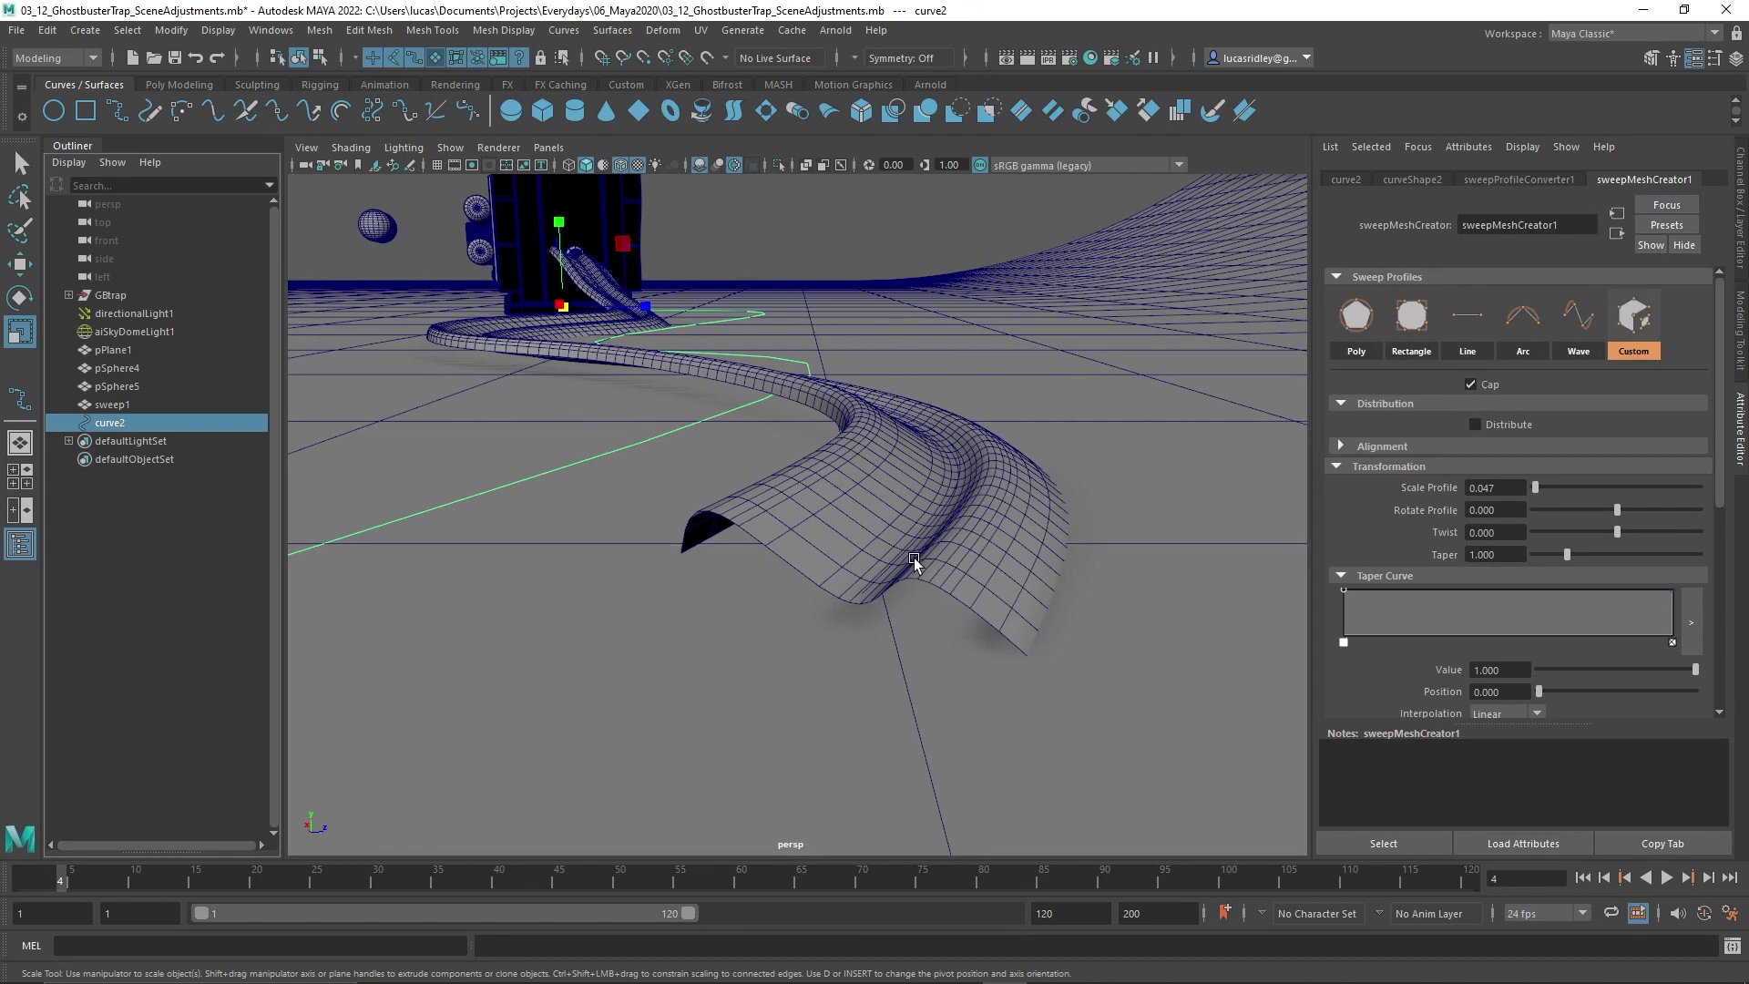
left_click_drag(913, 561, 894, 596, "alt")
left_click_drag(712, 468, 866, 493, "alt")
left_click_drag(933, 580, 785, 461, "alt")
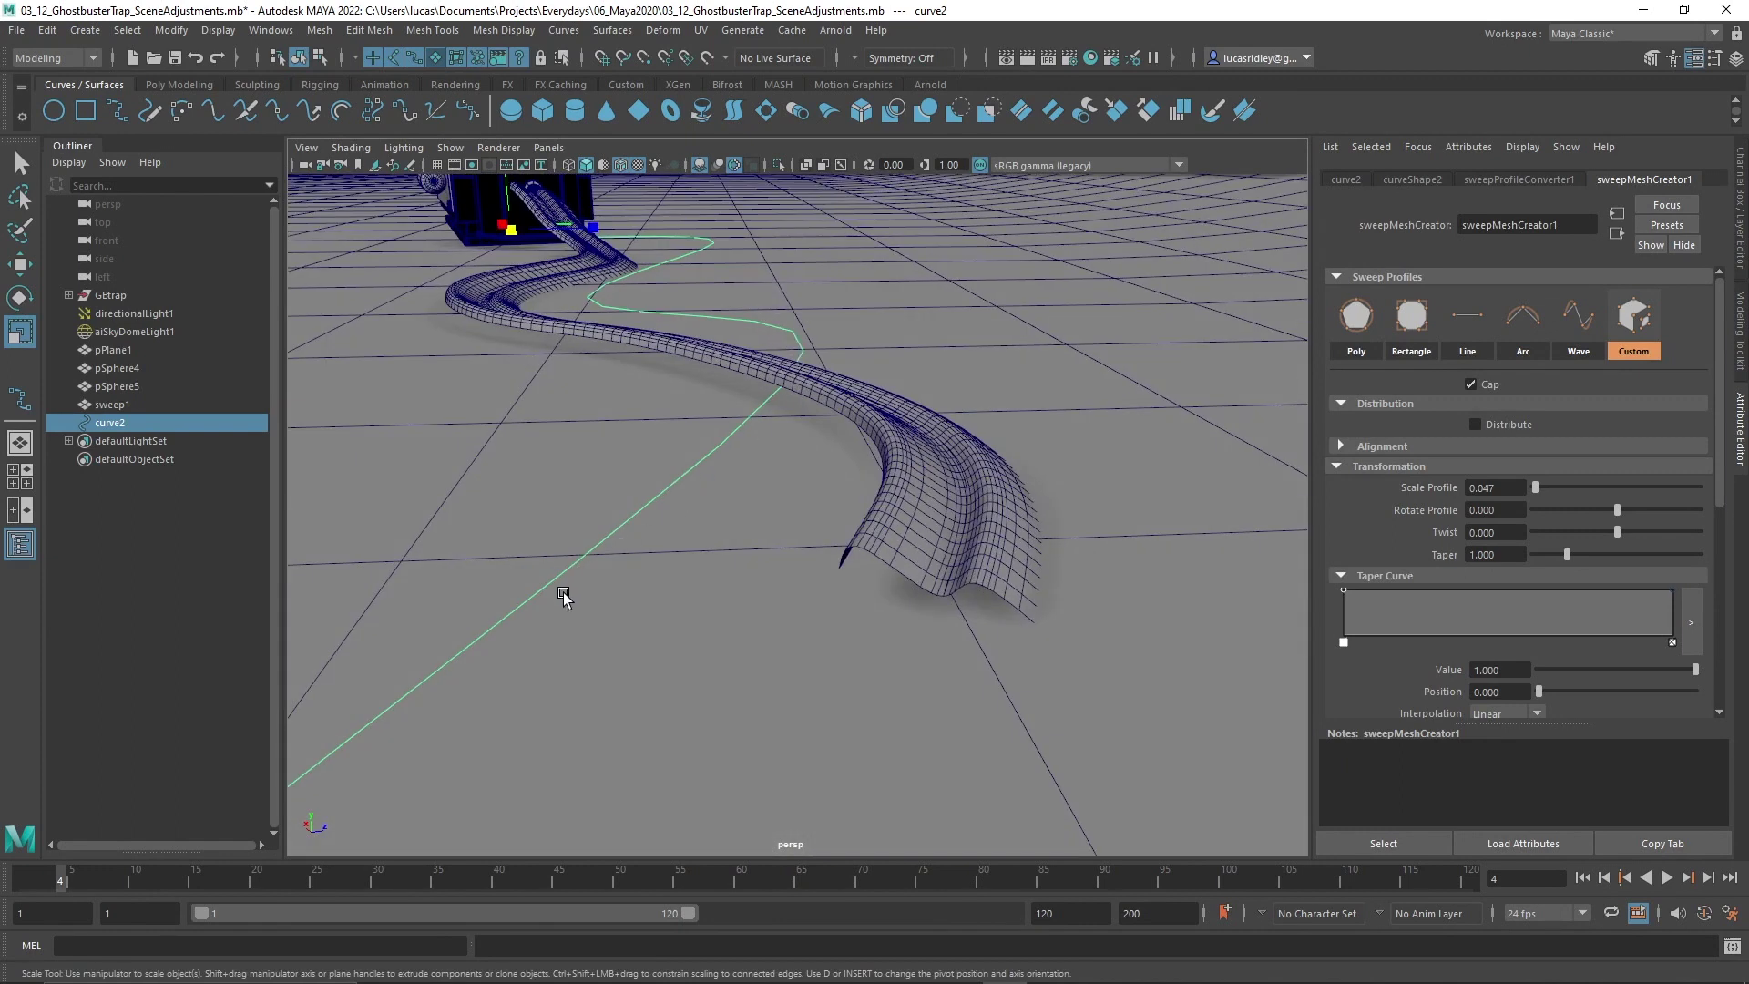
- Try to scale the whole curve2 object up uniformly to test its effect on the sweep, undoing each attempt
left_click_drag(568, 592, 666, 432, "alt")
right_click(656, 428)
middle_click_drag(900, 464, 796, 429, "alt")
right_click_drag(796, 429, 648, 410, "alt")
left_click_drag(647, 410, 676, 406, "alt")
left_click_drag(449, 222, 905, 283)
key("ctrl+z")
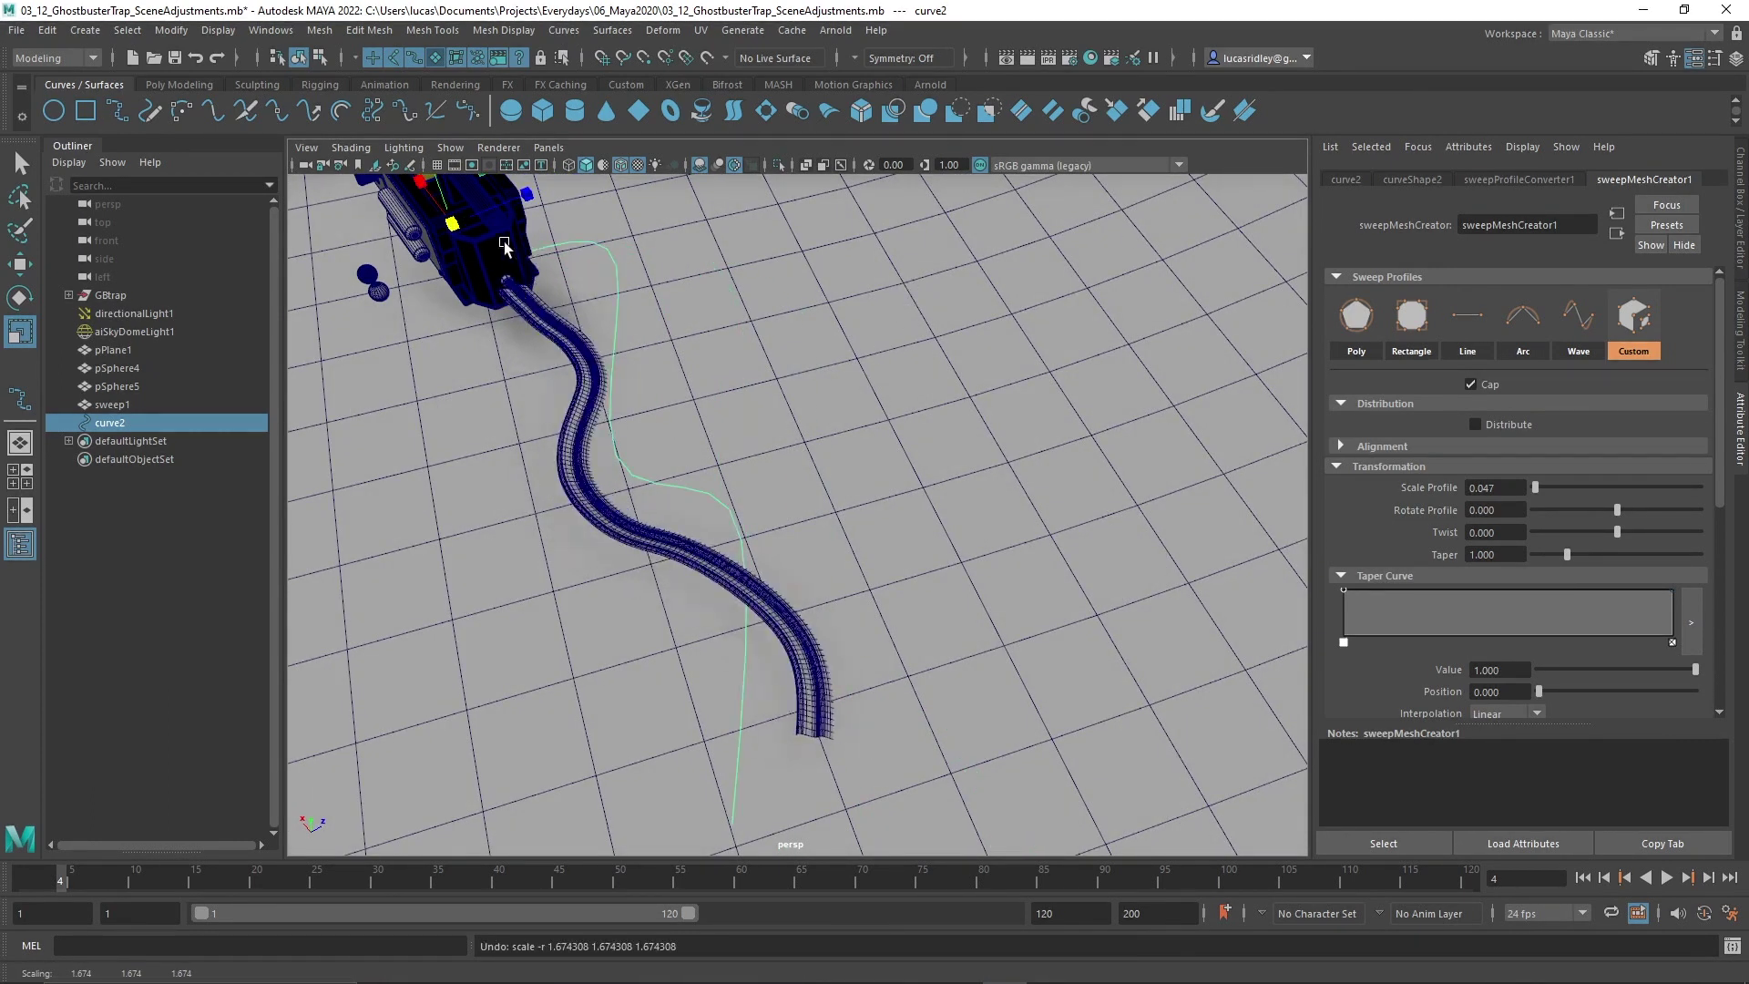
left_click_drag(472, 221, 987, 330)
key("ctrl+z")
- Select the sweep1 mesh and set its Scale Profile to 0.020
right_click_drag(615, 320, 534, 315)
left_click_drag(807, 673, 761, 586, "alt")
right_click_drag(761, 585, 900, 654, "alt")
left_click(195, 400)
middle_click_drag(747, 525, 786, 529, "alt")
right_click_drag(786, 528, 851, 571, "alt")
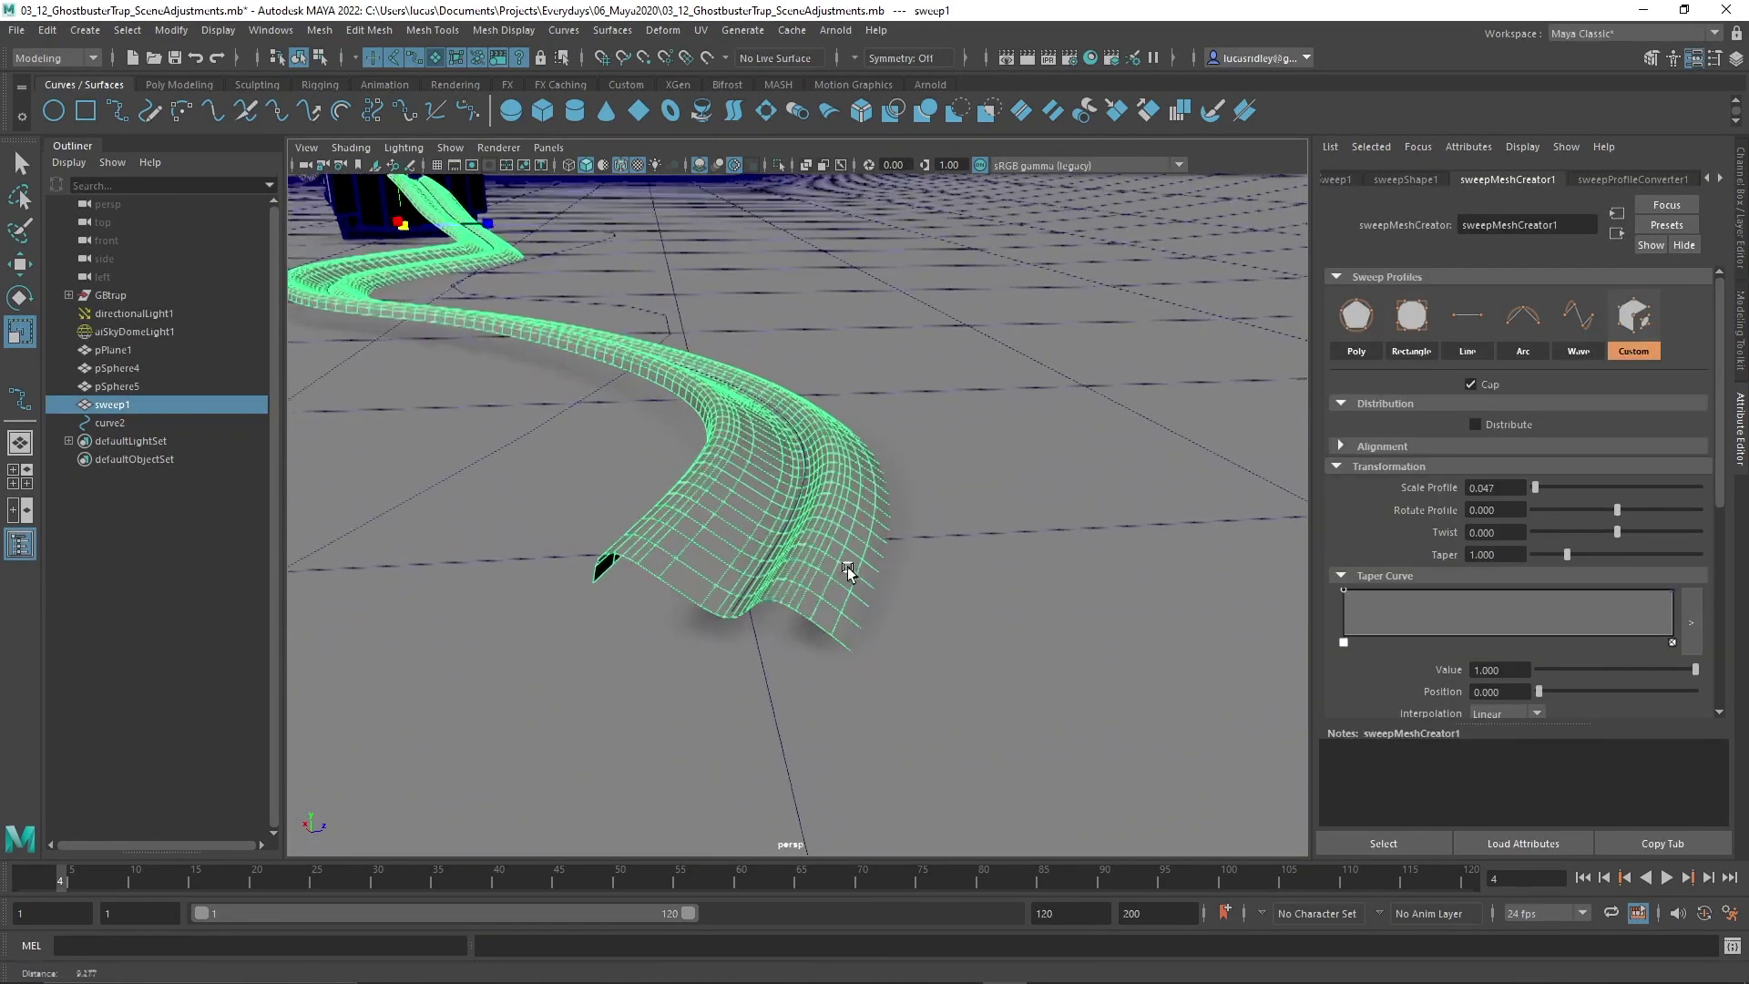
middle_click_drag(851, 570, 869, 564, "alt")
left_click_drag(869, 564, 835, 554, "alt")
middle_click_drag(835, 554, 846, 569, "alt")
left_click_drag(846, 571, 742, 468, "alt")
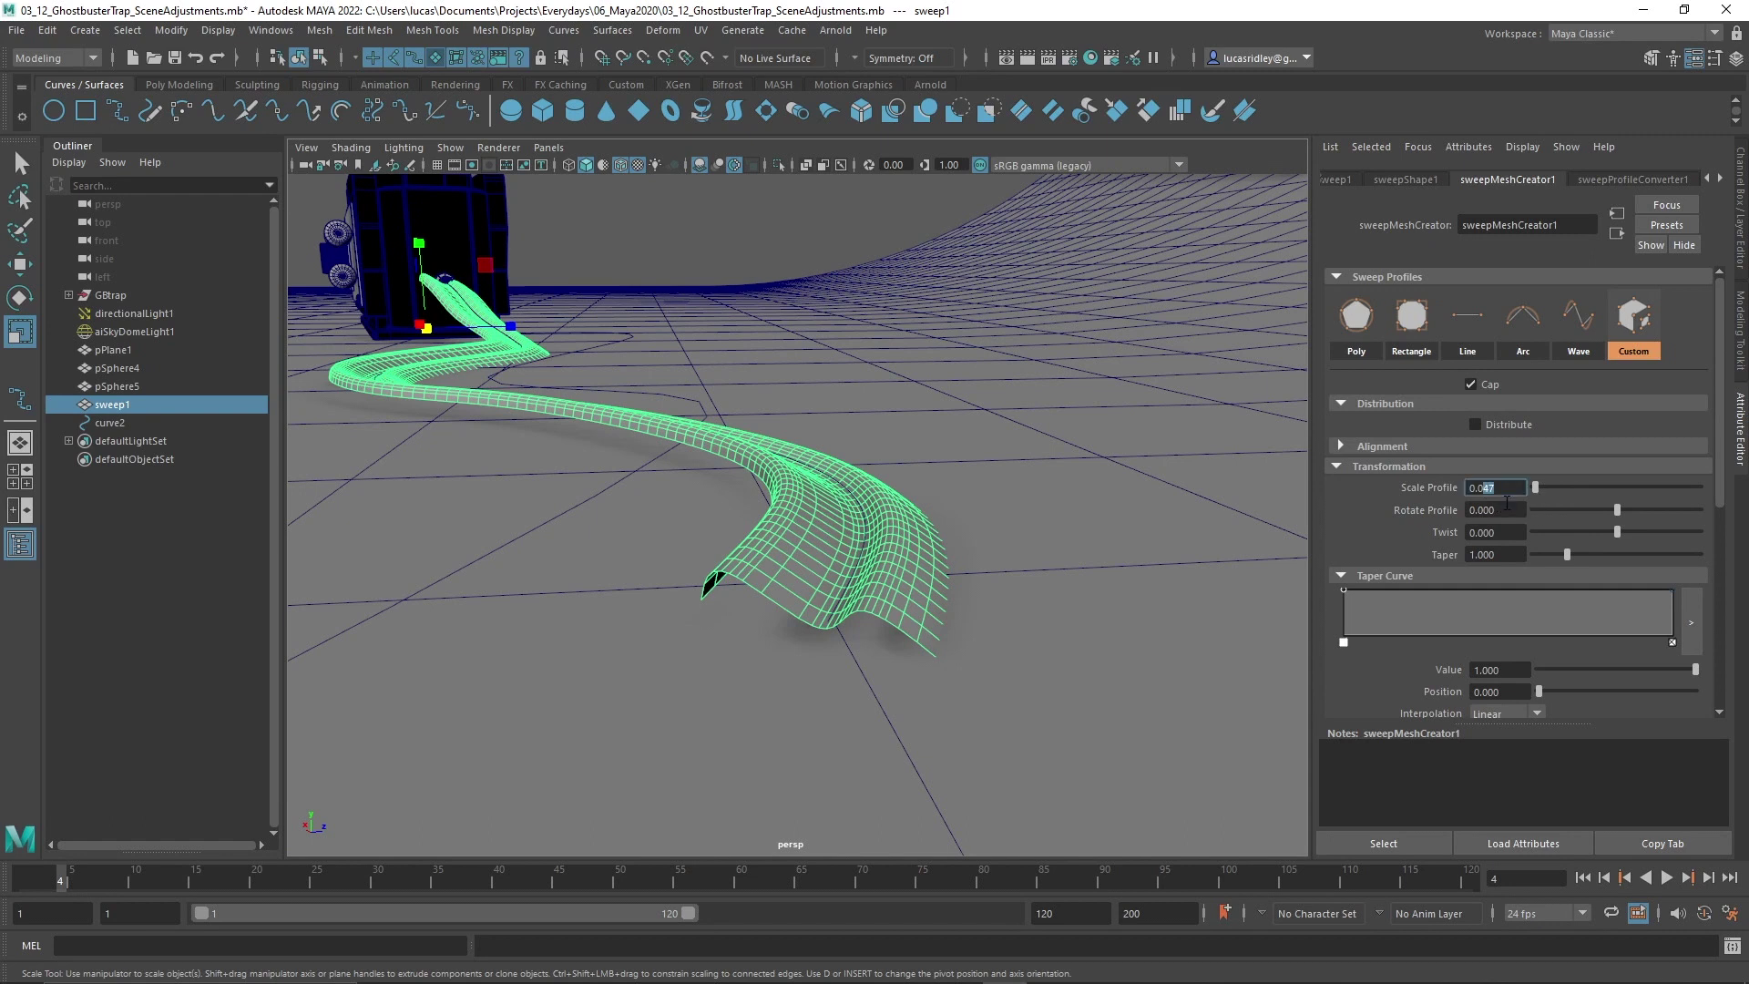
type("20")
key("Return")
- Select curve2 and examine the rescaled custom-profile sweep beside it from several angles
right_click_drag(847, 554, 878, 571, "alt")
middle_click_drag(877, 571, 863, 546, "alt")
right_click_drag(801, 528, 658, 469, "alt")
left_click_drag(657, 469, 804, 520, "alt")
left_click(836, 505)
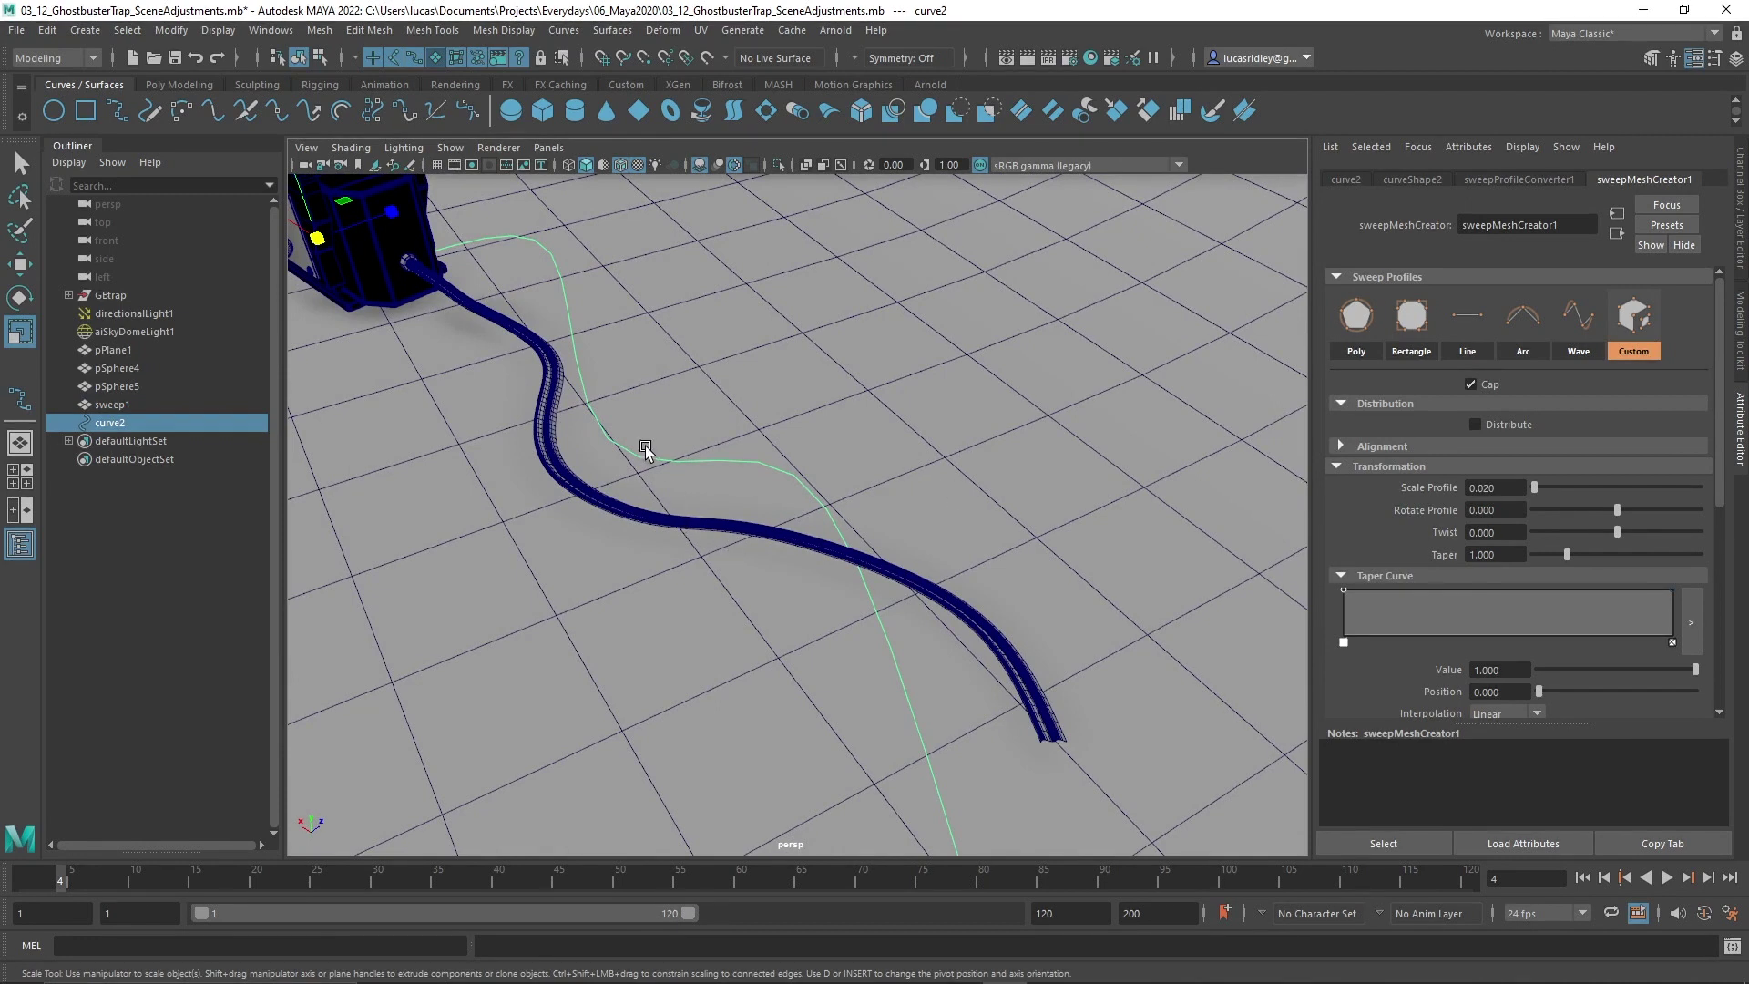
left_click_drag(594, 293, 726, 395, "alt")
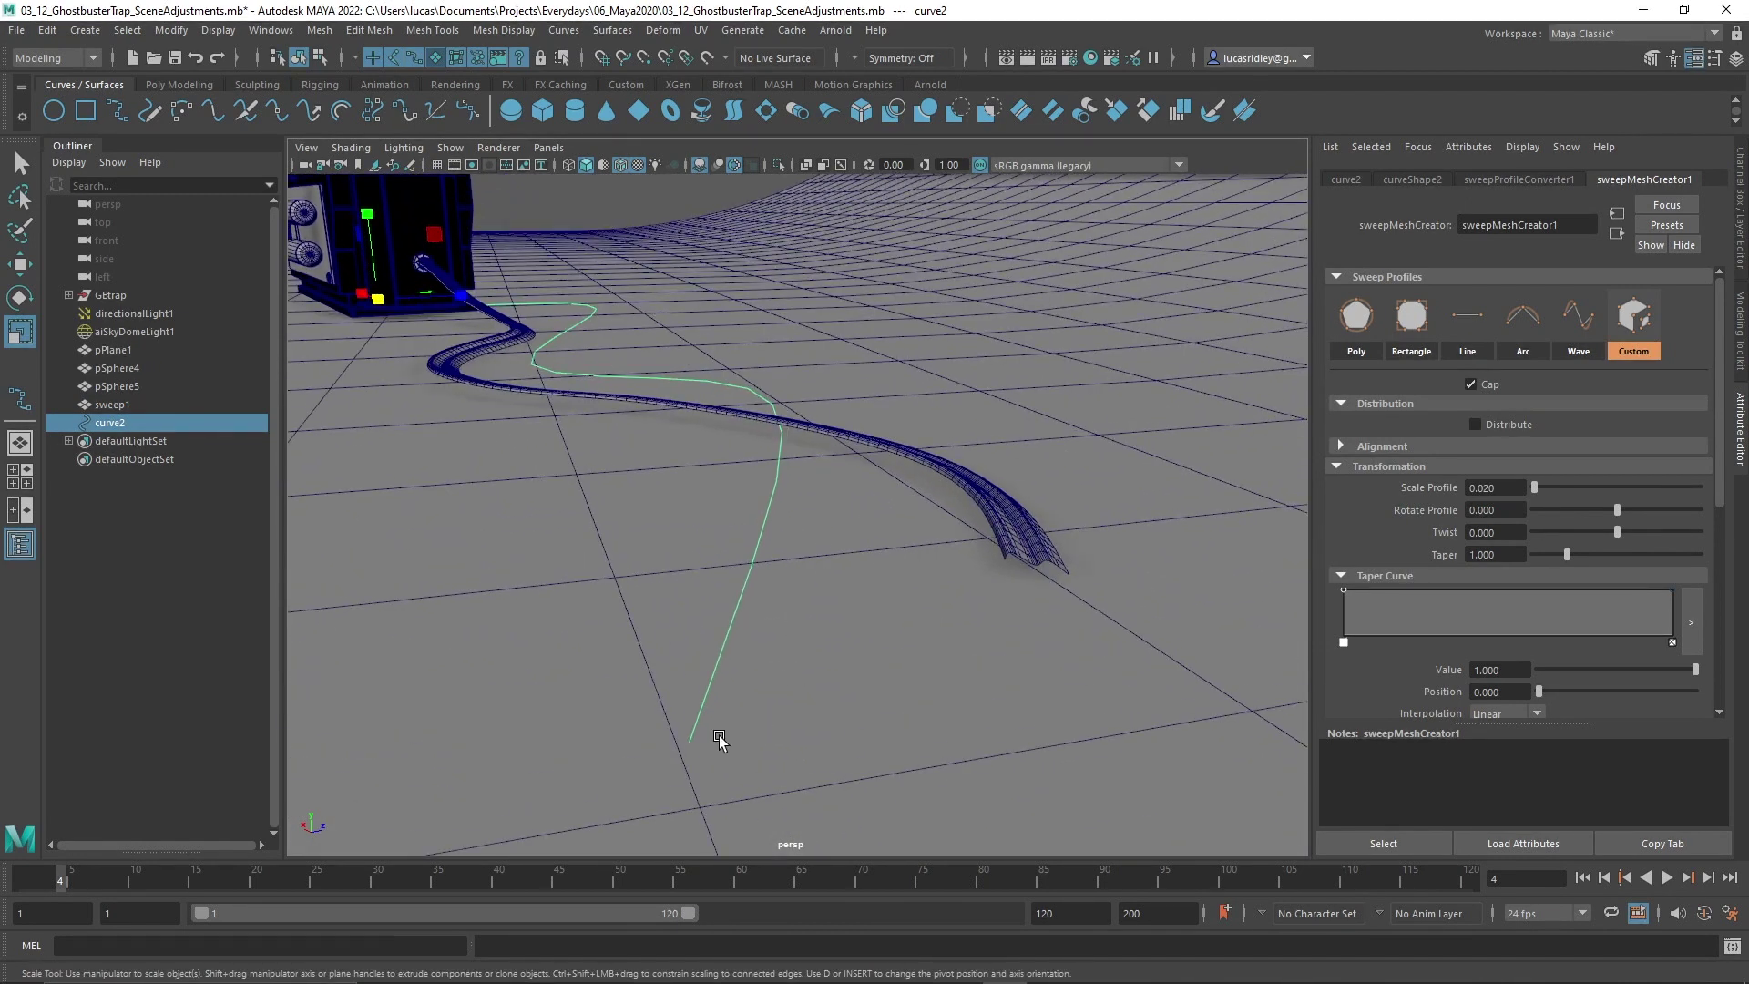
left_click_drag(926, 532, 771, 521, "alt")
left_click_drag(774, 407, 723, 297, "alt")
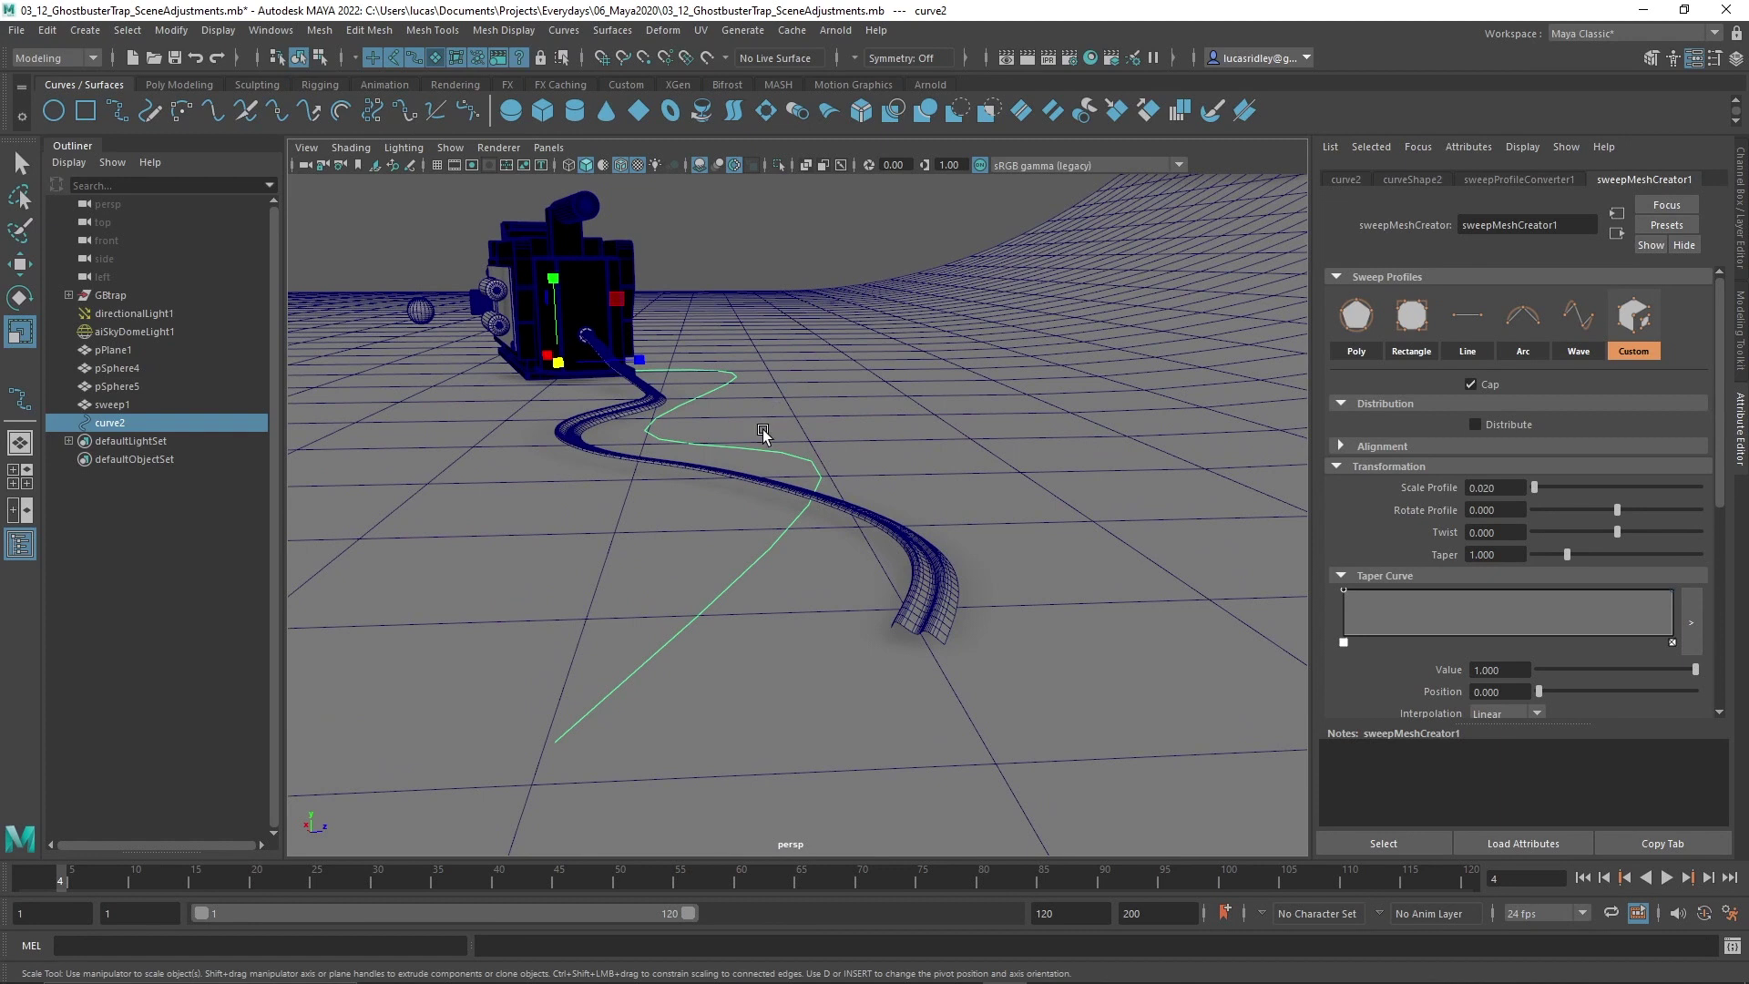
scroll(764, 434, "up", 3)
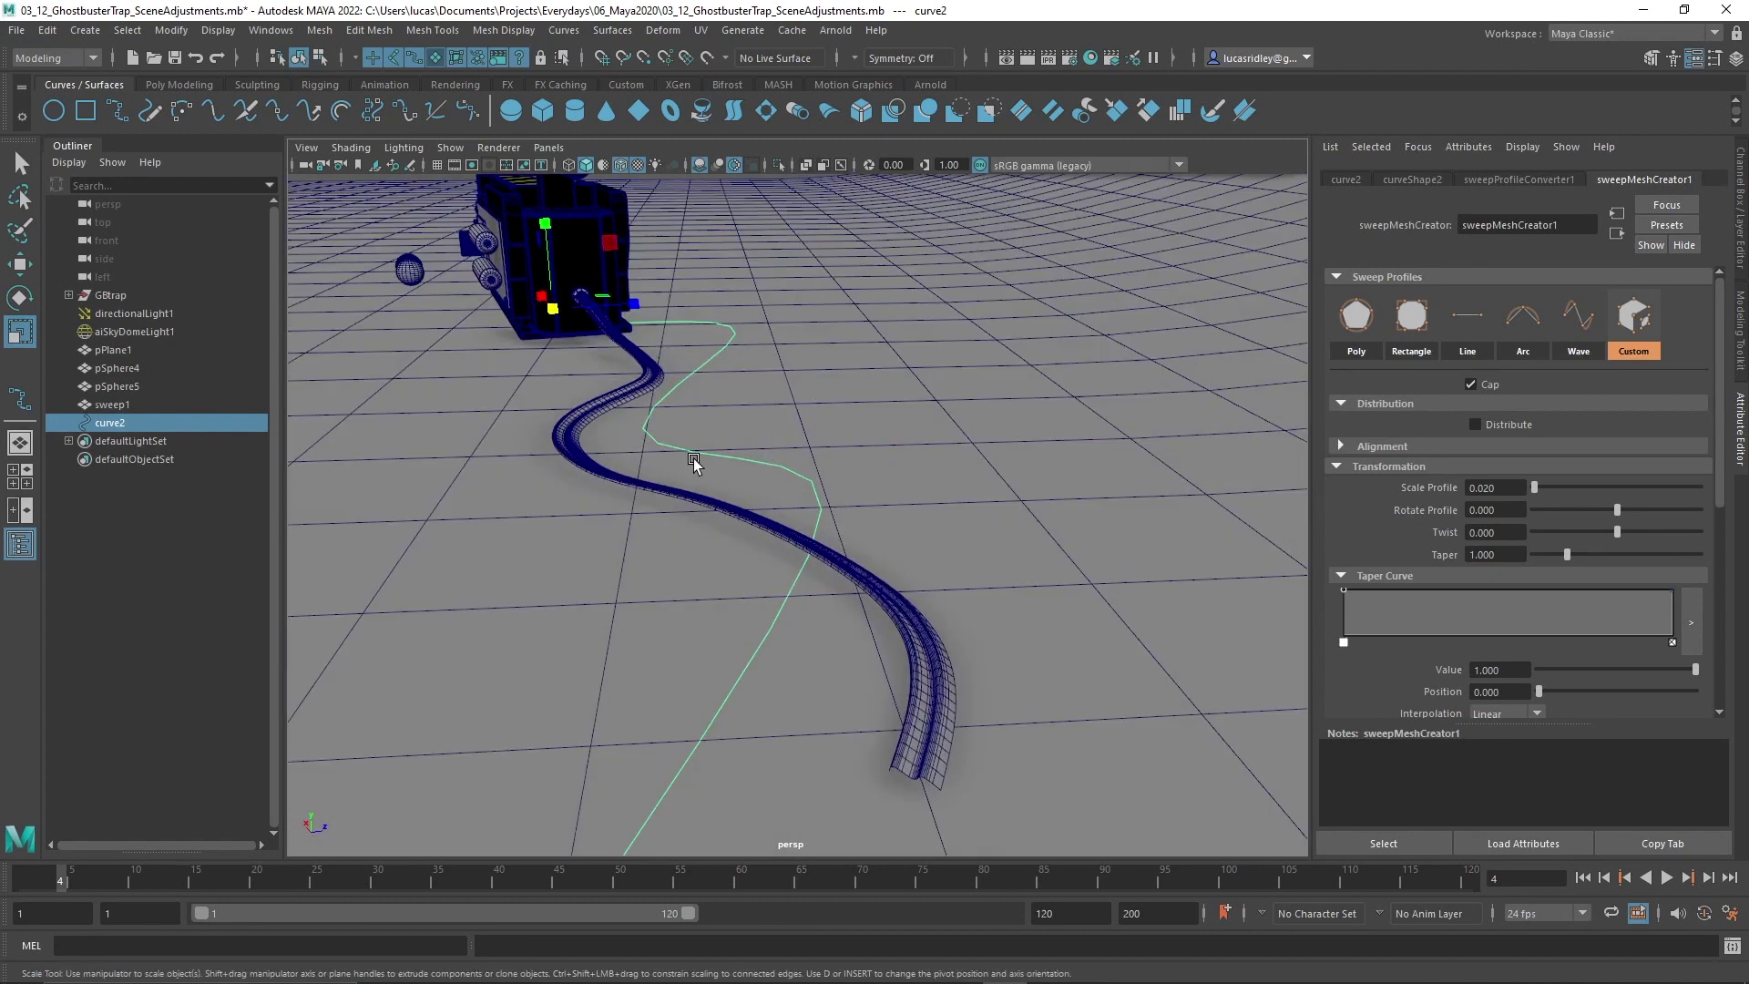
left_click_drag(746, 508, 794, 448, "alt")
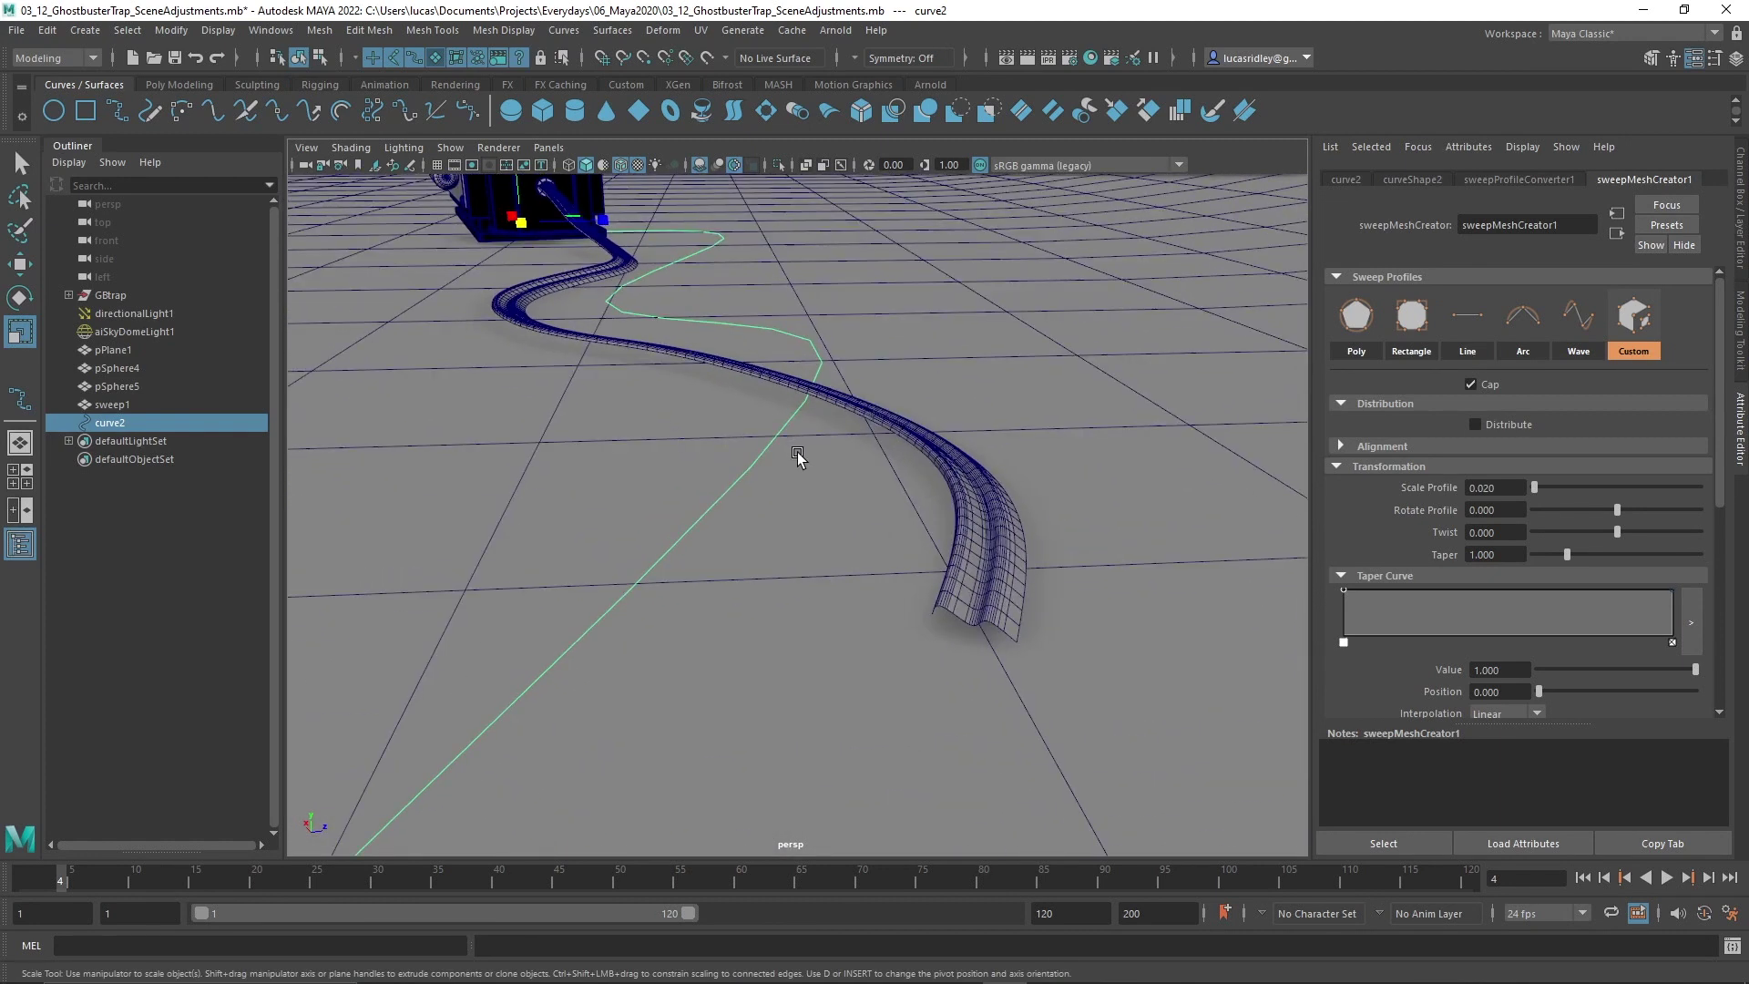